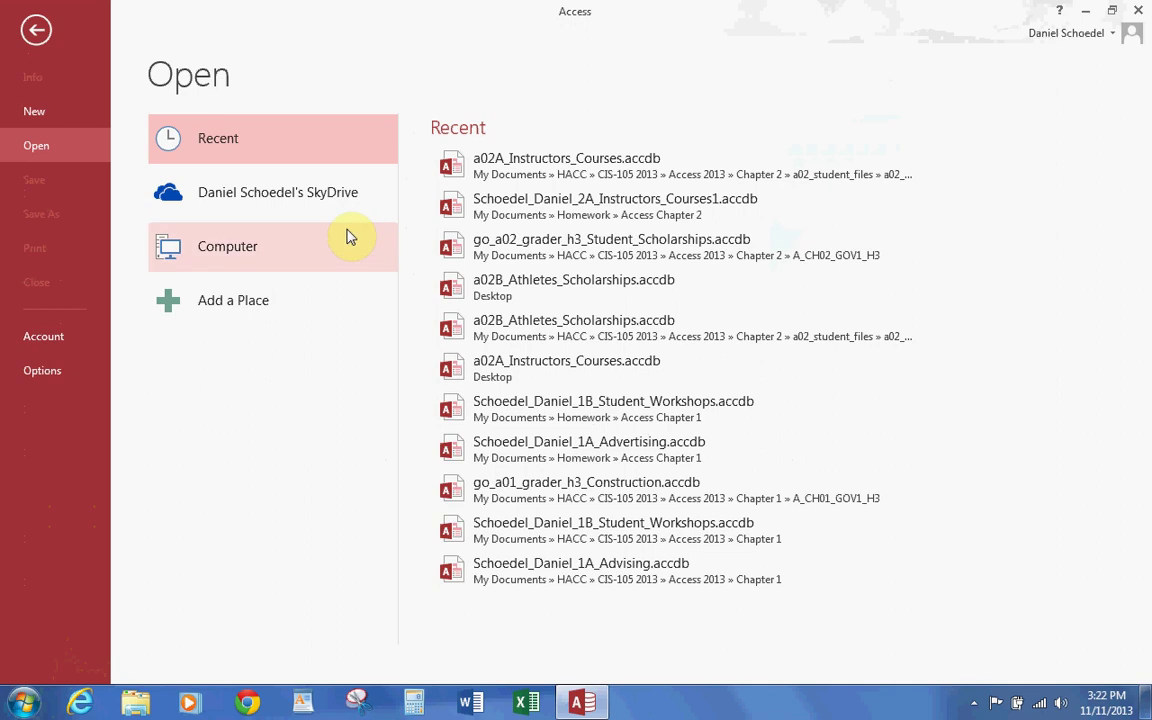
Step: Open the database a02A_Instructors_Courses.accdb from the inner a02_student_files folder under HACC, CIS-105 2013, Access 2013, Chapter 2
click(230, 248)
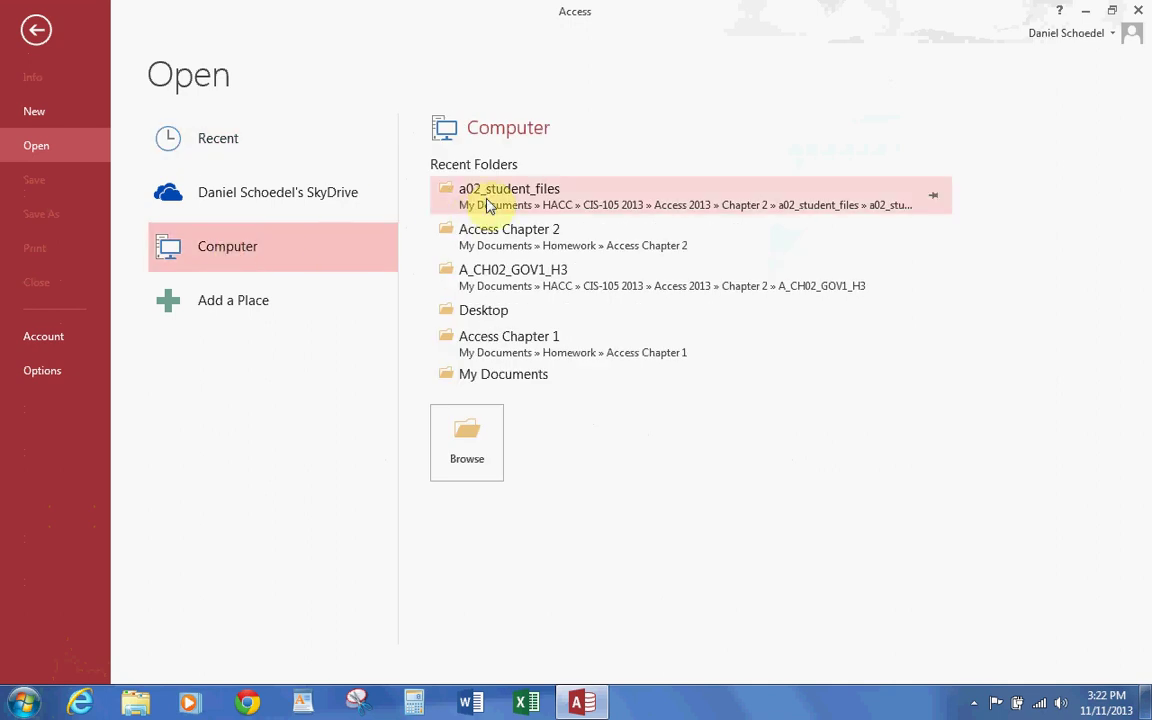
click(484, 431)
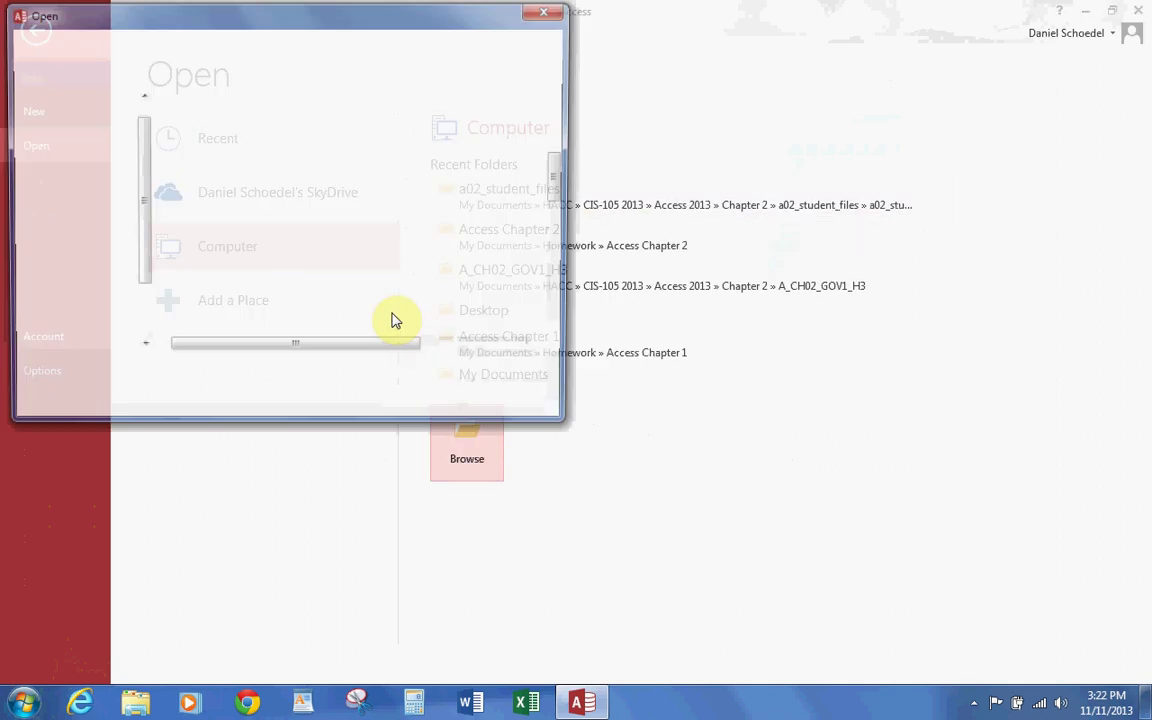
double_click(202, 311)
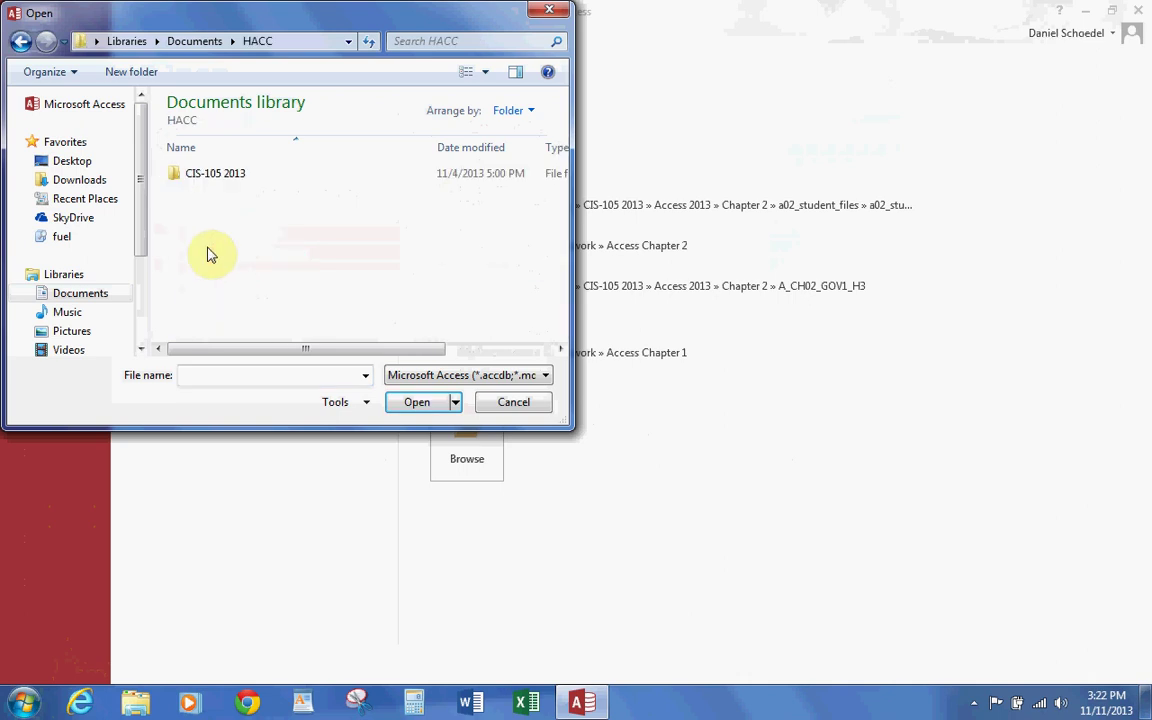
double_click(221, 179)
double_click(219, 178)
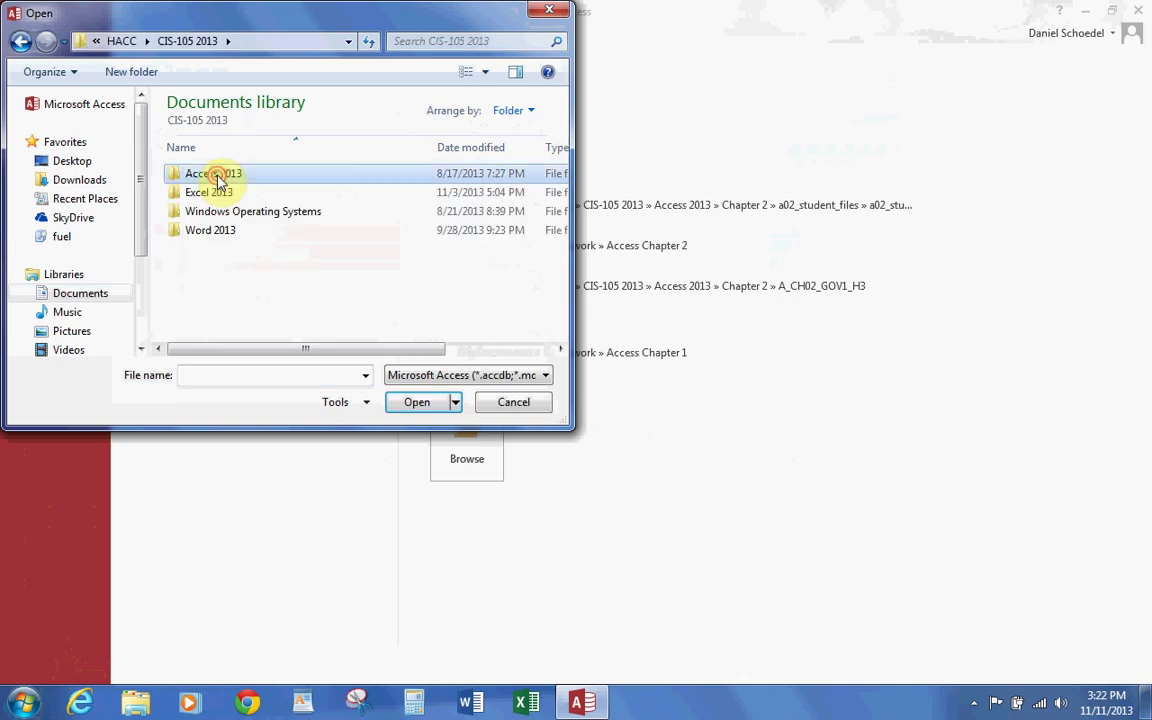
double_click(215, 193)
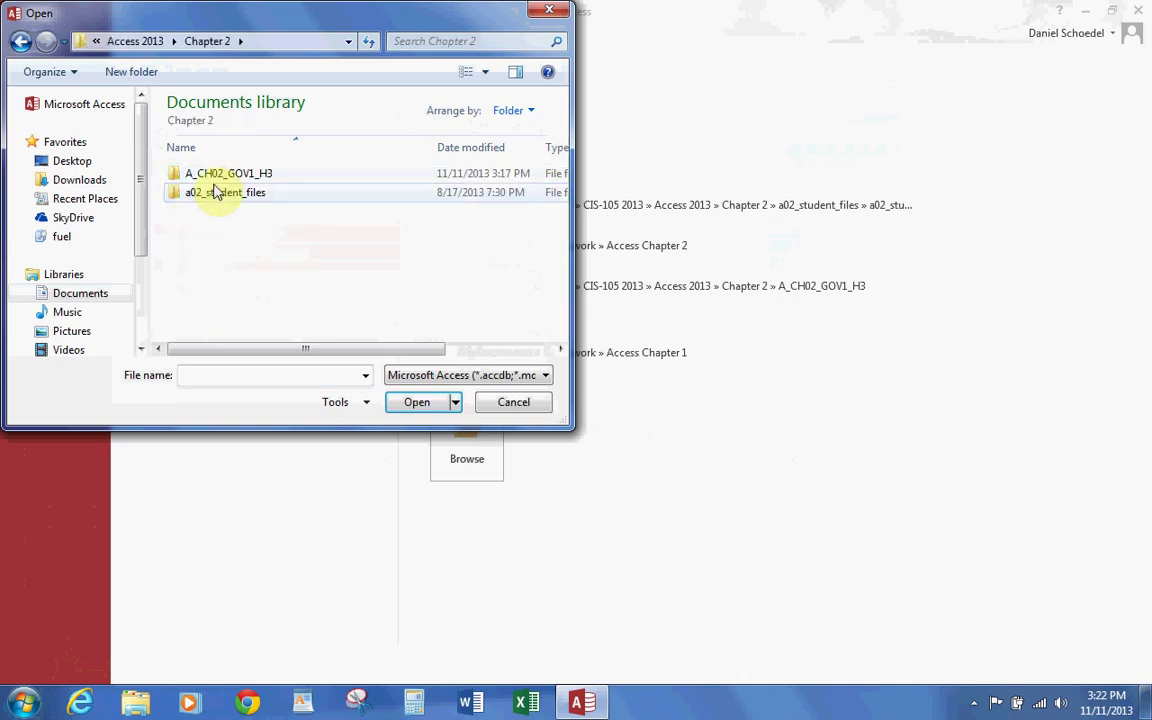
double_click(214, 193)
double_click(219, 177)
click(219, 178)
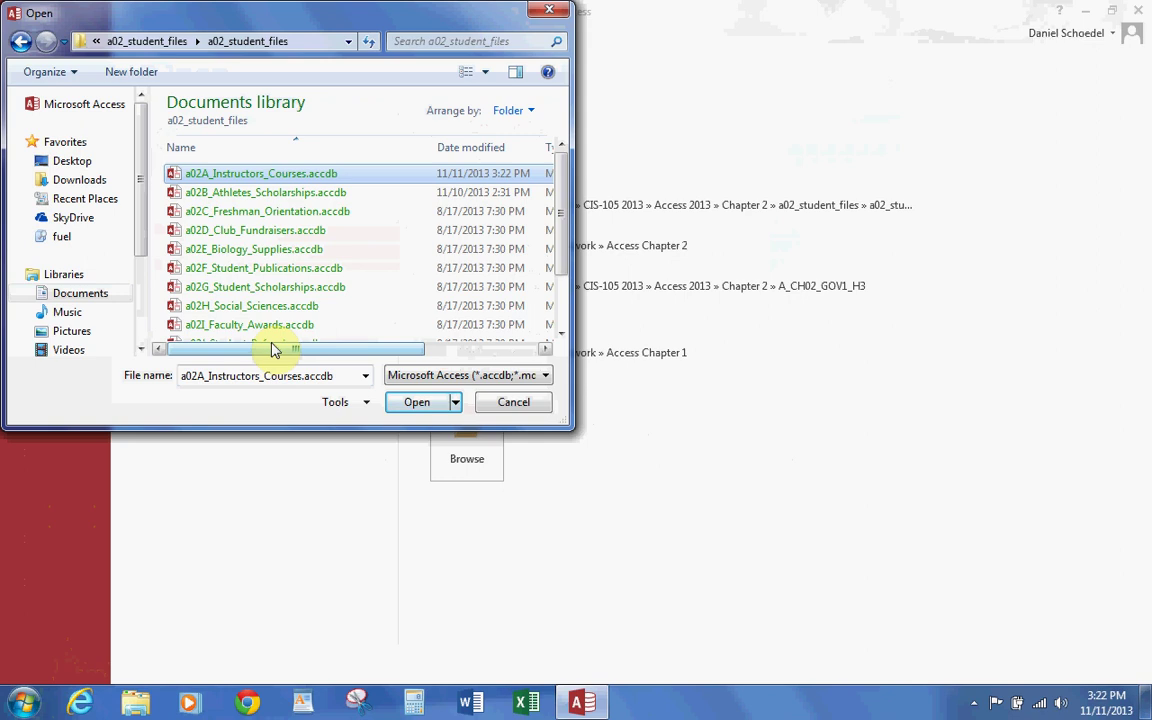
click(417, 403)
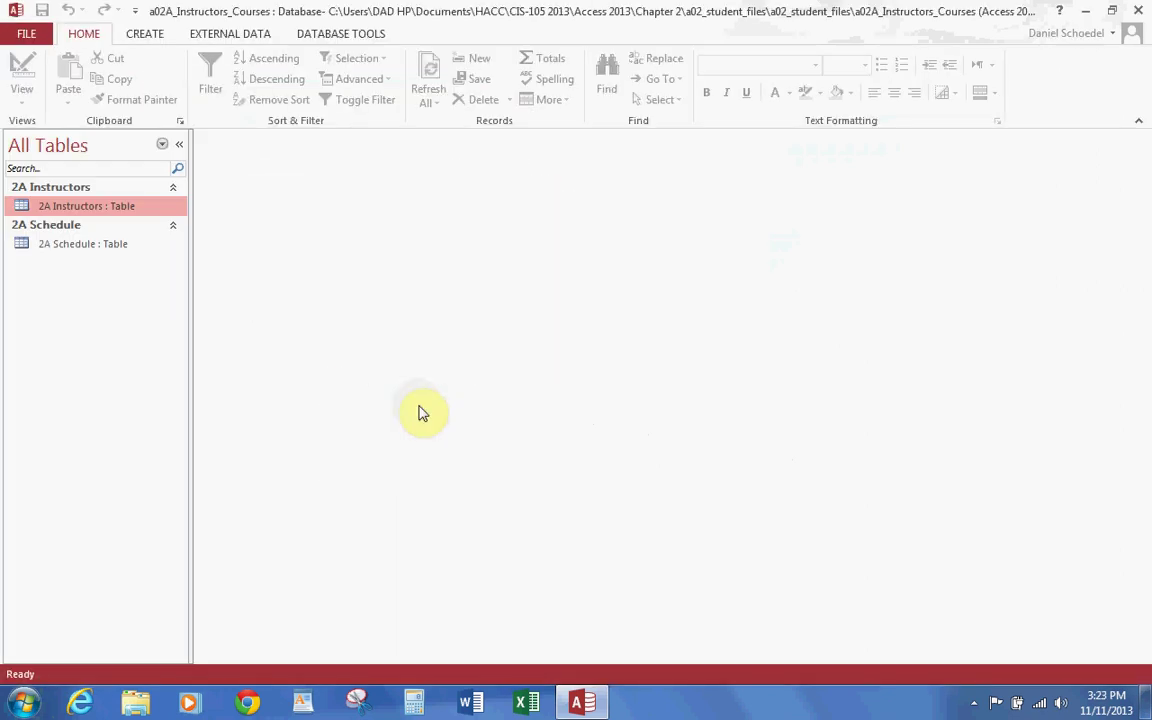
Step: Start saving the database as a new Access Database file and create a folder named Access Chapter 2 inside Documents > Homework
click(33, 34)
click(41, 213)
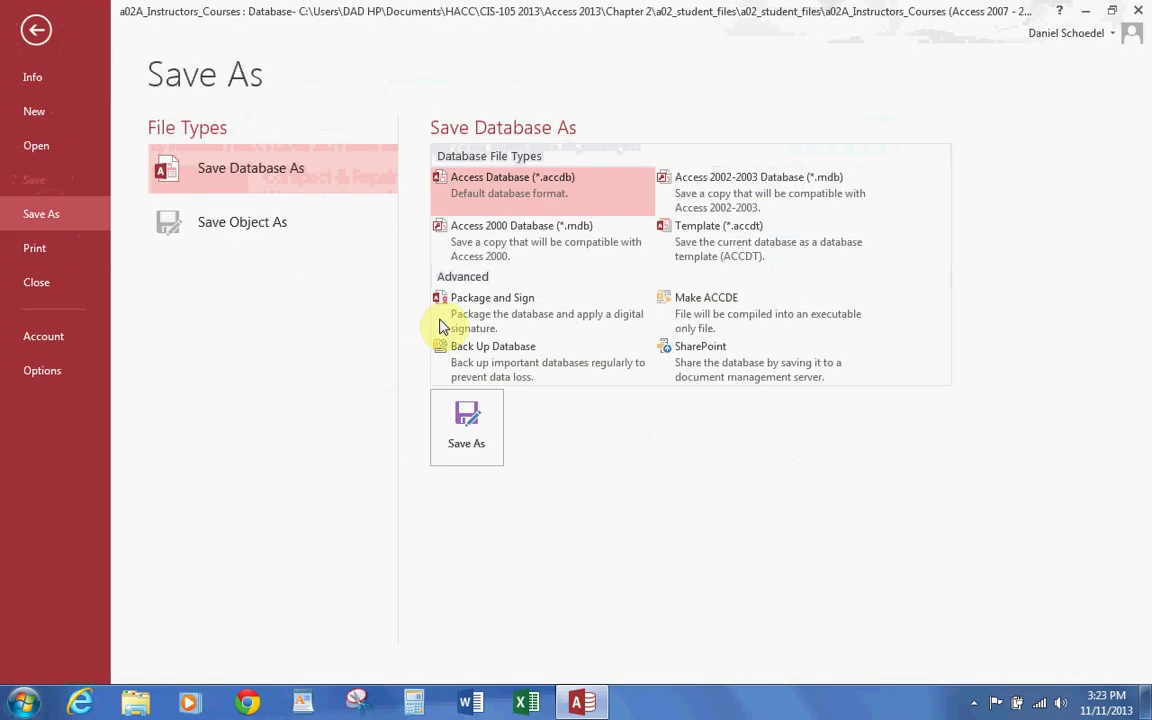
click(463, 440)
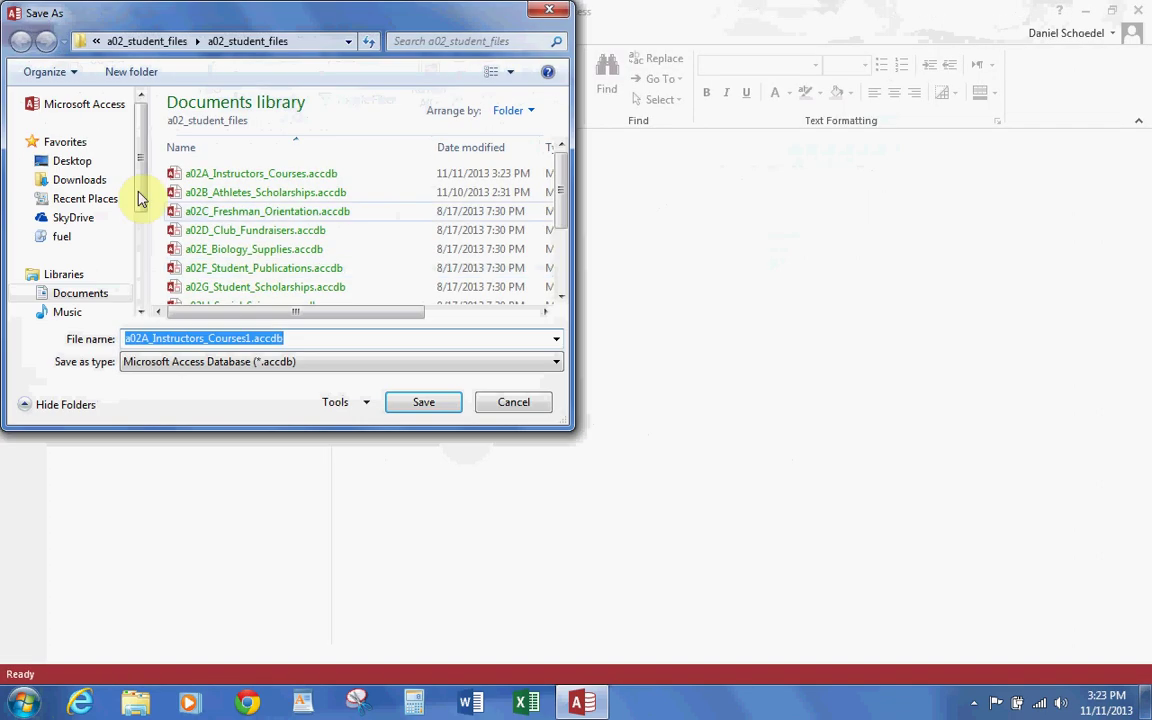
click(89, 294)
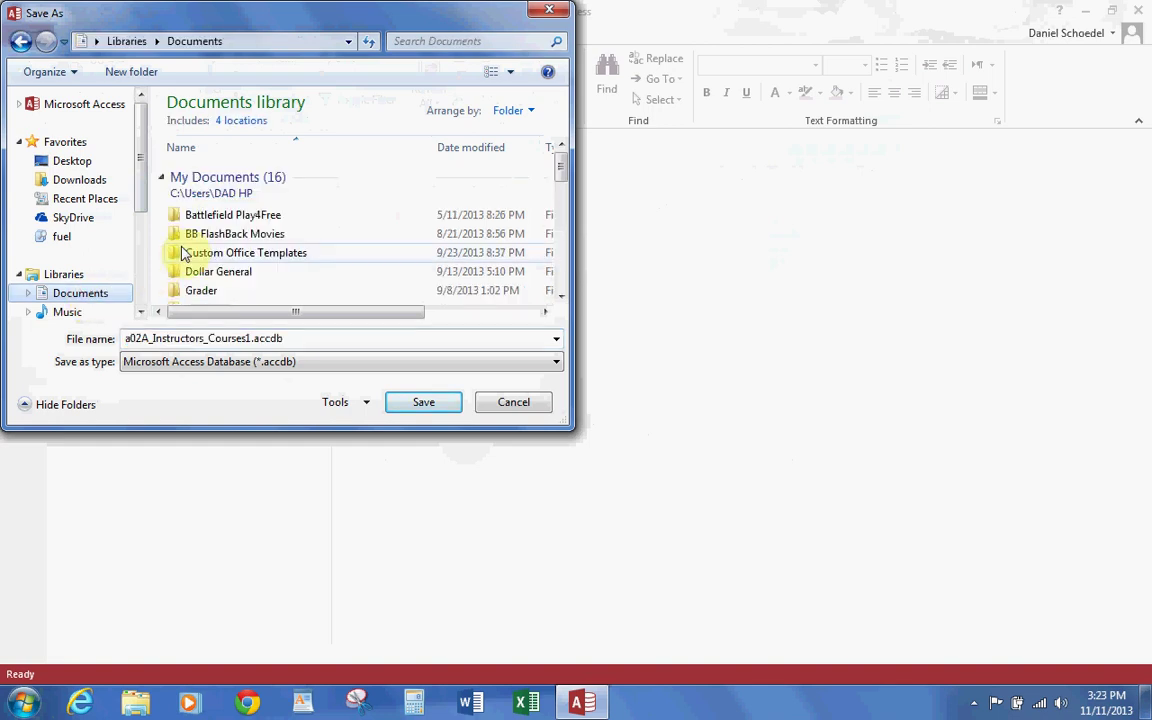
click(562, 301)
double_click(226, 293)
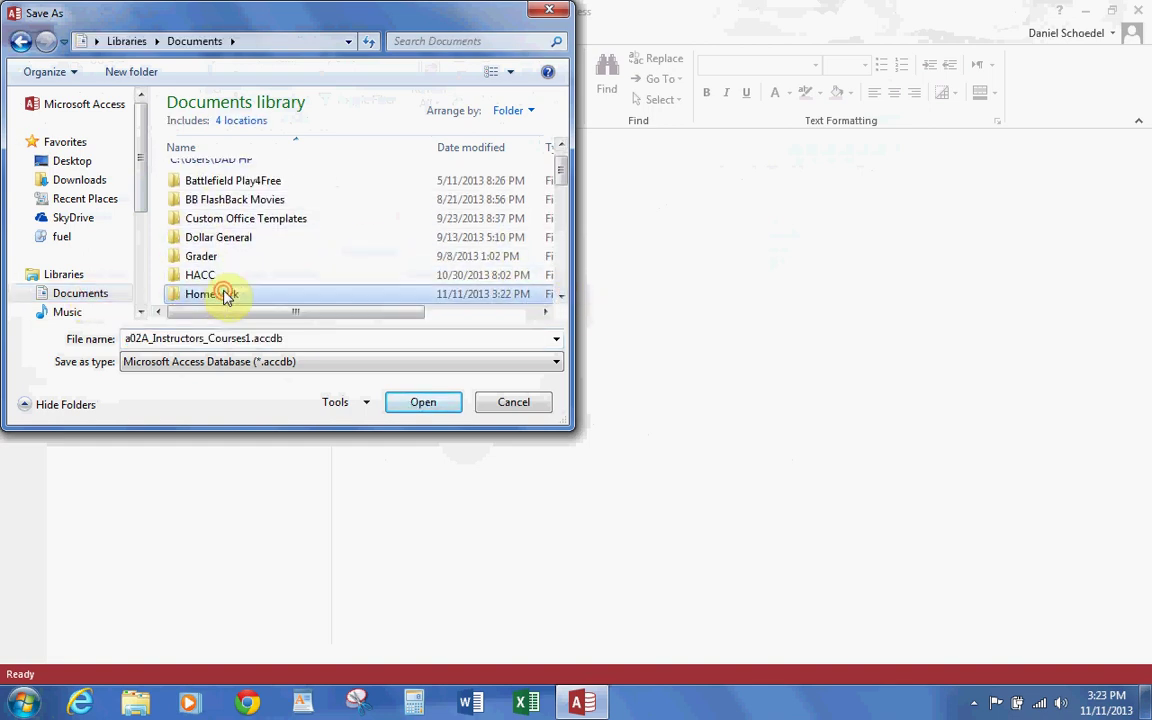
click(150, 73)
text(Access Chapter 2)
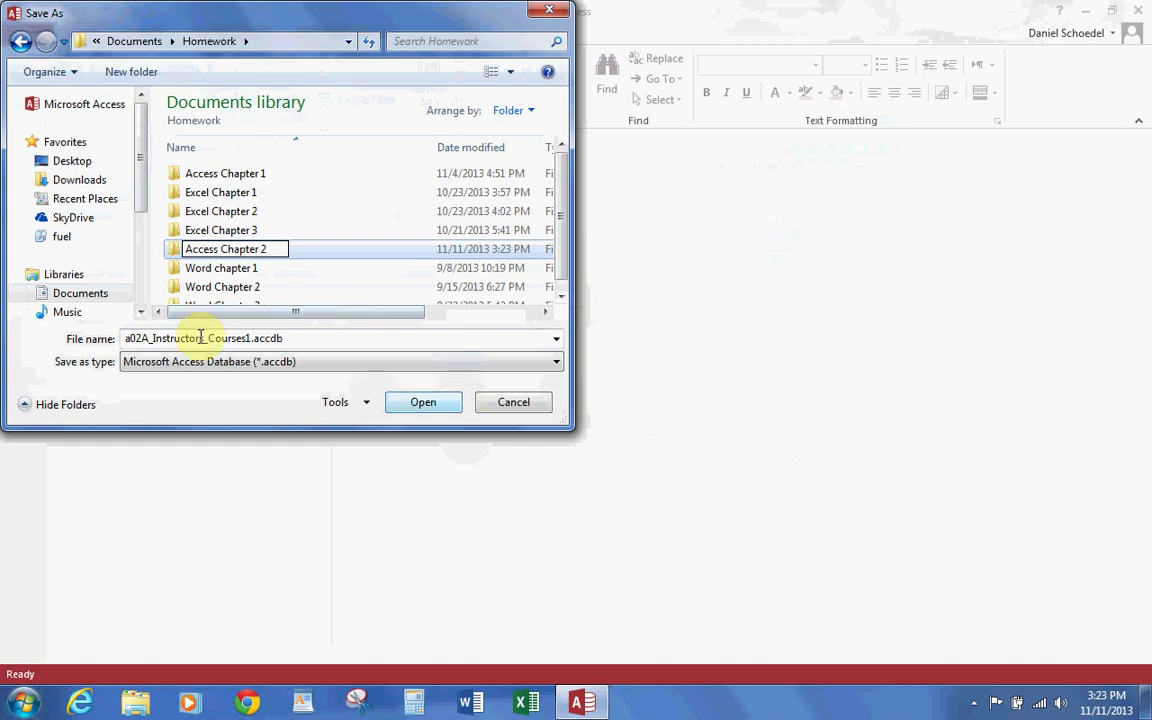
Step: Save the copy in Access Chapter 2, named with the student's last and first name plus 2A_Instructors_Courses, and enable its content
click(134, 340)
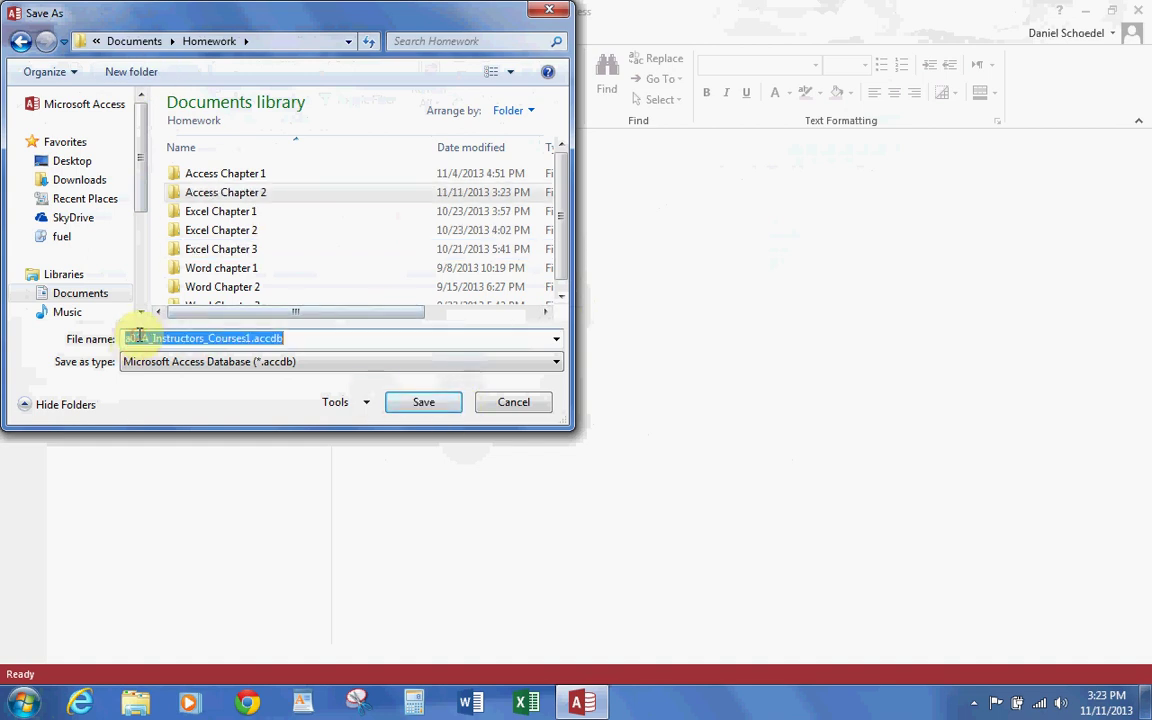
drag(138, 338, 38, 336)
text(Schoedel_Daniel_)
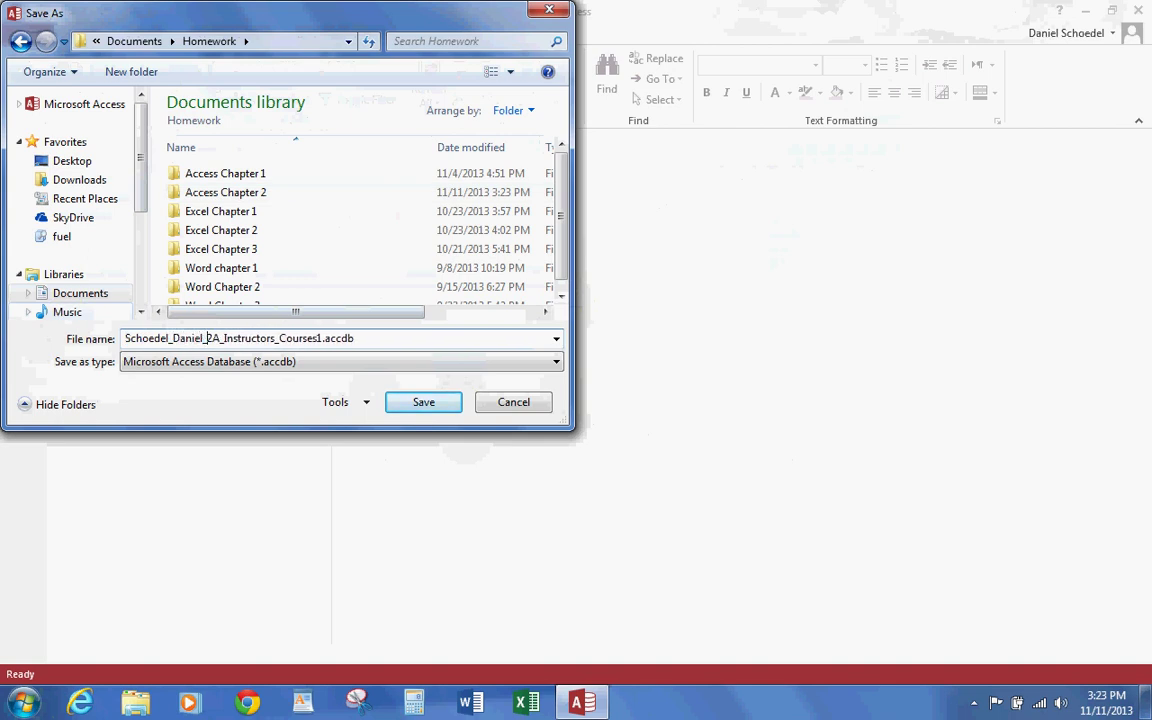
click(320, 339)
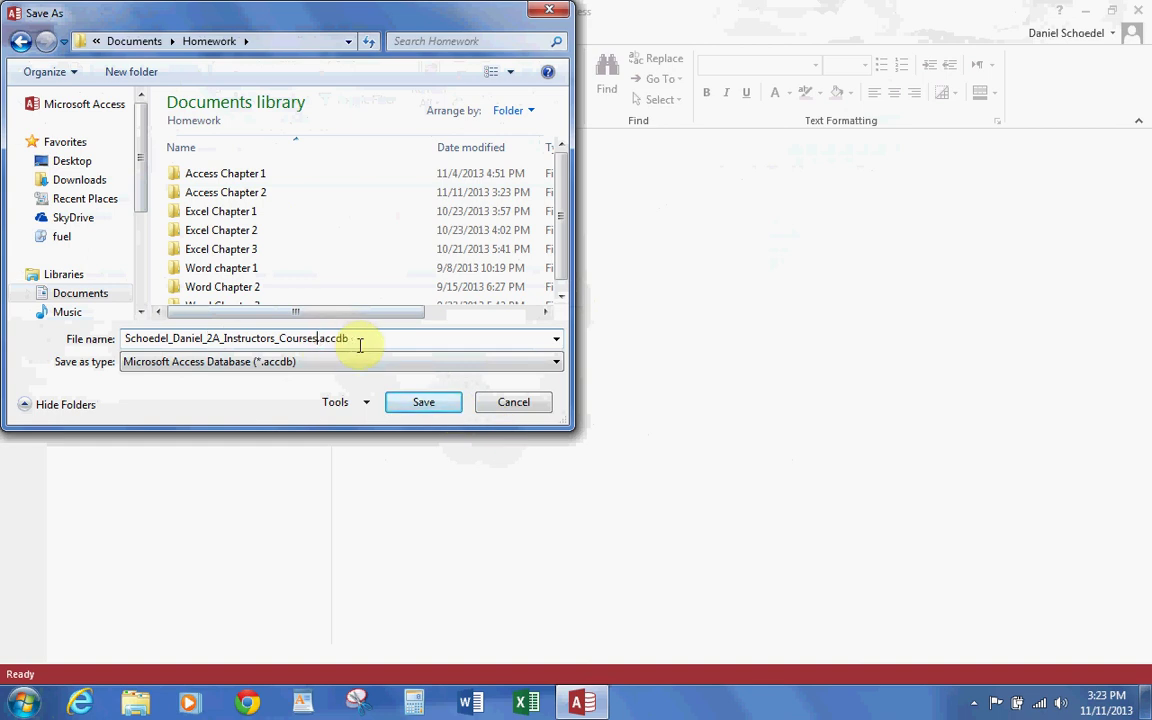
double_click(226, 192)
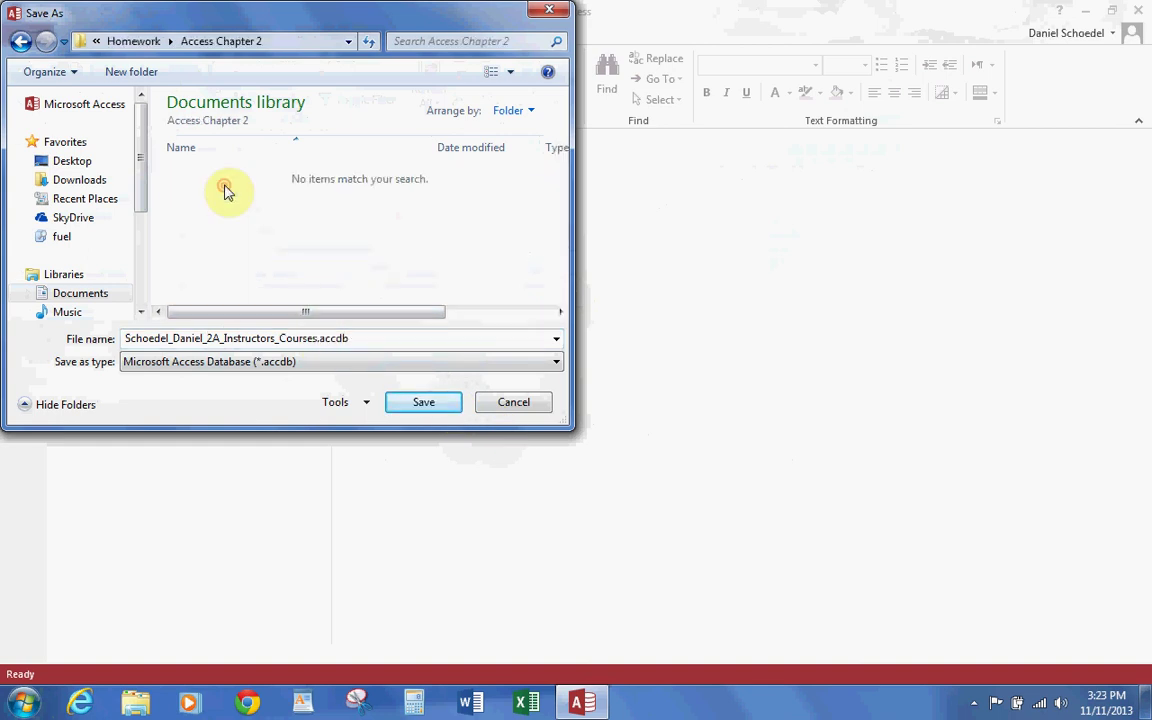
click(422, 402)
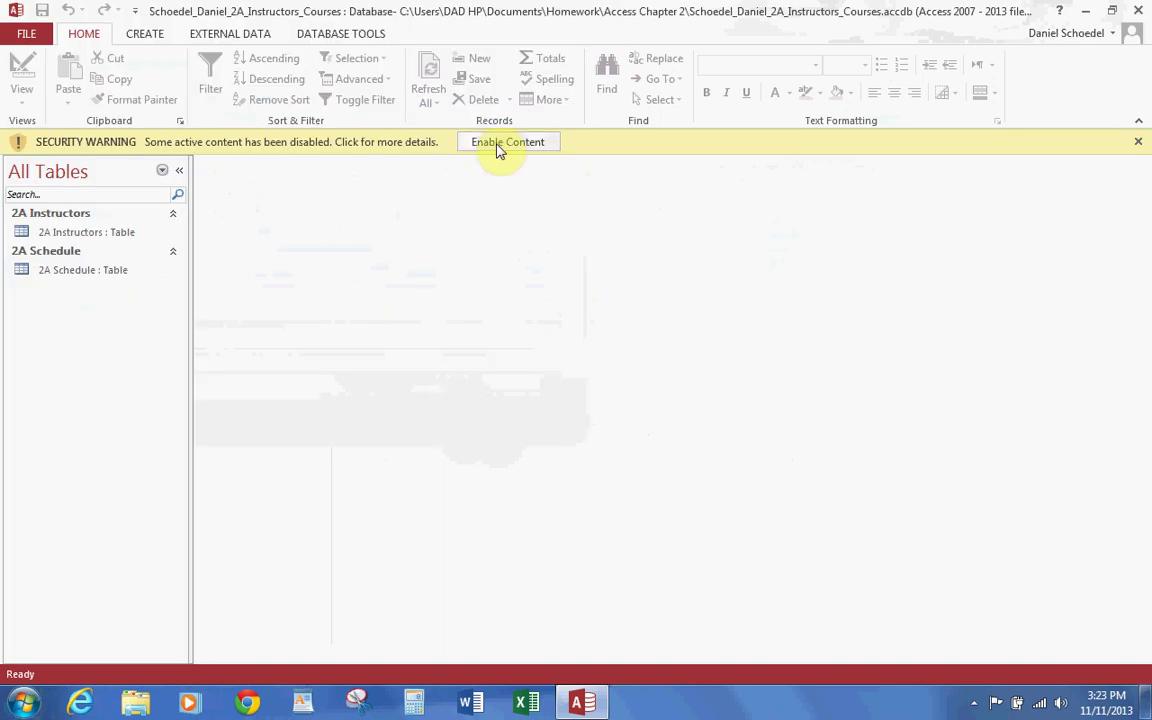
click(500, 146)
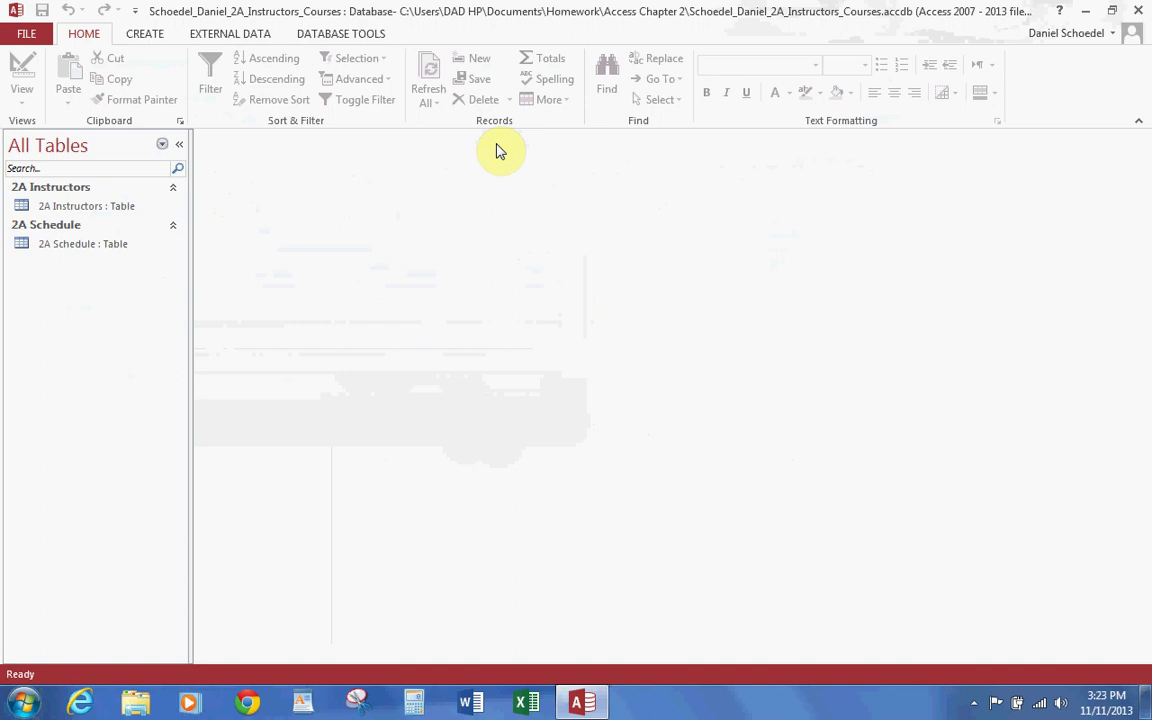
Step: Open the 2A Instructors and 2A Schedule tables one after the other to examine their records, closing each one
double_click(66, 207)
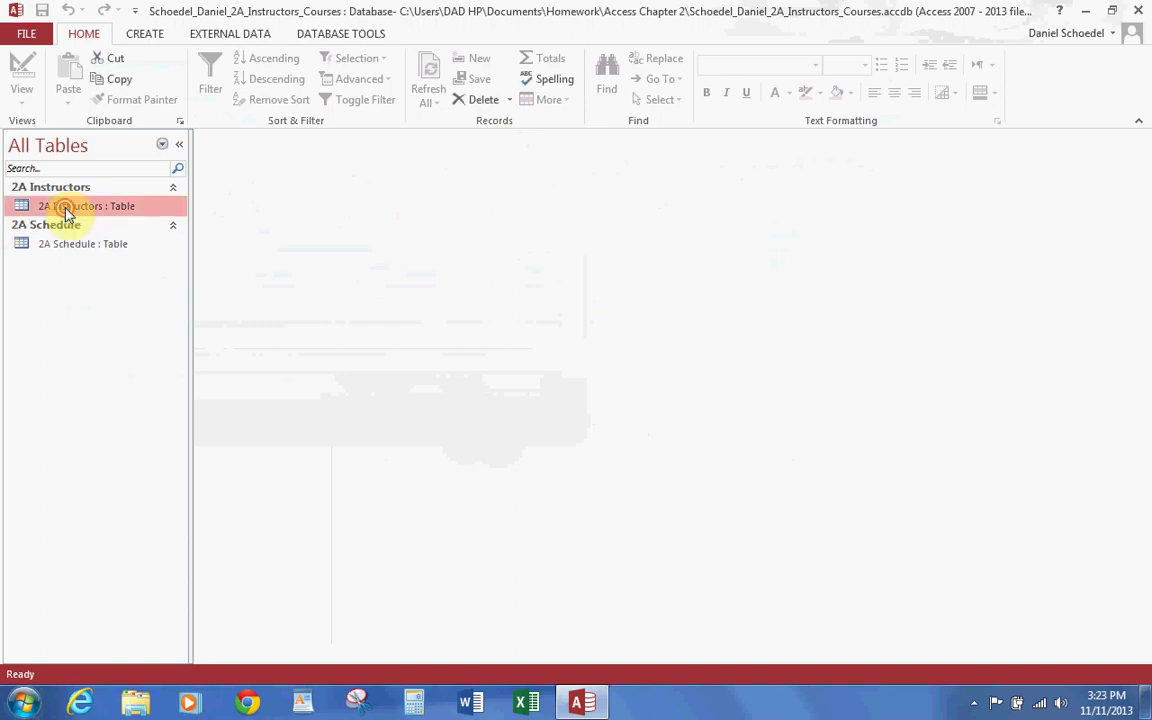
click(1141, 139)
double_click(60, 245)
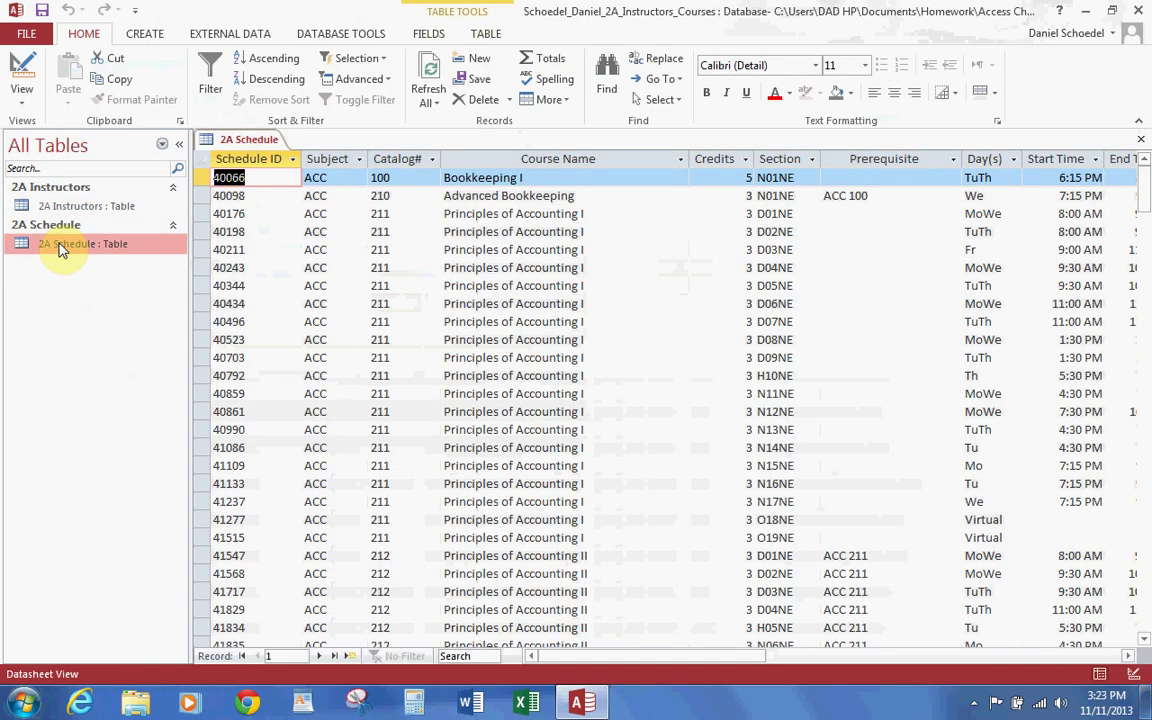
click(1141, 139)
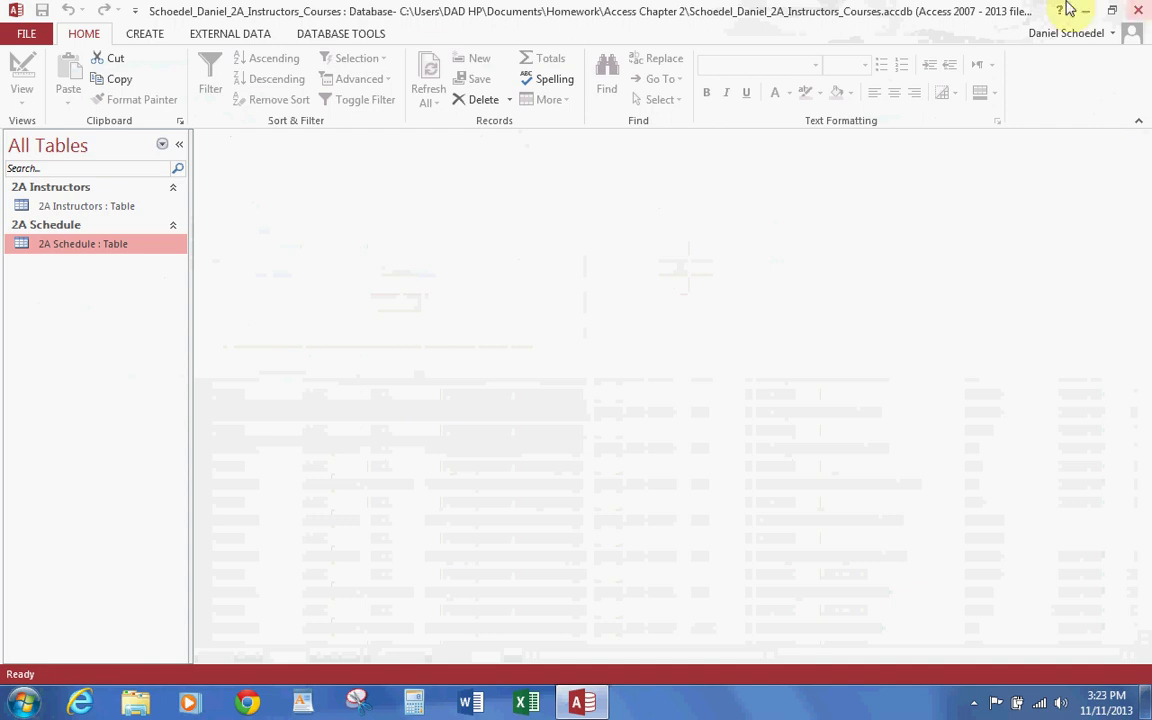
Step: Collapse the Navigation Pane and add the 2A Instructors and 2A Schedule tables to the Relationships window
click(179, 145)
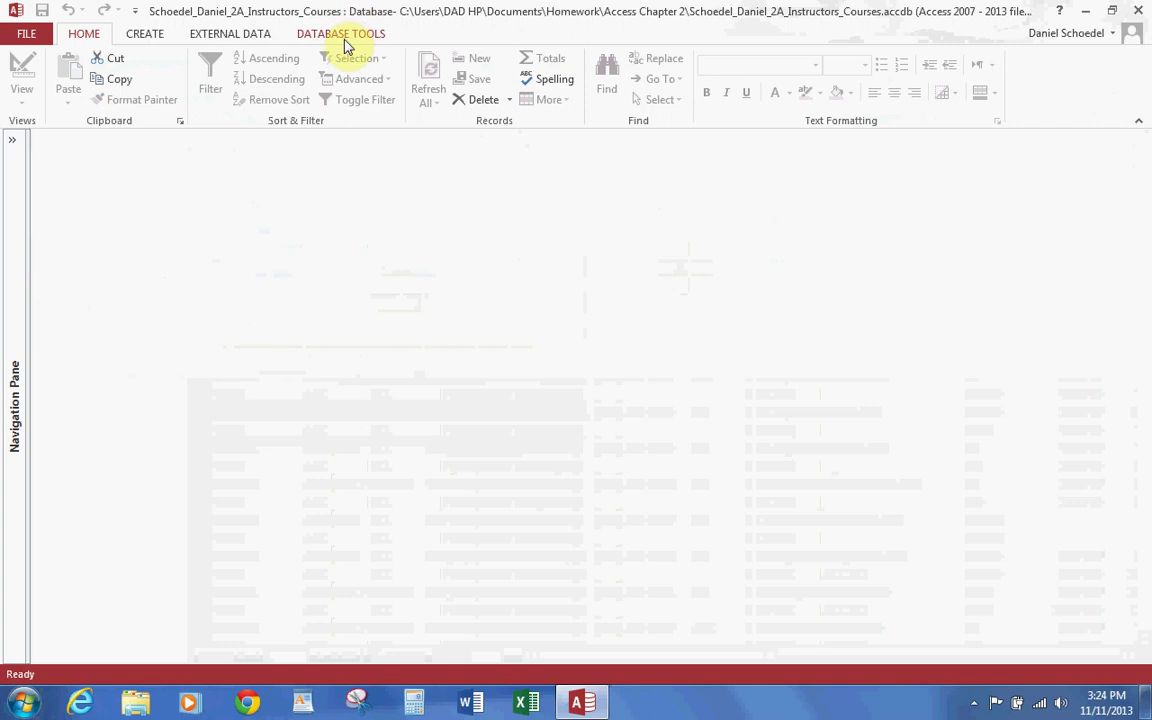
click(346, 40)
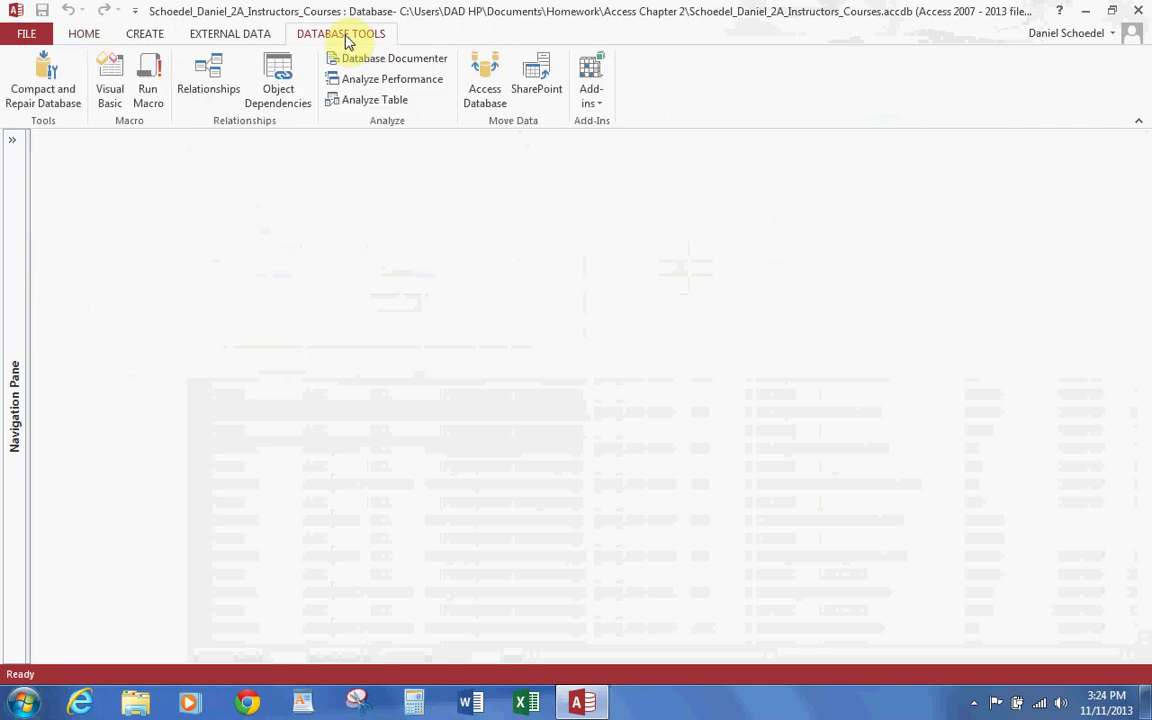
click(210, 60)
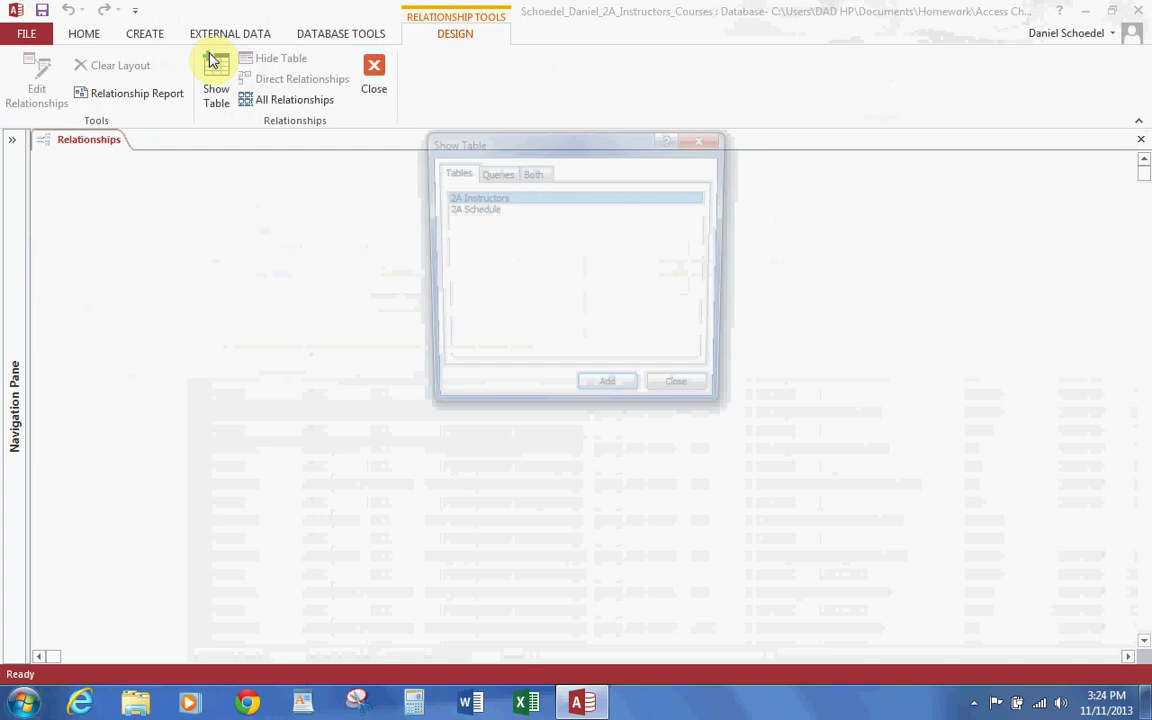
double_click(487, 200)
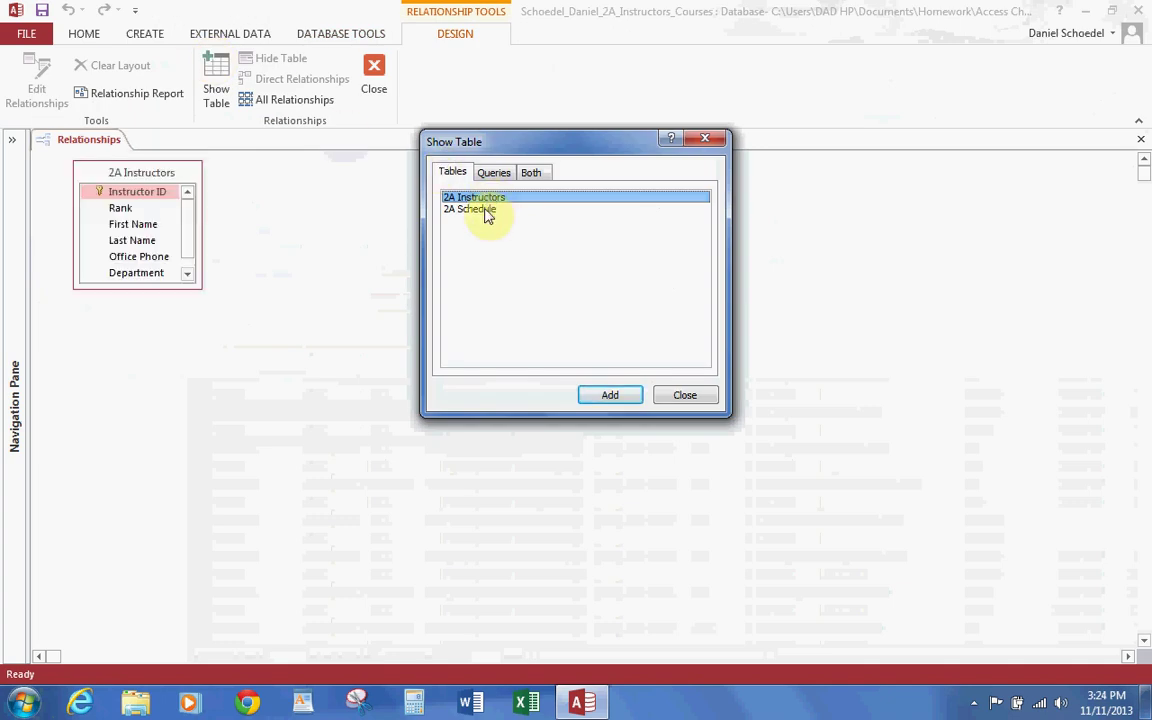
double_click(487, 211)
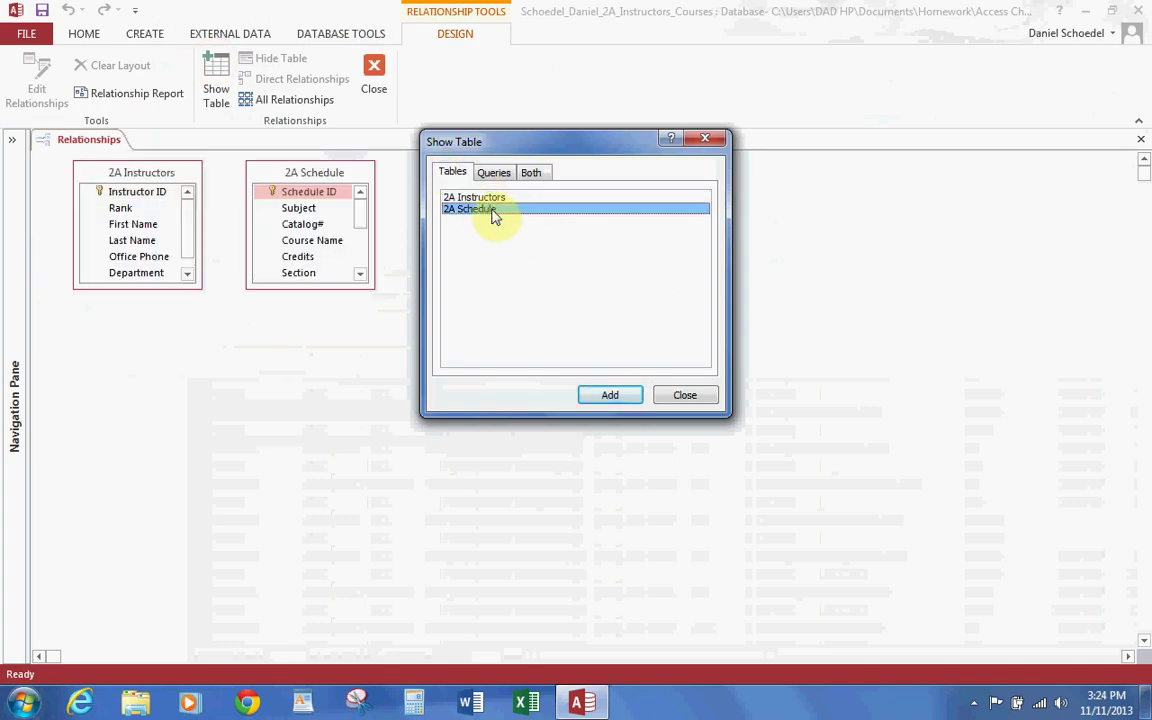
click(690, 396)
Step: Enlarge both field lists until all their fields show, and move the 2A Schedule list farther away from 2A Instructors
drag(364, 280, 596, 390)
drag(165, 283, 165, 377)
drag(332, 172, 395, 190)
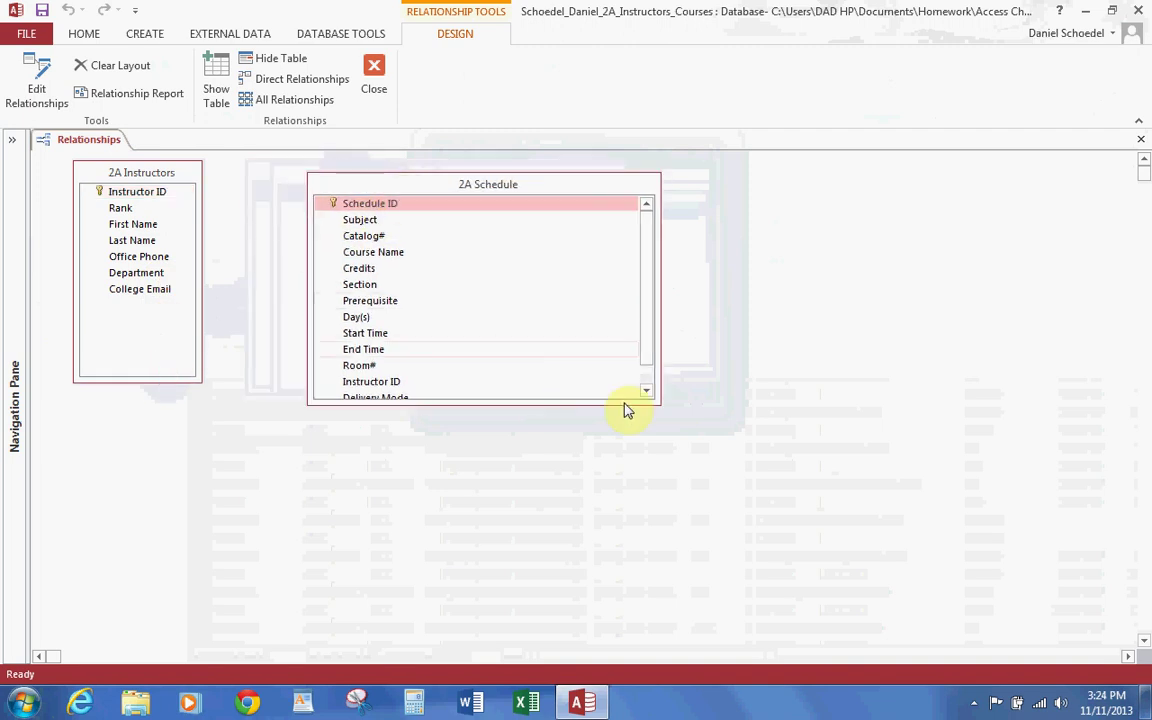
drag(651, 401, 714, 446)
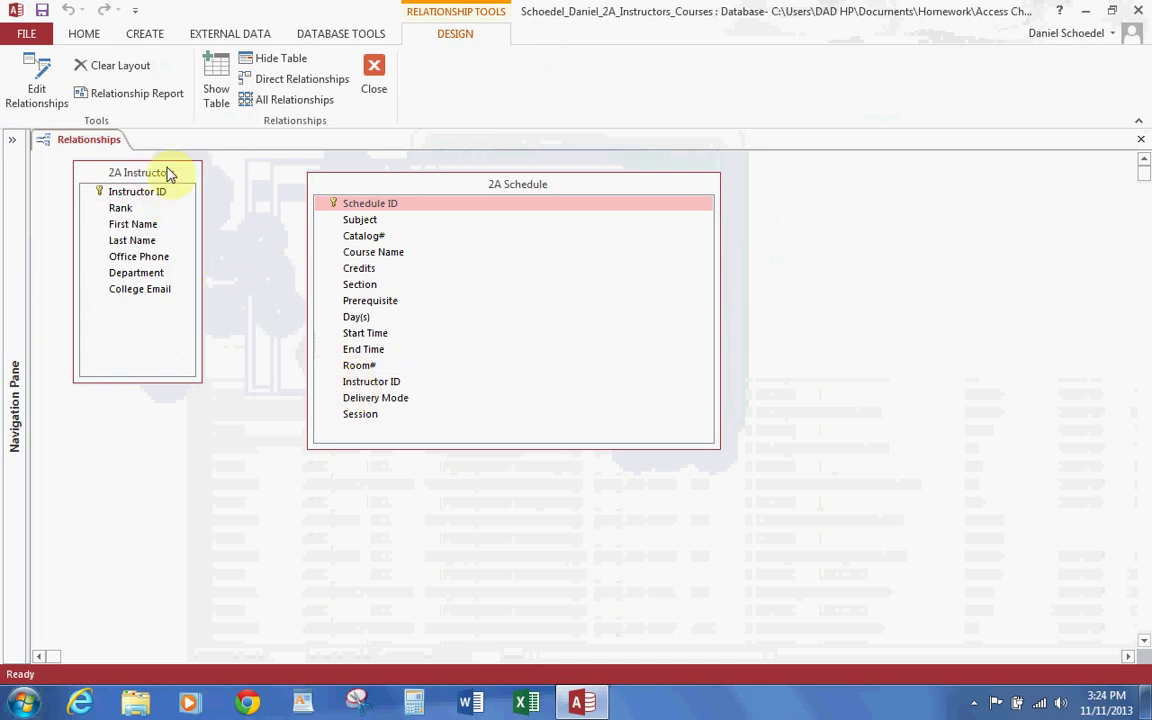
Step: Create a one-to-many relationship on Instructor ID from 2A Instructors to 2A Schedule, enforcing referential integrity with cascade update and cascade delete
click(152, 192)
drag(157, 199, 371, 387)
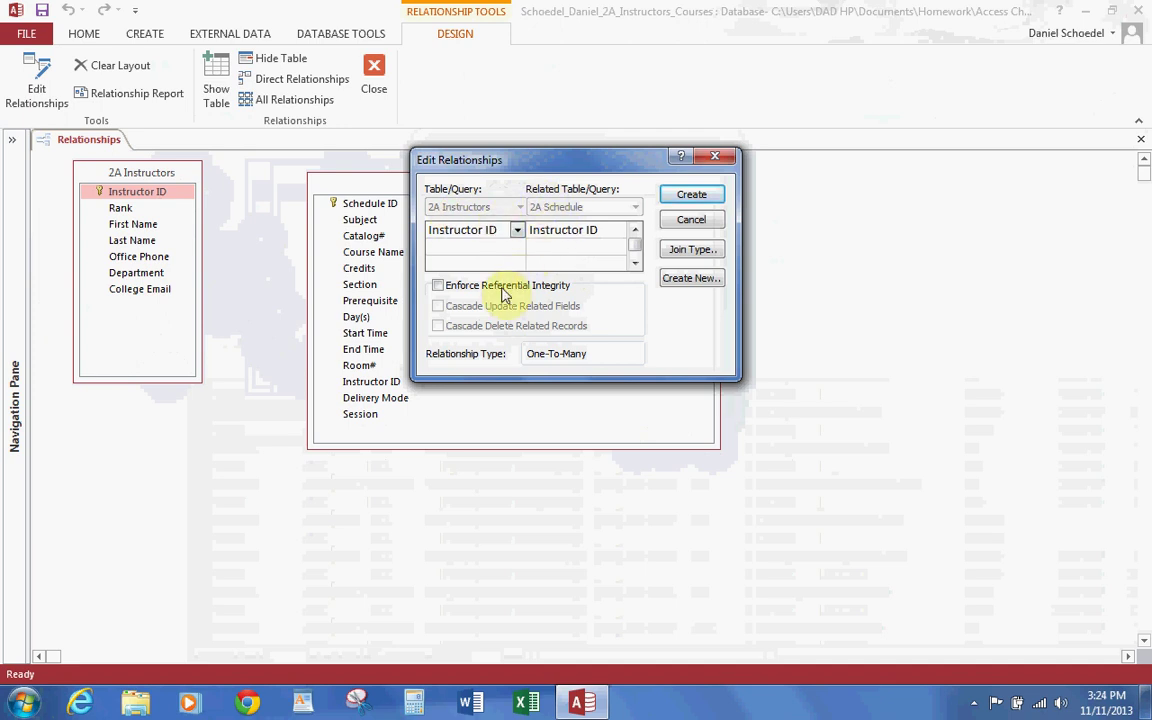
click(438, 287)
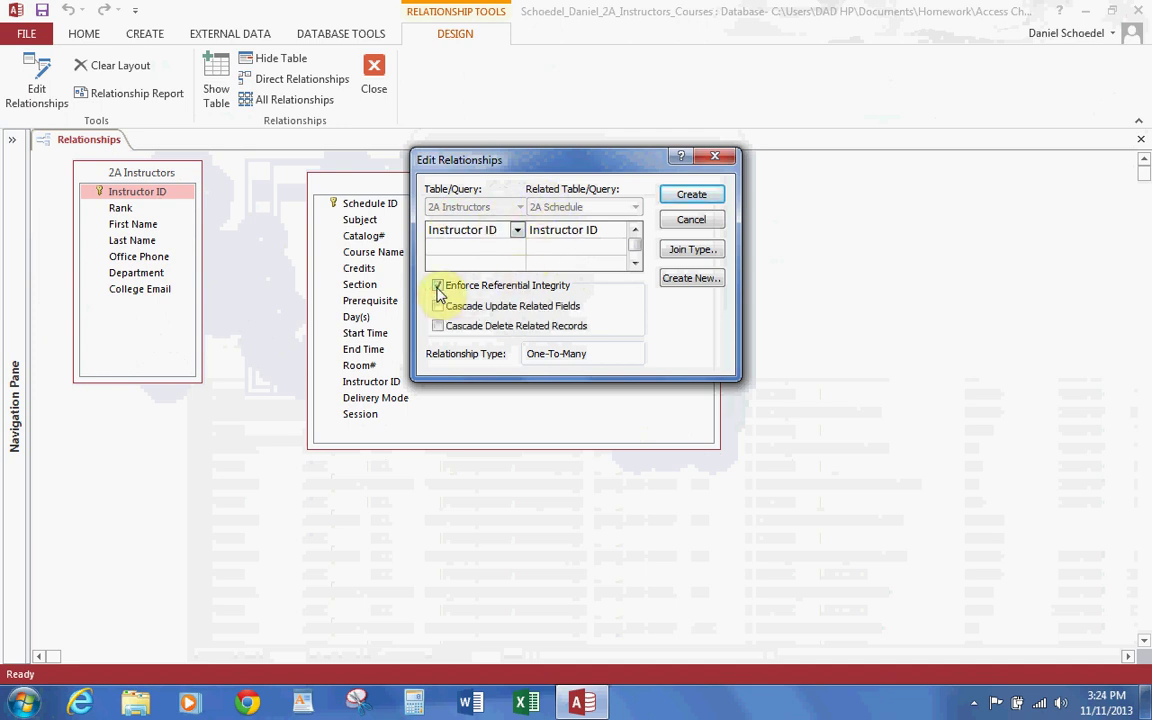
click(438, 306)
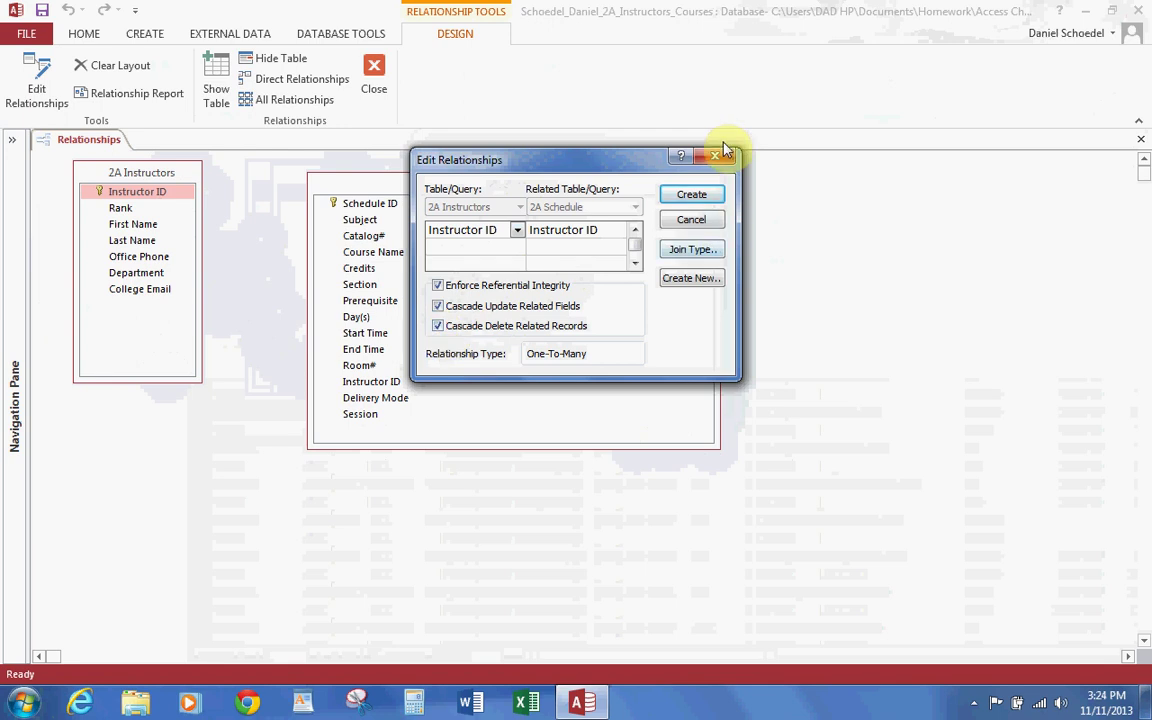
click(688, 194)
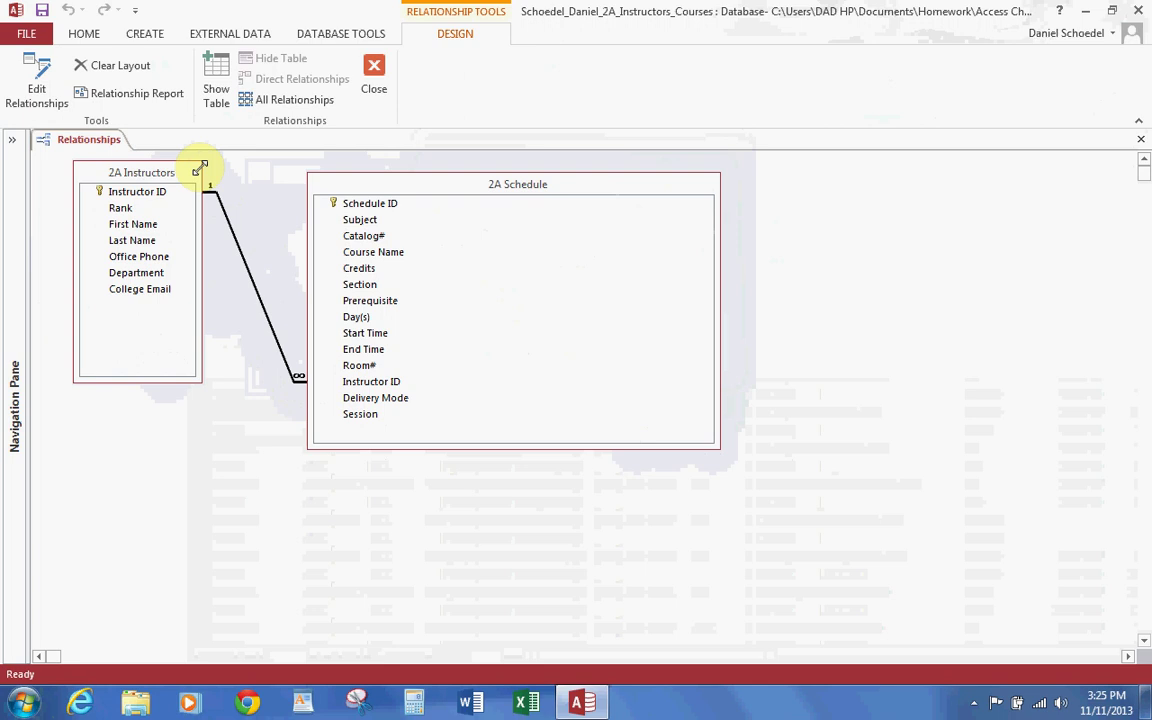
Step: Generate a relationship report for the two tables and save it under its default name
click(150, 95)
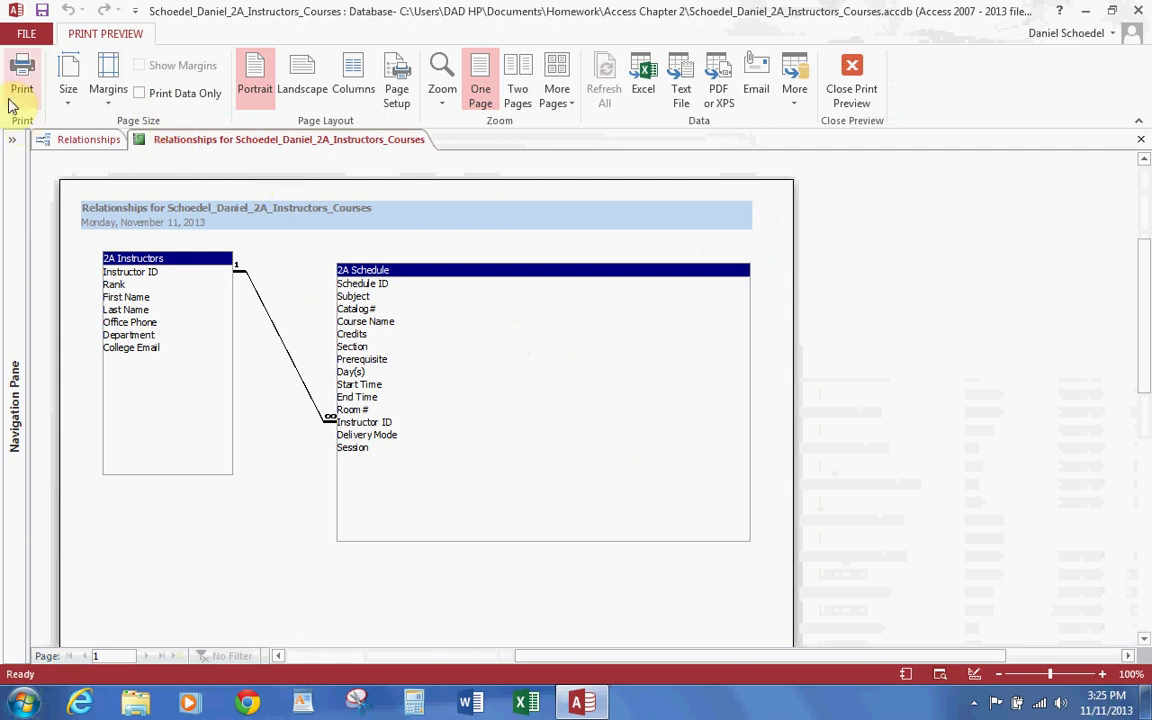
click(43, 12)
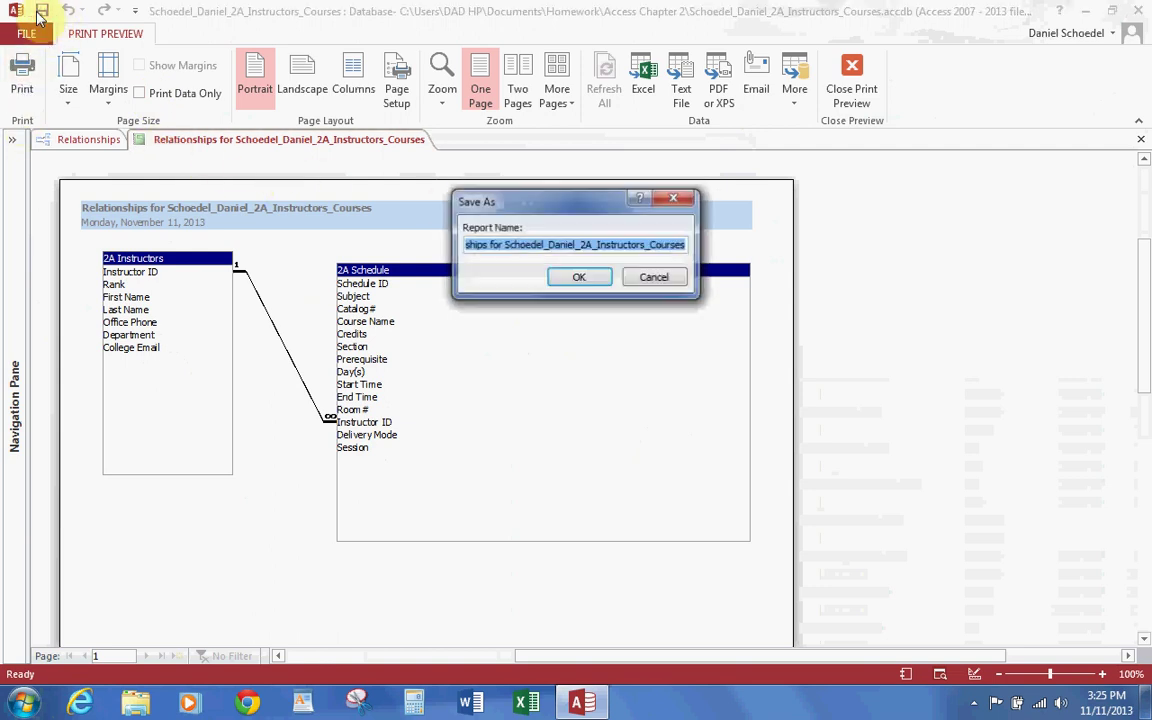
click(580, 278)
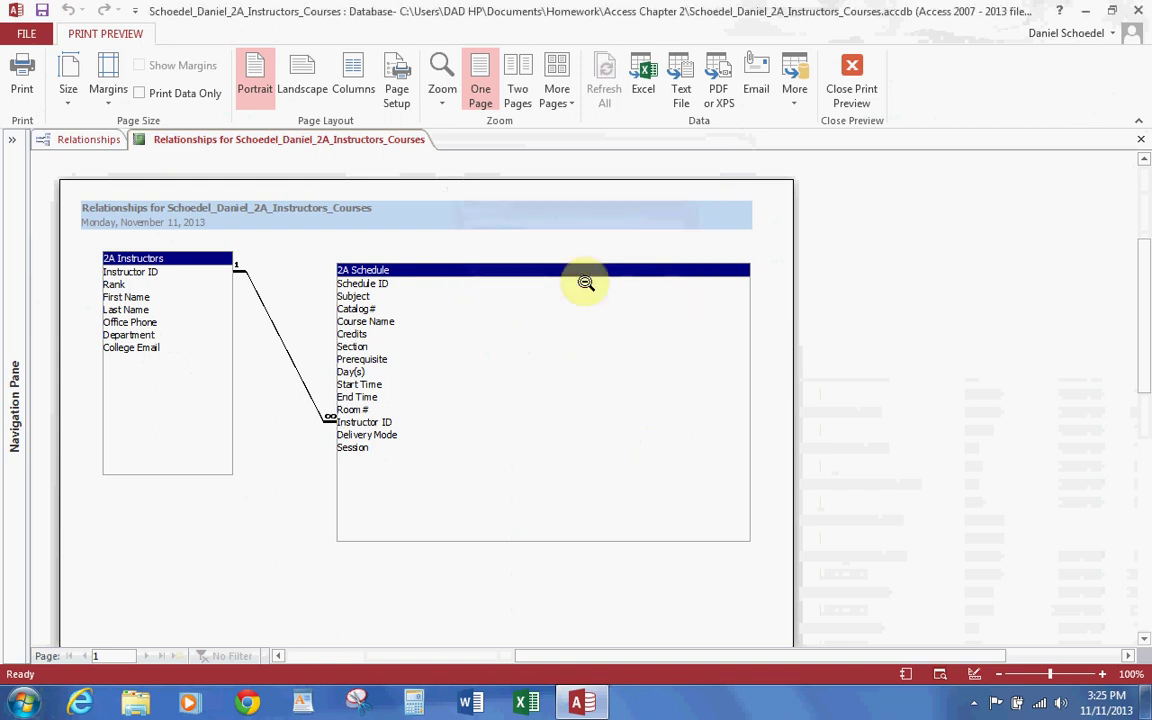
Step: Close the relationship report and the Relationships window, and expand the Navigation Pane
click(851, 88)
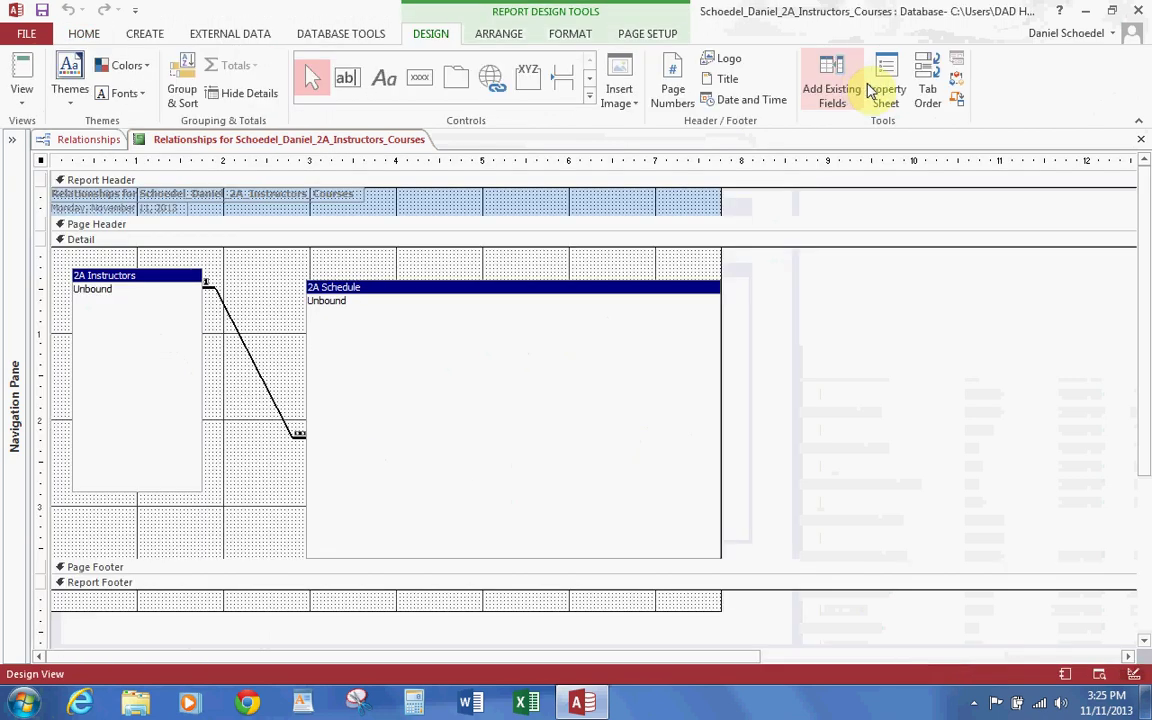
click(1140, 138)
click(1140, 139)
click(11, 140)
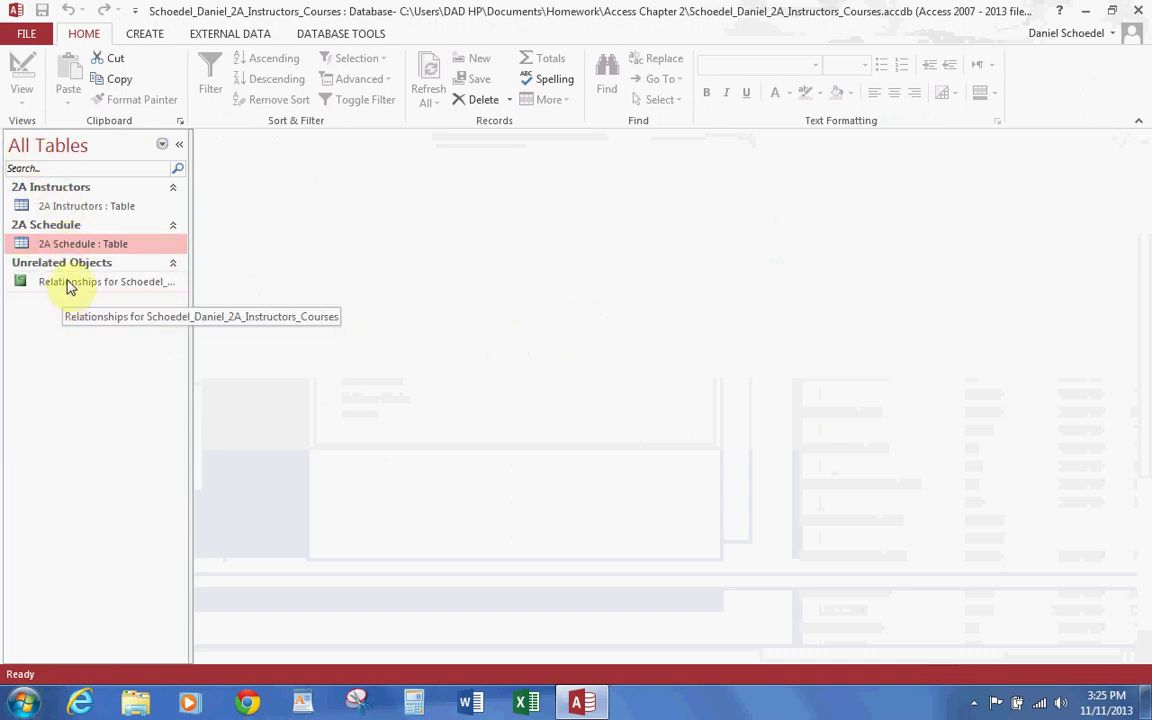
Step: Open the 2A Instructors table and inspect the related course records of the first and fourth instructors, collapsing each again
double_click(114, 210)
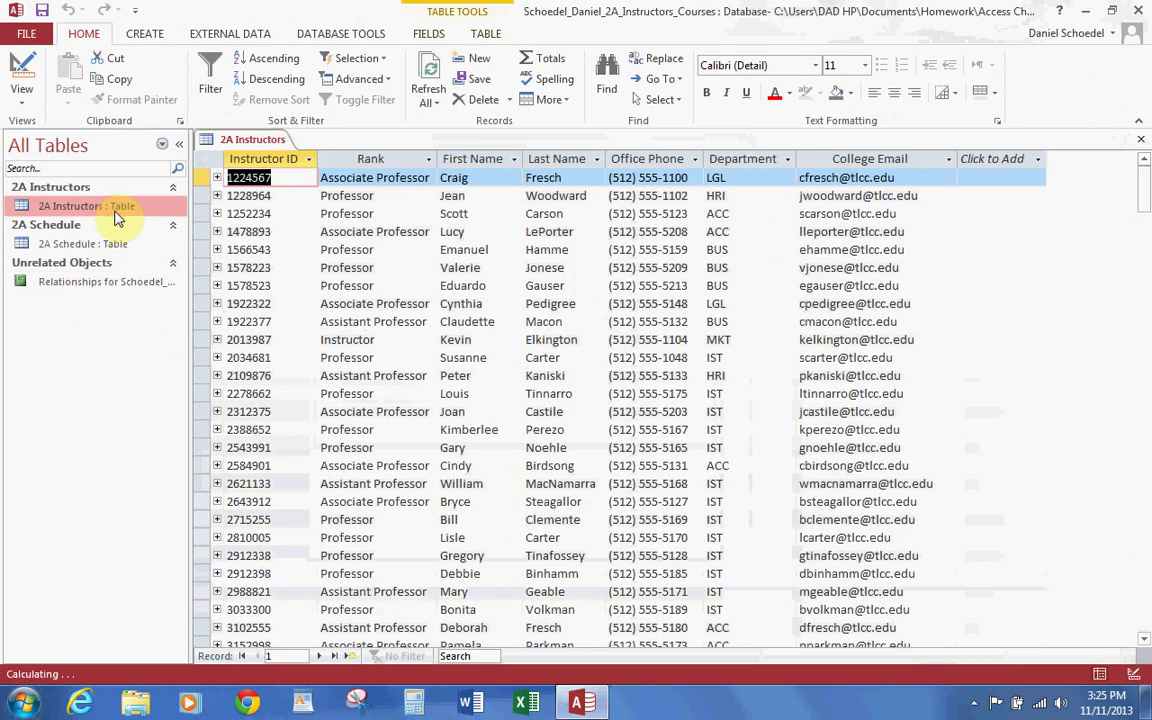
click(217, 178)
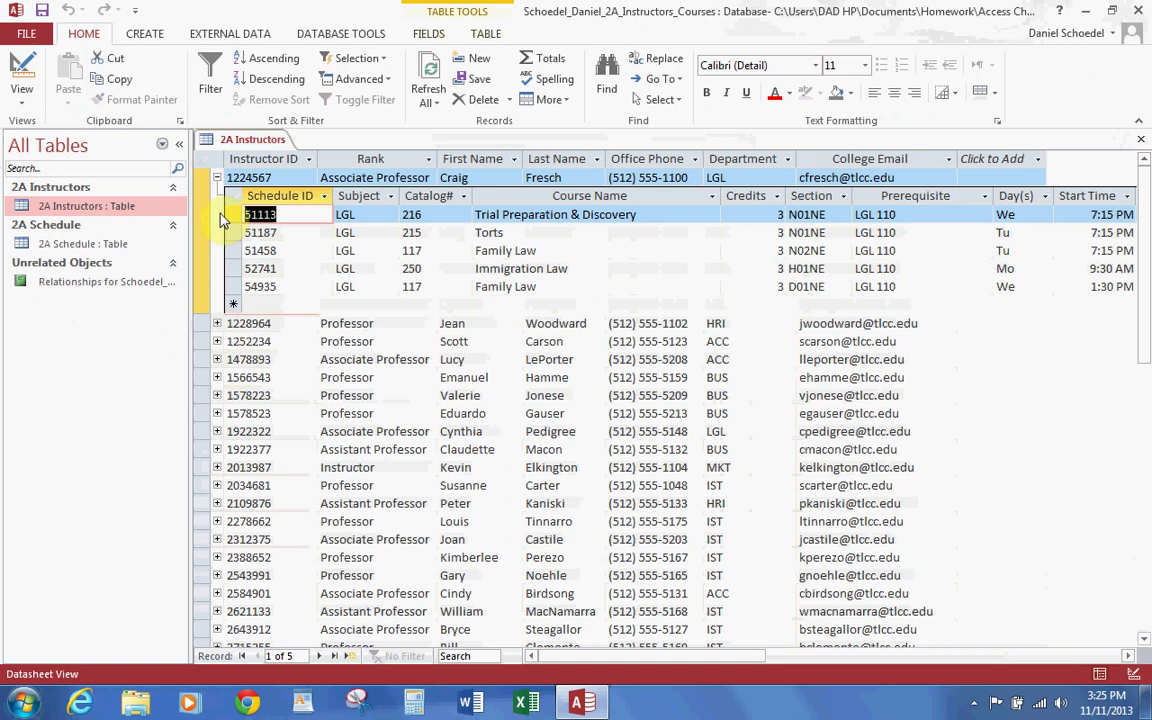
click(217, 177)
click(217, 232)
click(217, 232)
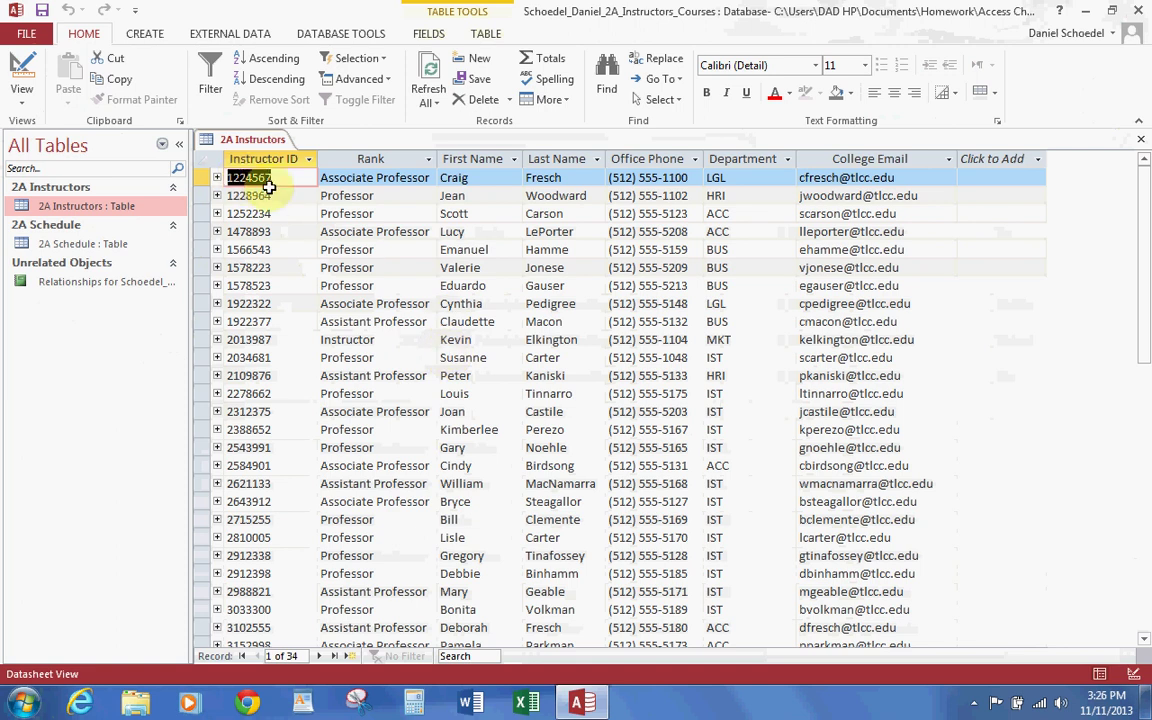
Step: Replace the Instructor ID of the first 2A Instructors record, check its related courses, and close the table
click(216, 178)
double_click(277, 178)
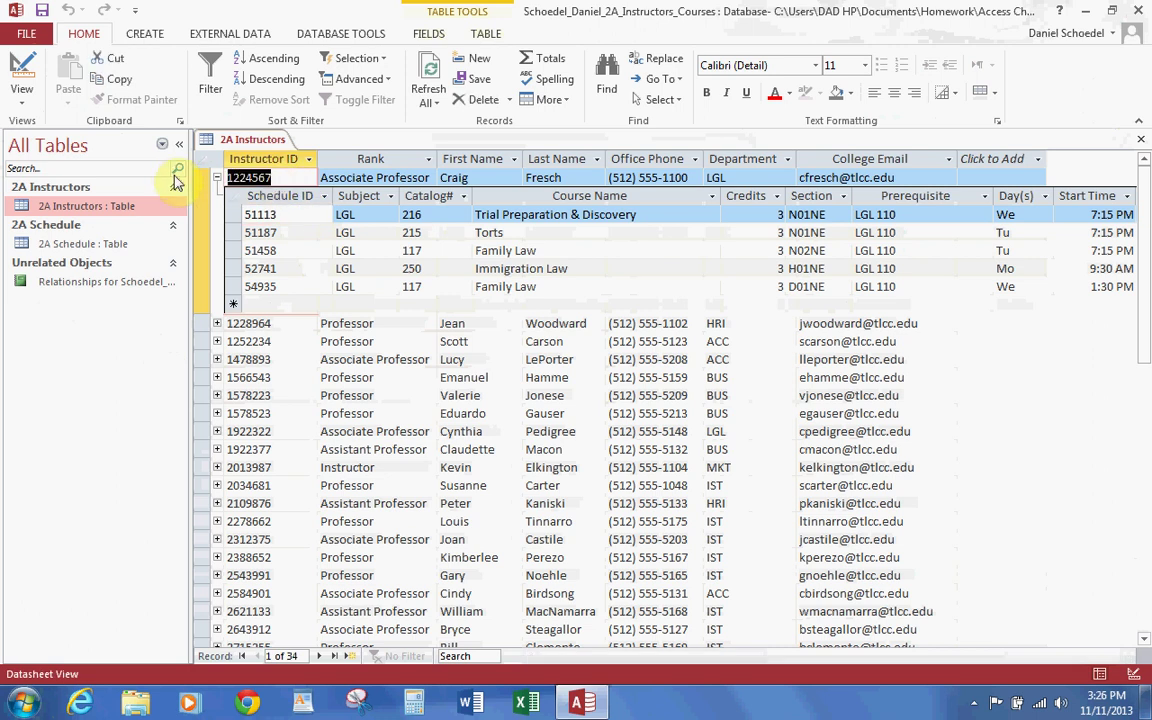
text(8223)
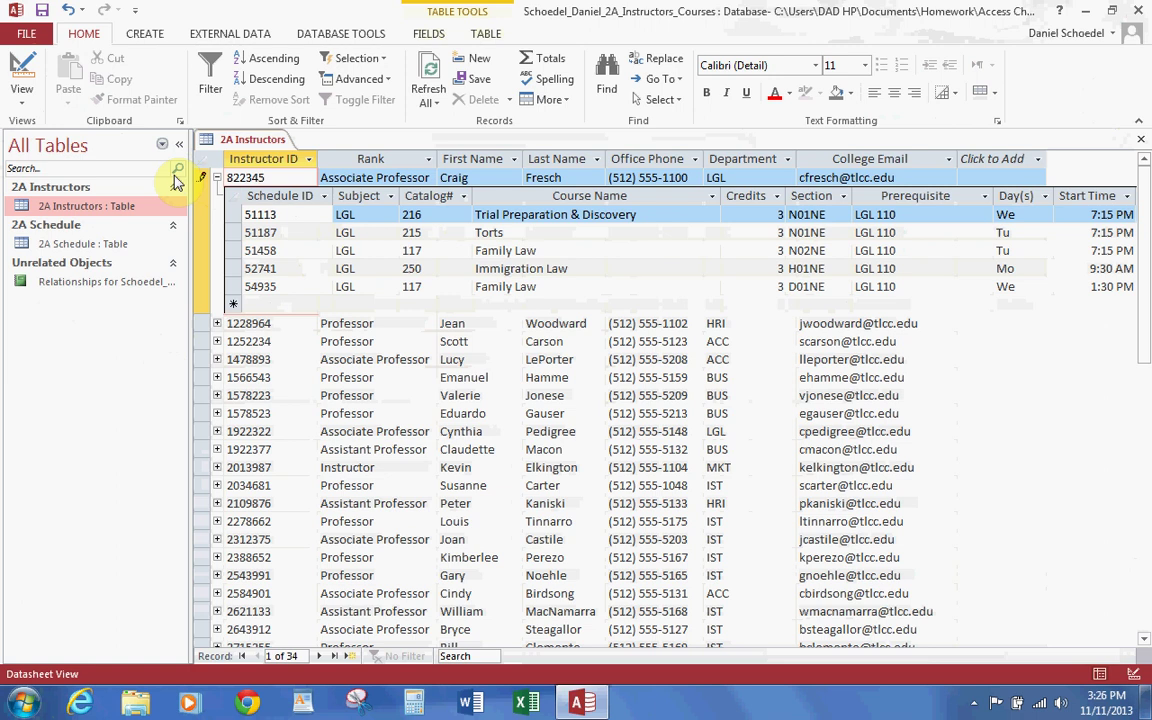
key(Tab)
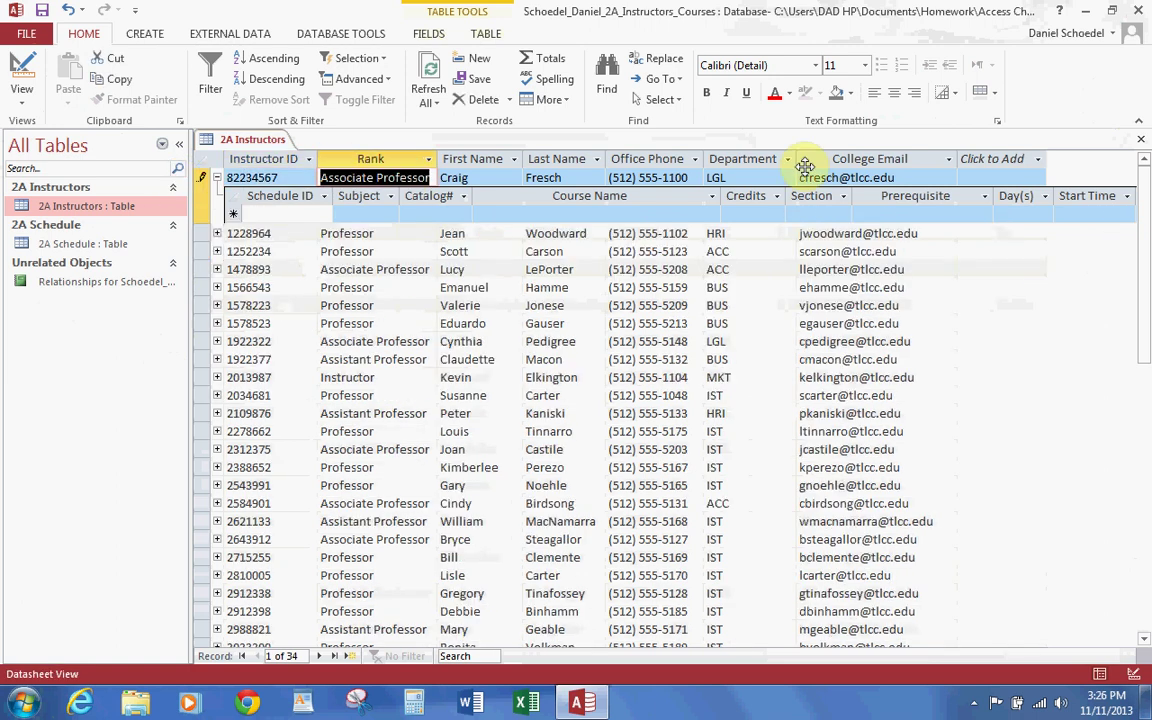
click(216, 178)
click(216, 178)
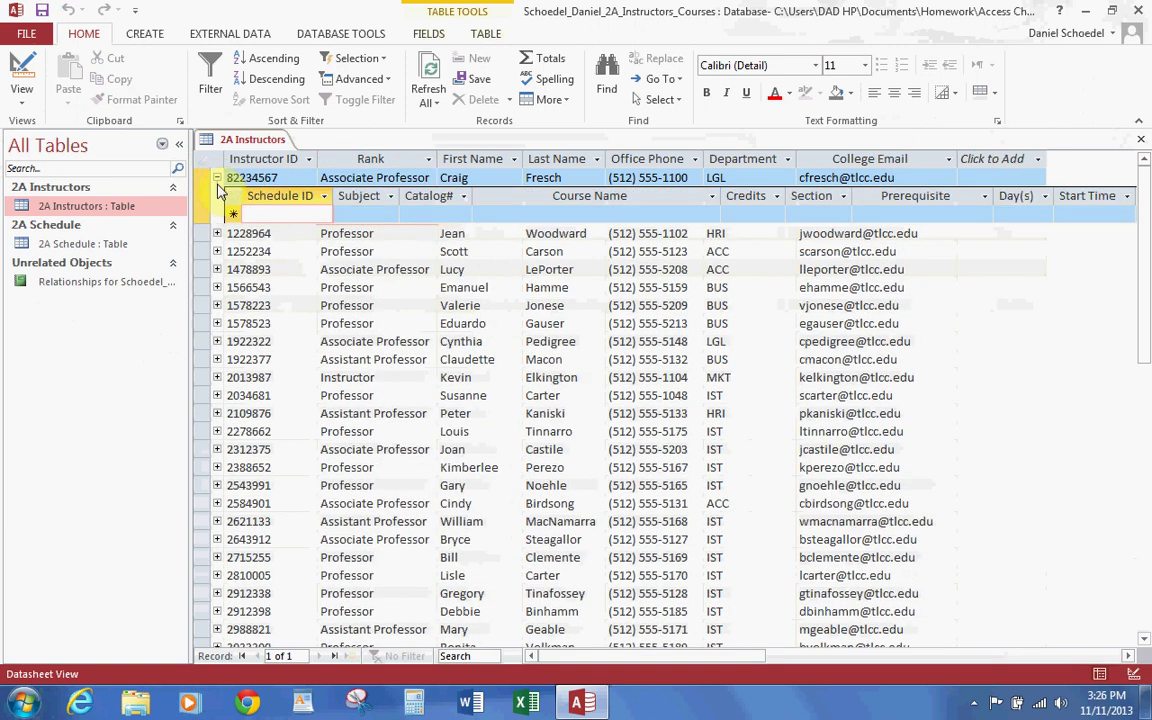
click(216, 178)
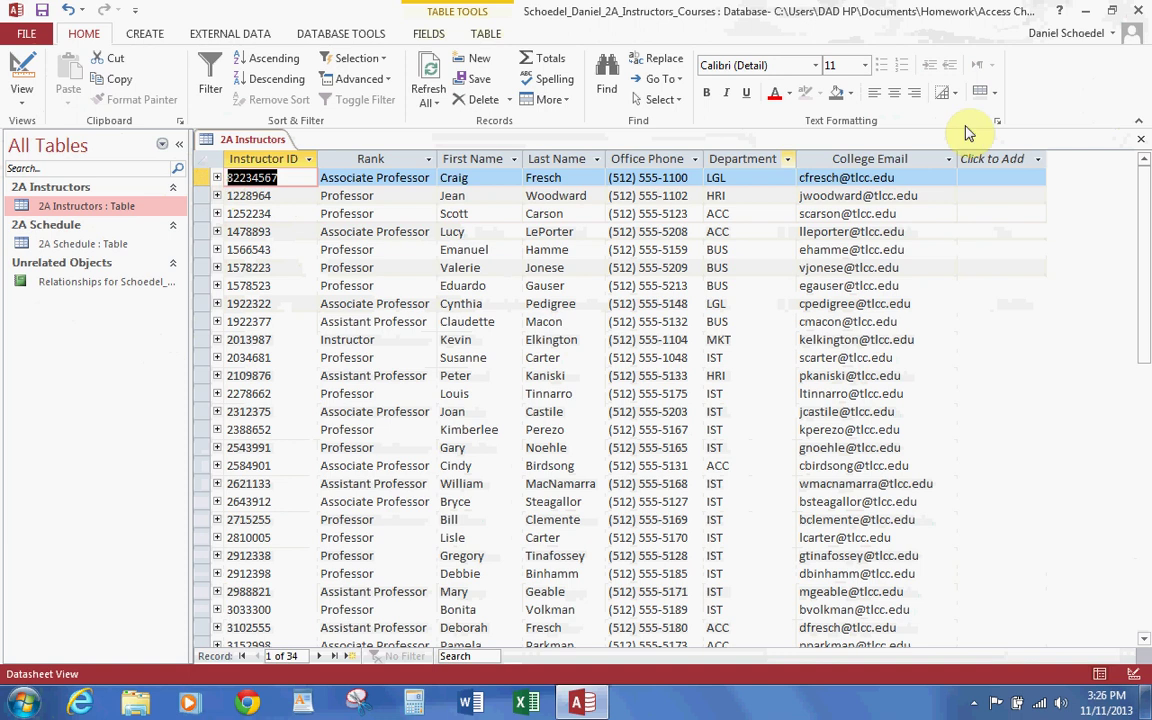
click(1144, 148)
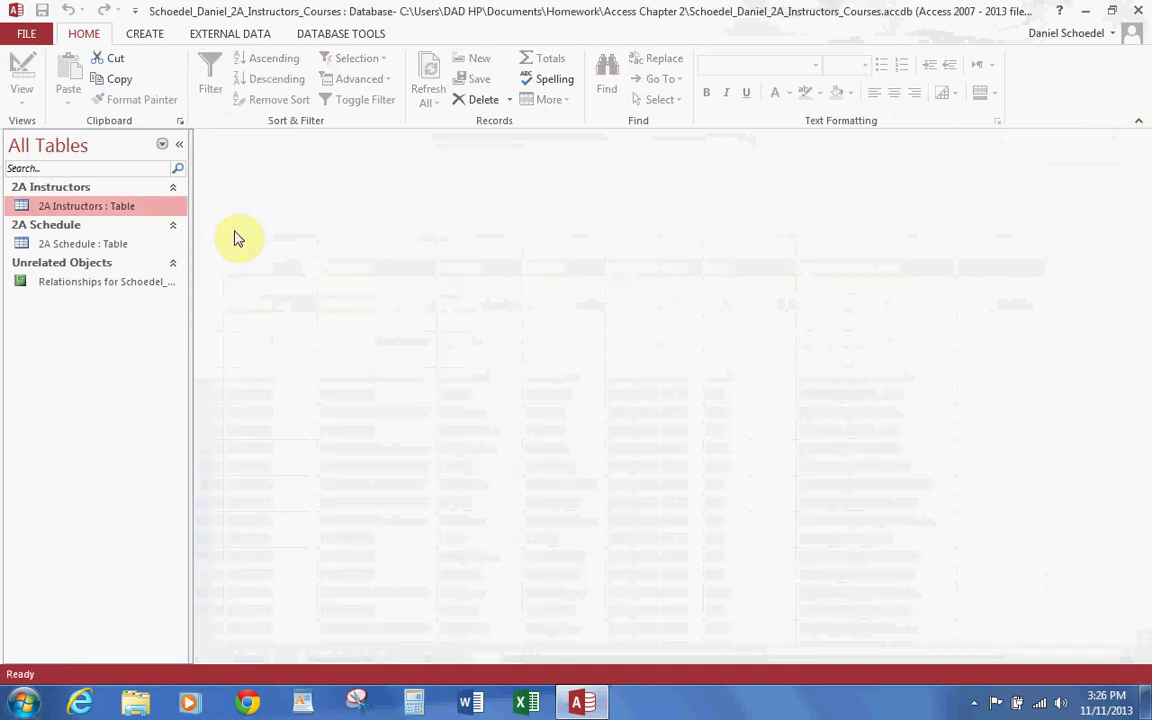
Step: Open the 2A Schedule table, check the Instructor ID of the course with Schedule ID 51113, and close the table
double_click(80, 245)
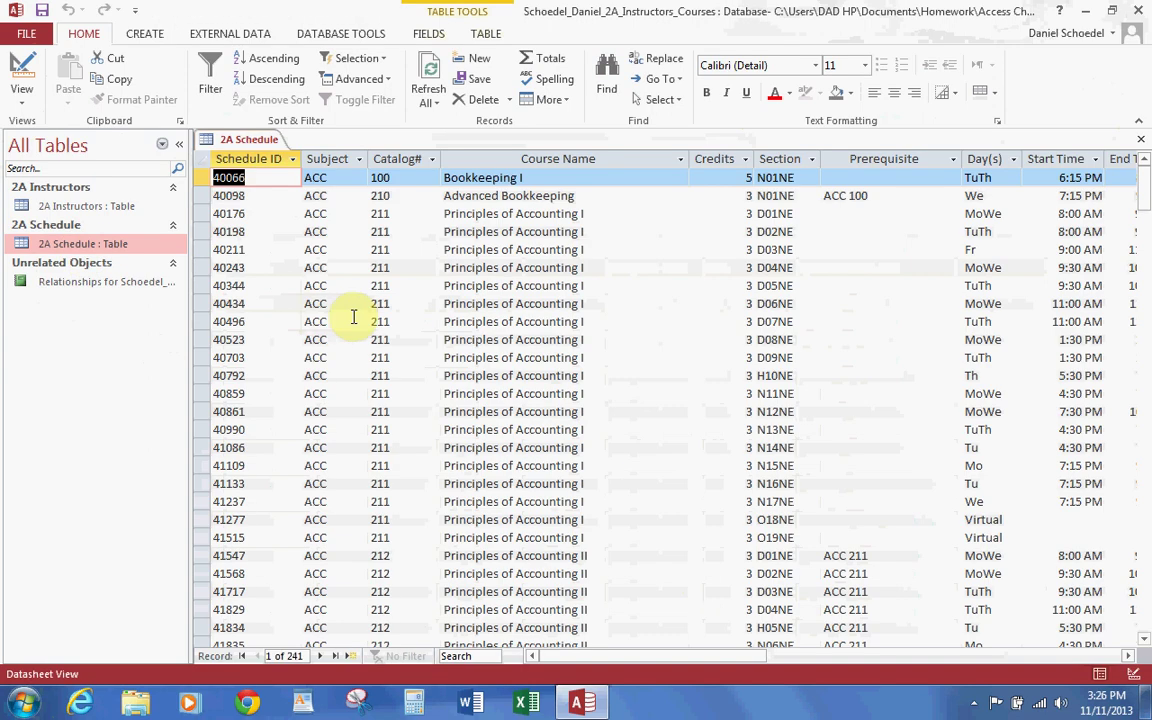
scroll(347, 380, down, 6)
scroll(297, 484, down, 20)
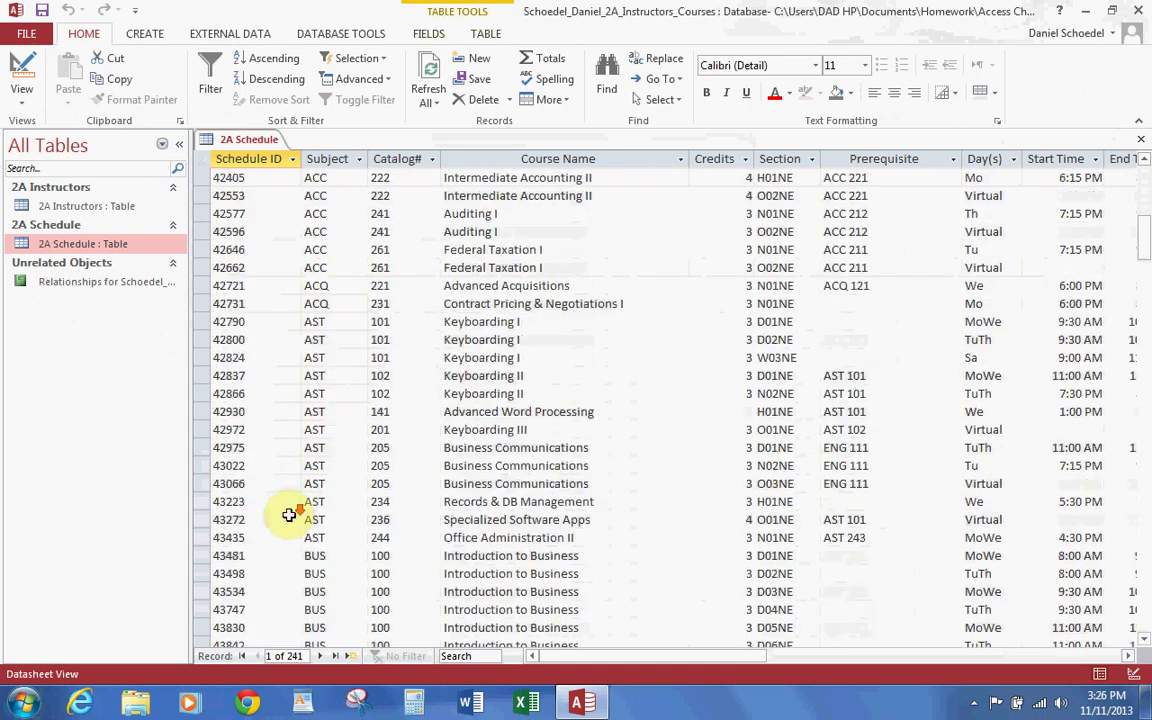
scroll(293, 516, down, 20)
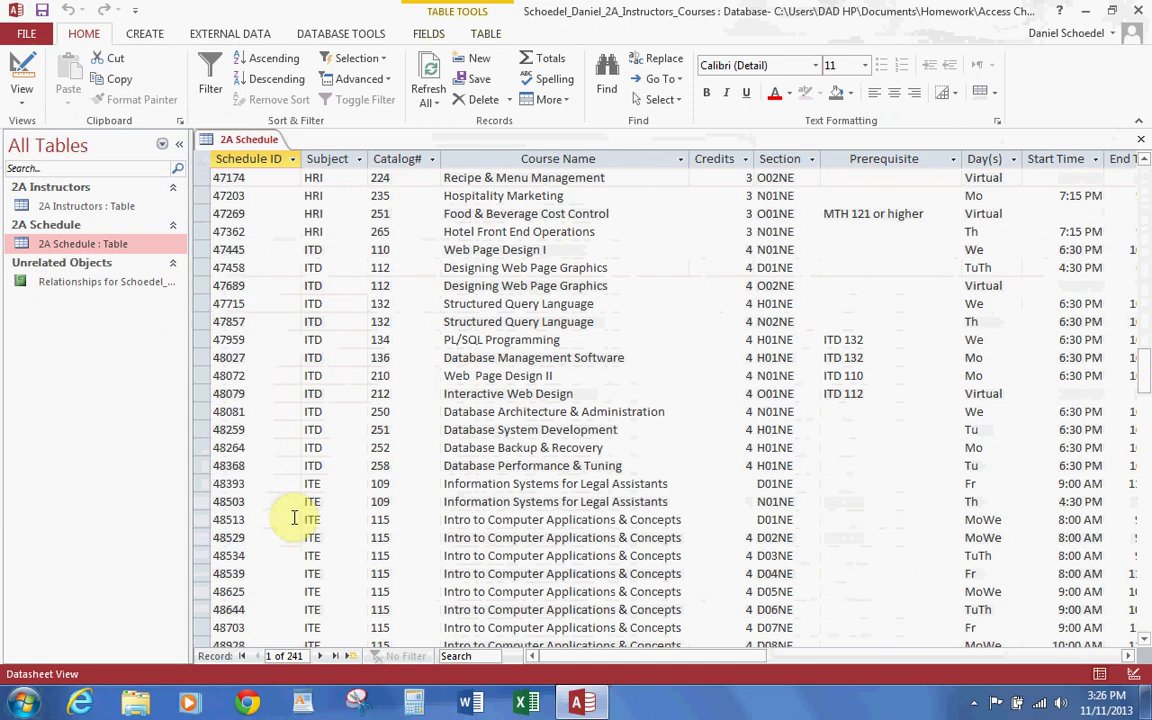
scroll(298, 525, down, 1)
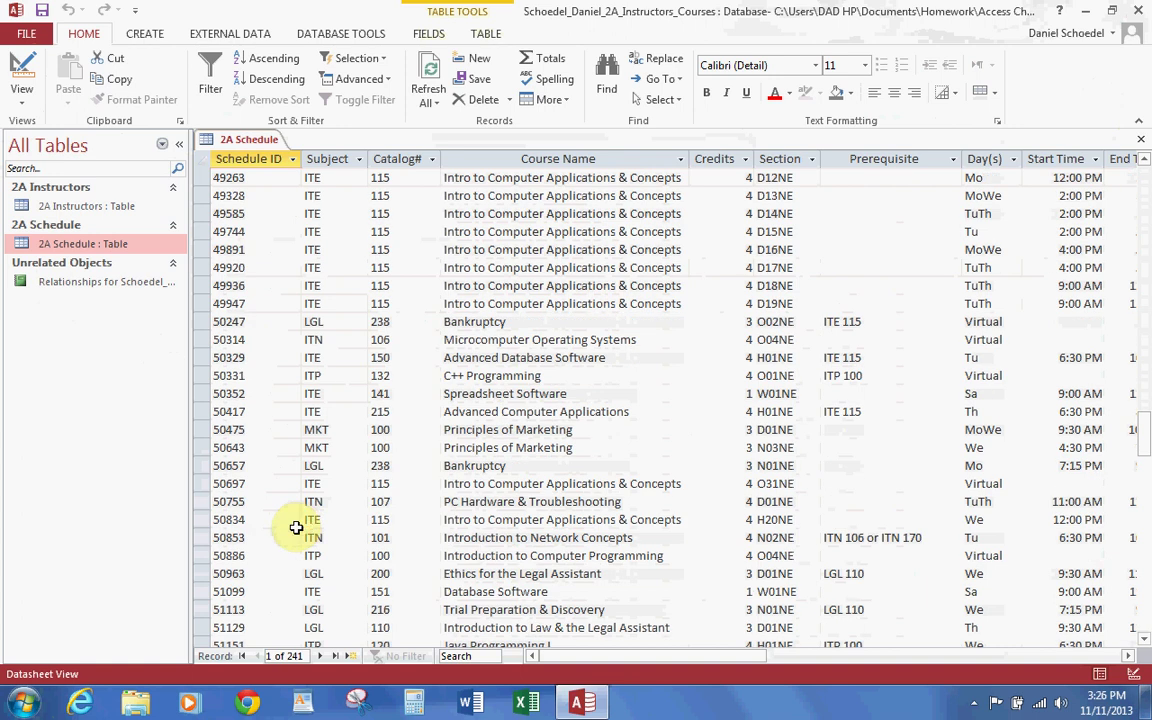
click(271, 615)
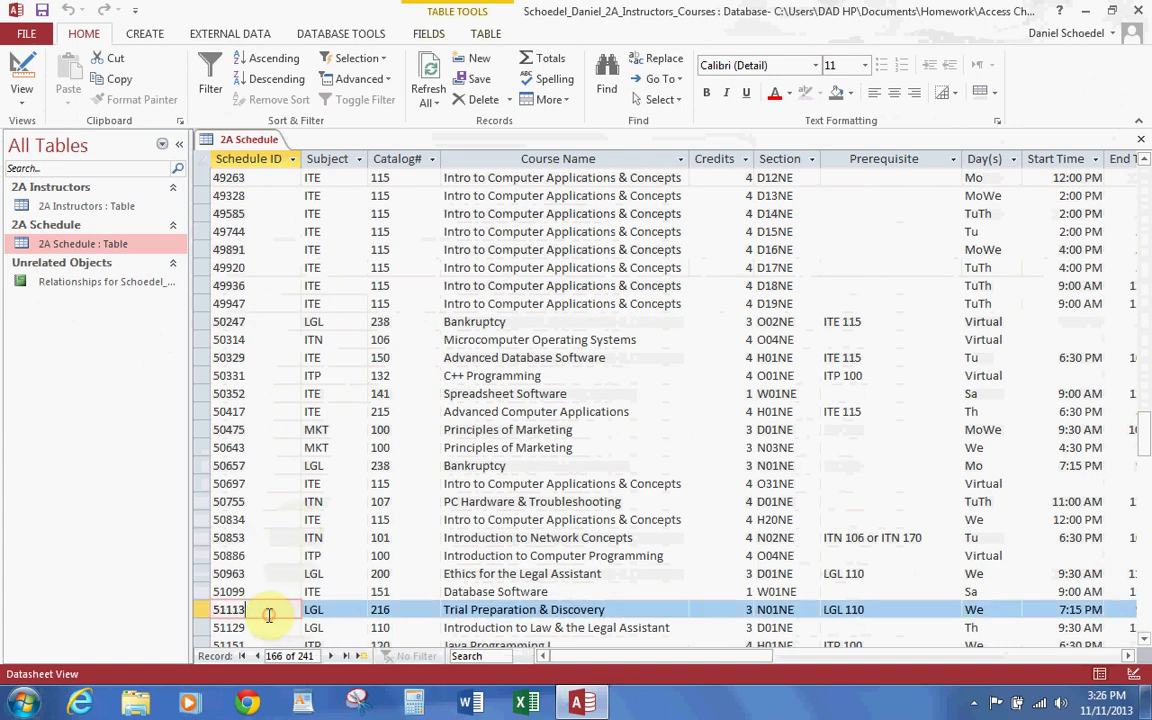
click(181, 142)
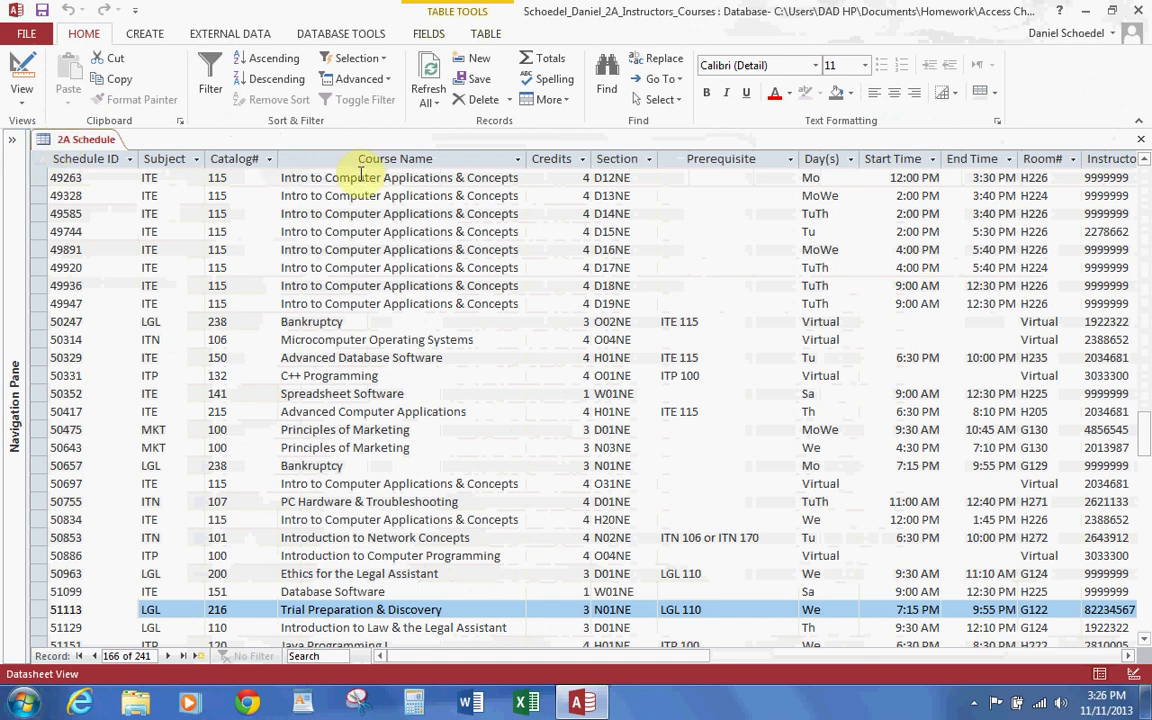
click(1143, 140)
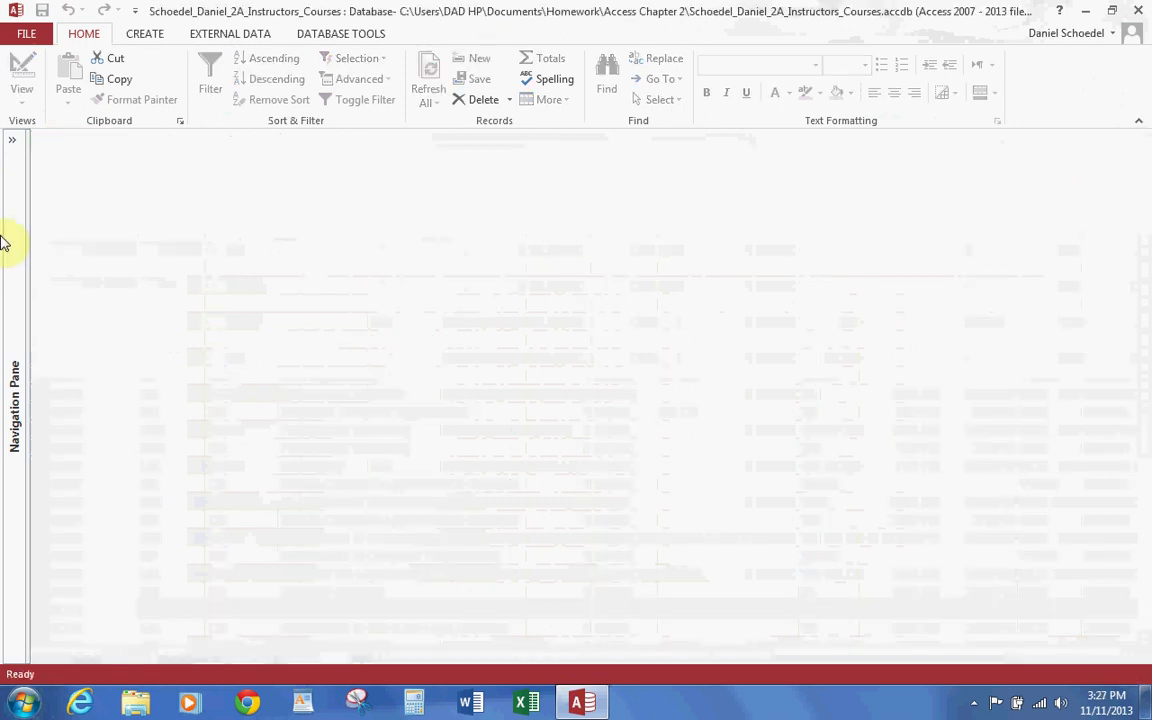
Step: Delete the first of the two AST instructor records near the end of 2A Instructors with its related records, and close the table
click(14, 141)
double_click(72, 206)
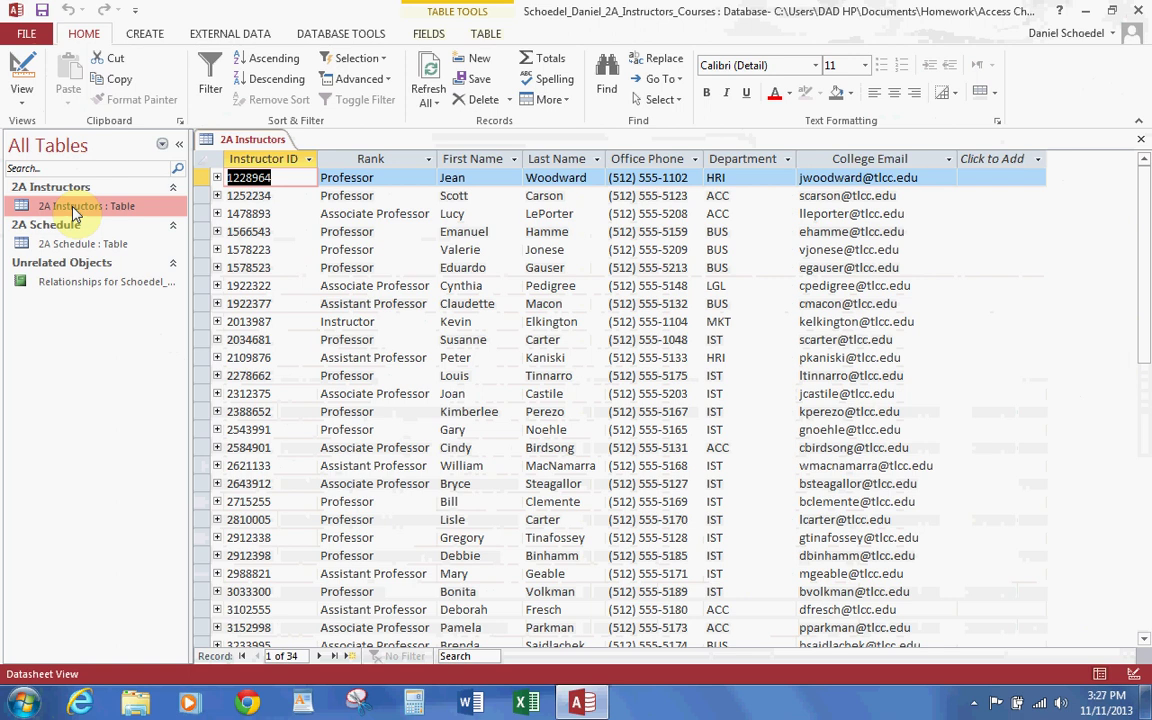
scroll(283, 402, down, 4)
scroll(283, 402, down, 1)
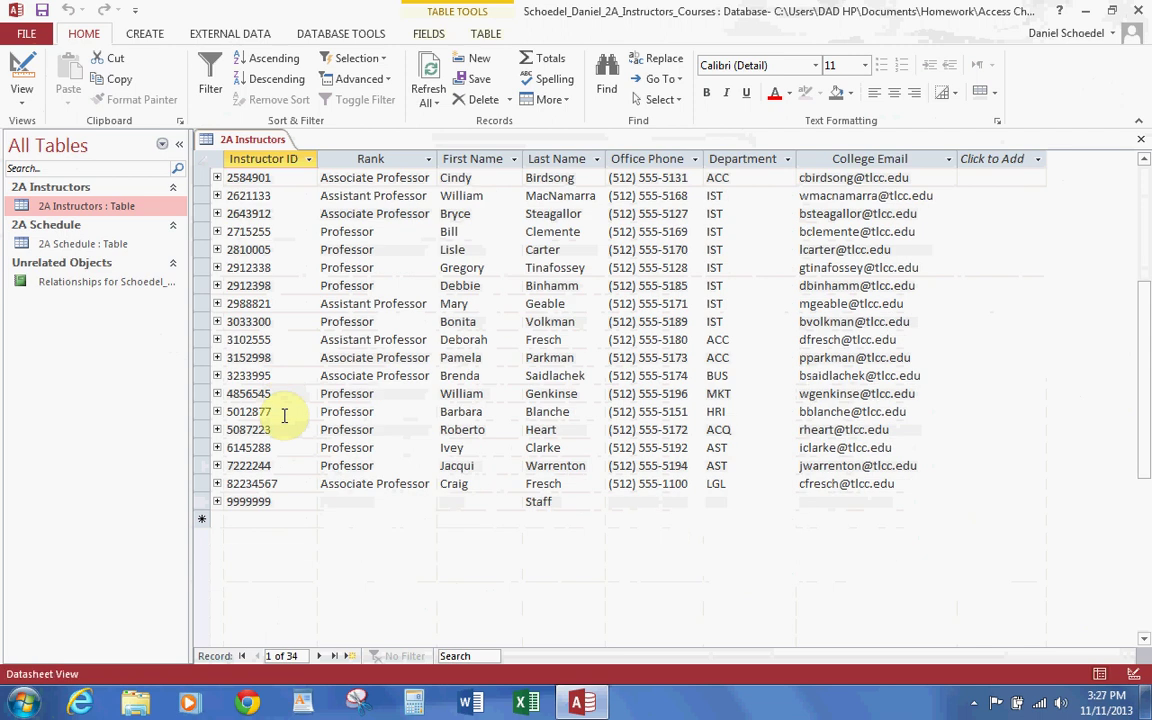
click(199, 447)
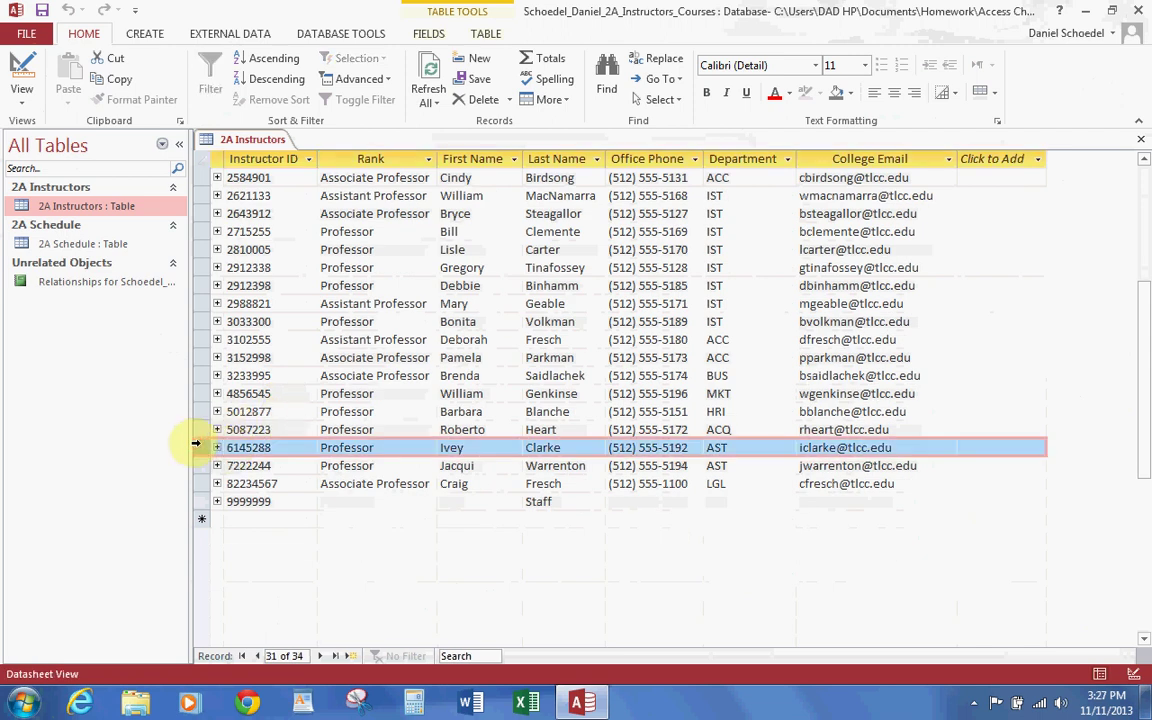
click(509, 100)
click(530, 146)
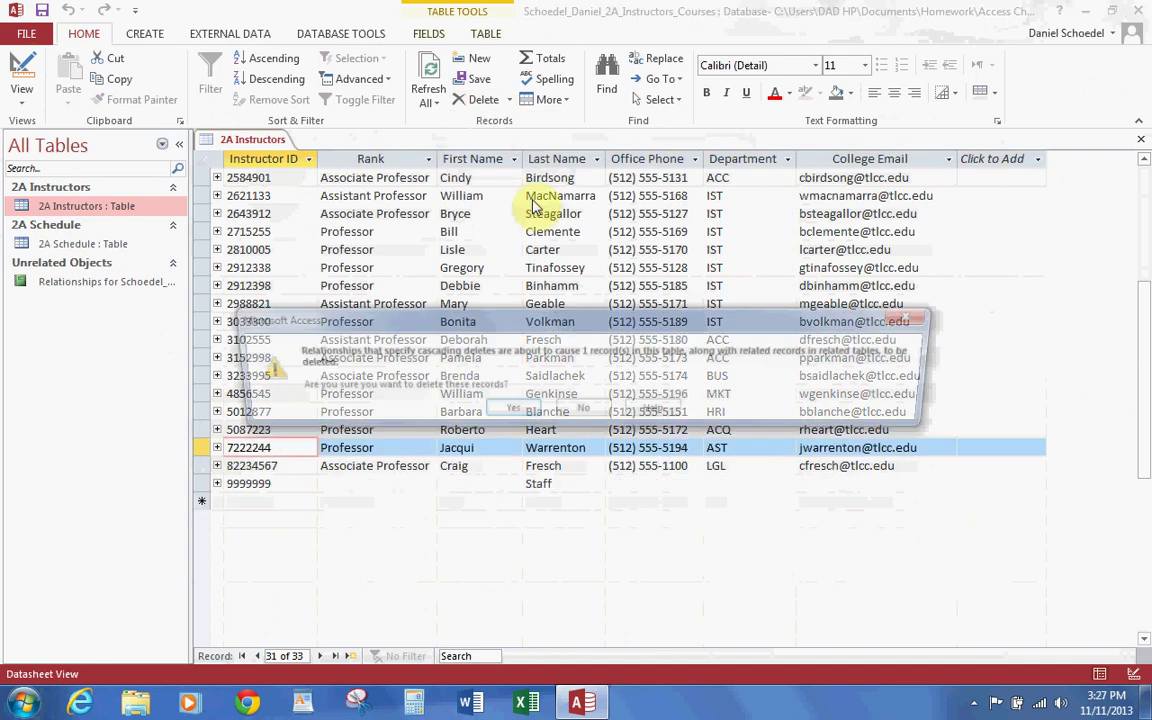
click(509, 414)
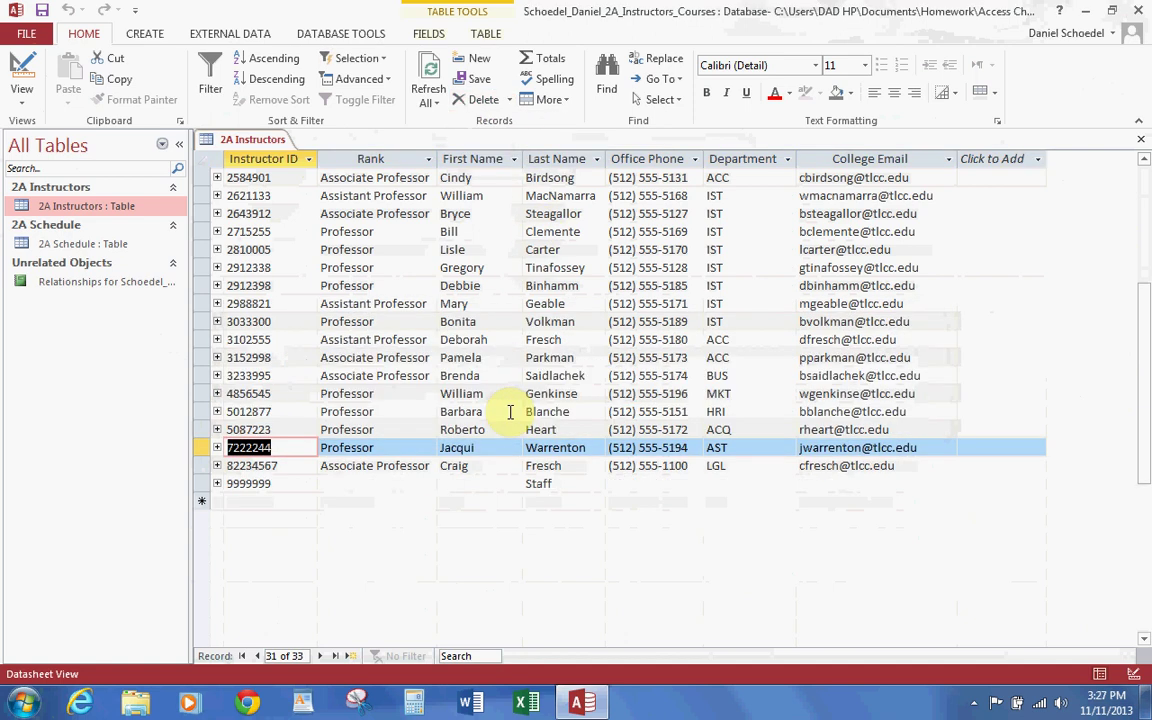
click(1141, 139)
Step: Open the 2A Schedule table, look through the AST courses for the effect of the cascade delete, and close the table
click(58, 248)
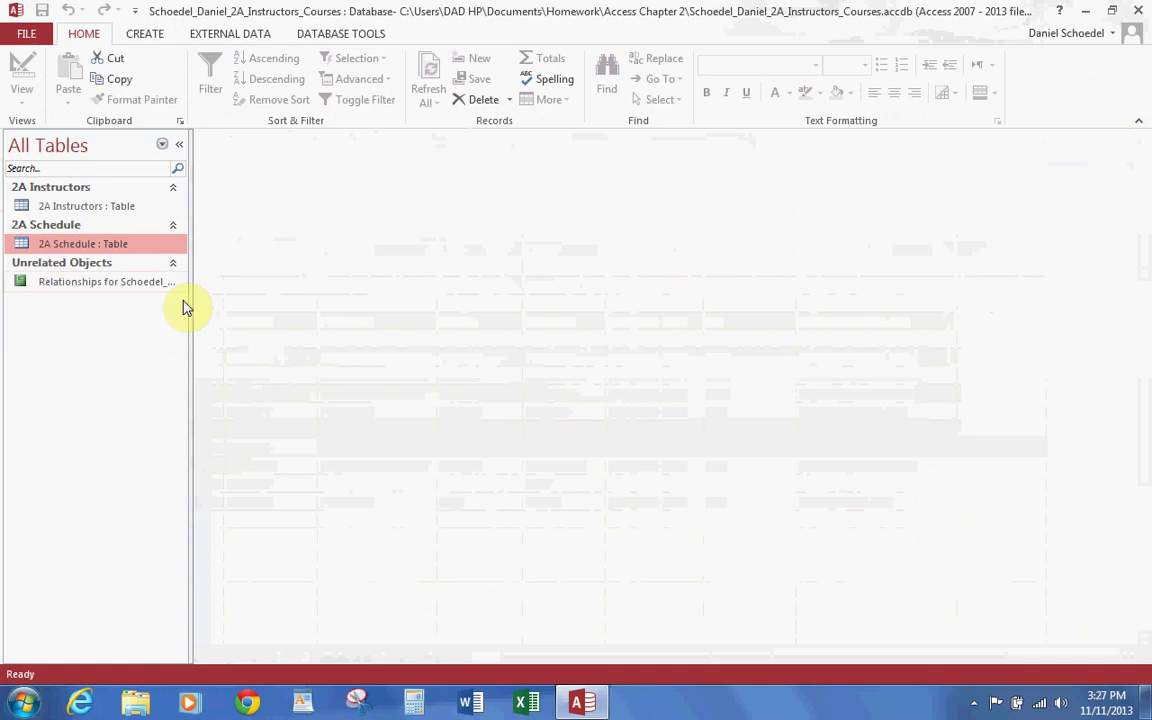
click(61, 247)
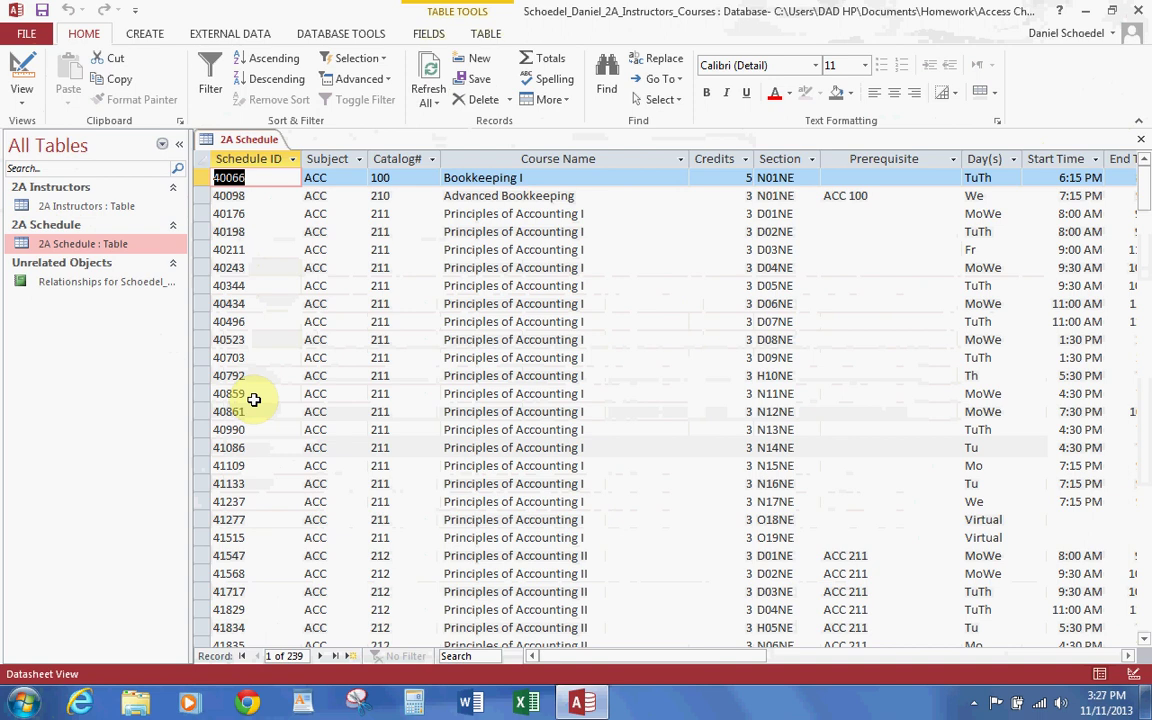
scroll(254, 400, down, 7)
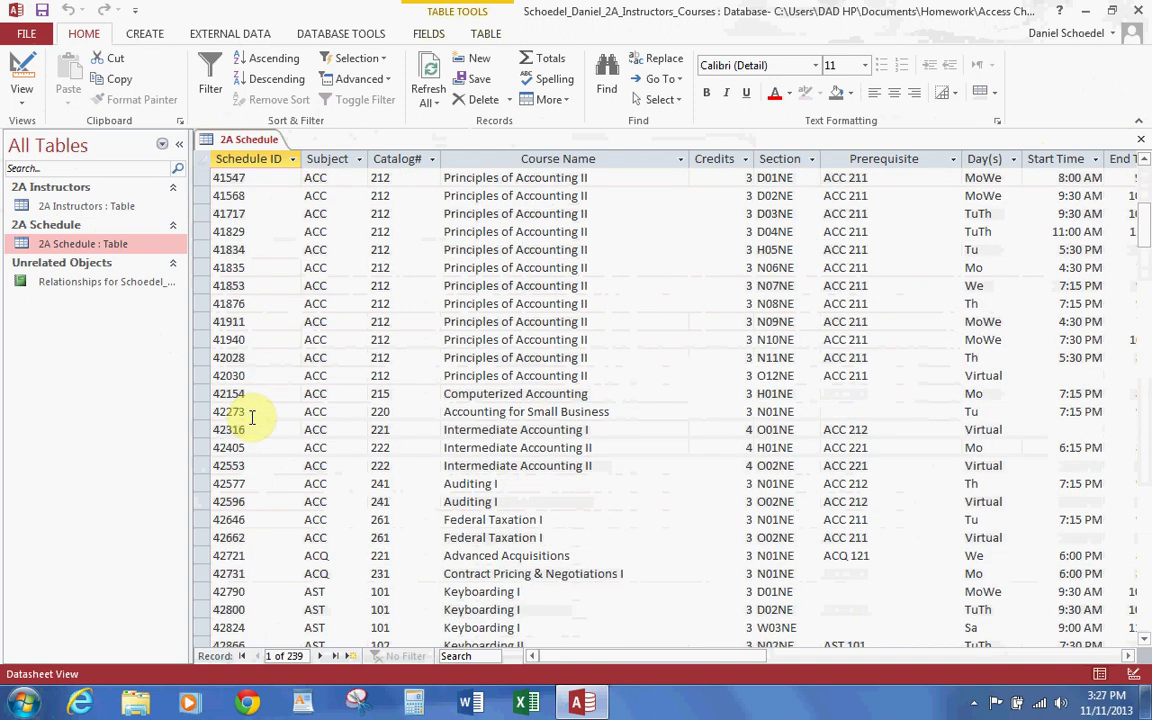
scroll(252, 418, down, 3)
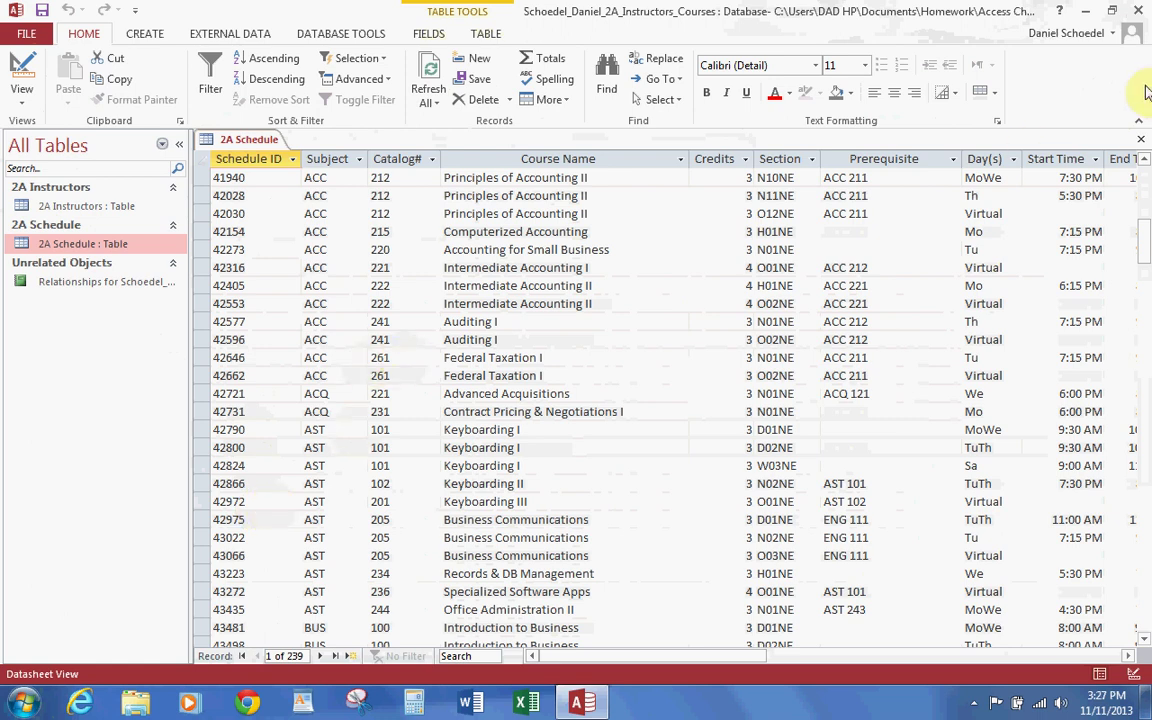
click(1140, 139)
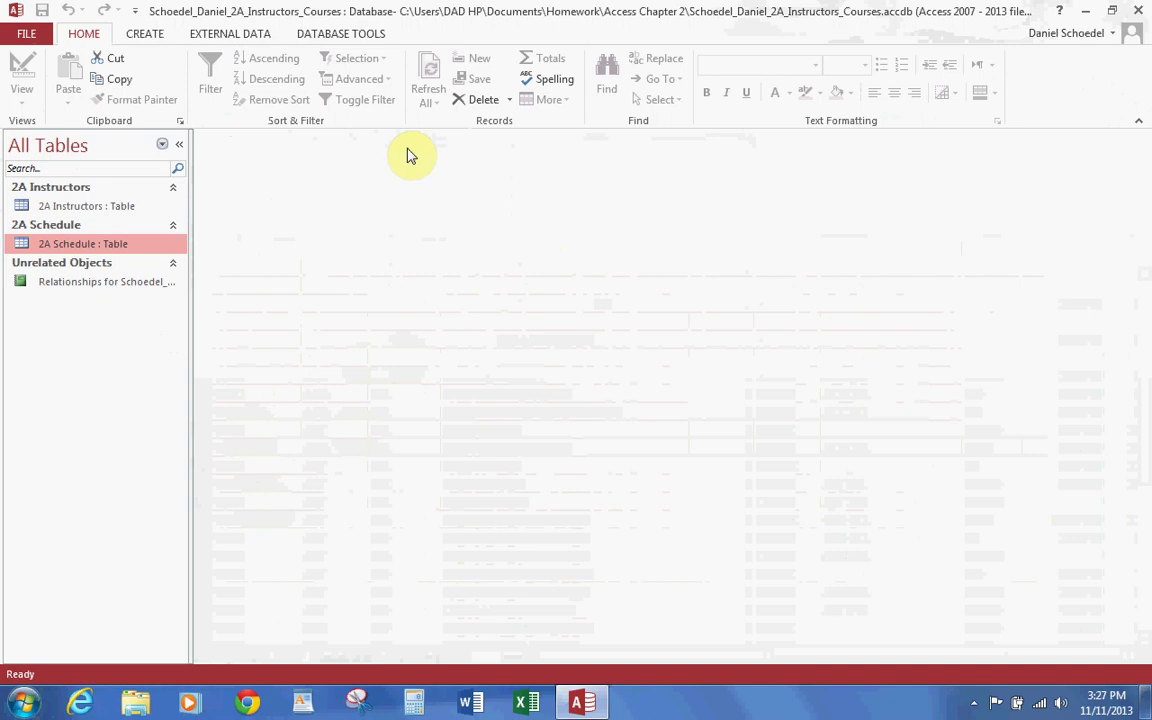
click(973, 707)
right_click(975, 617)
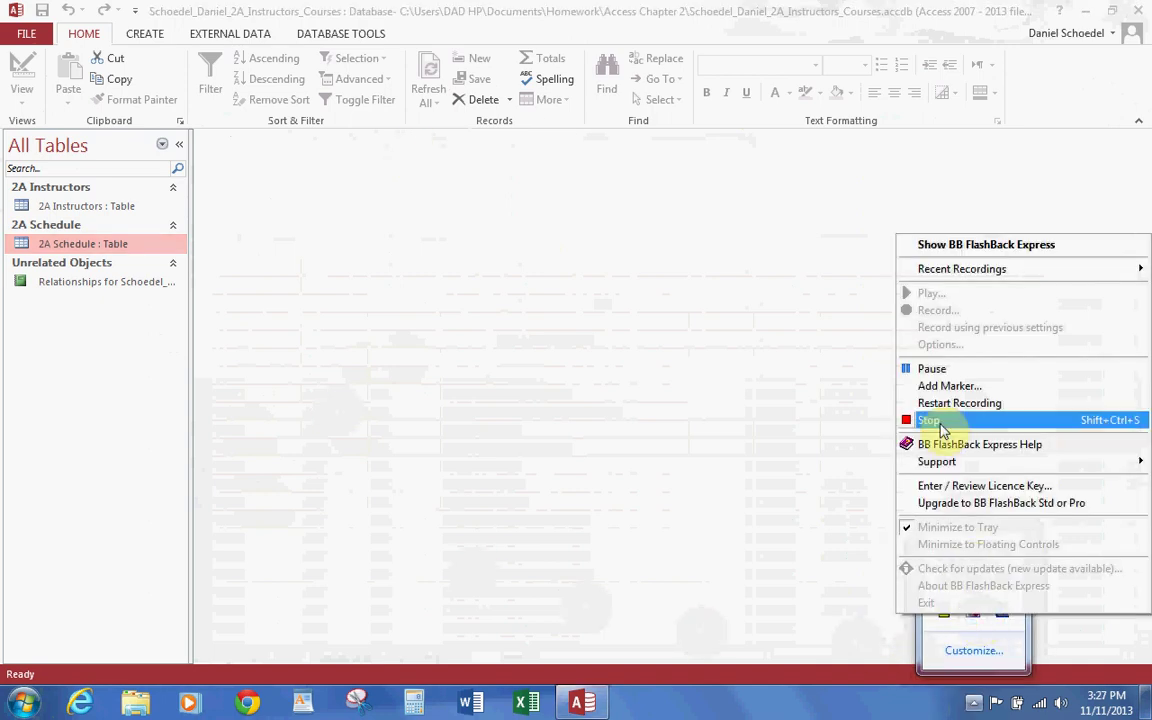
click(940, 372)
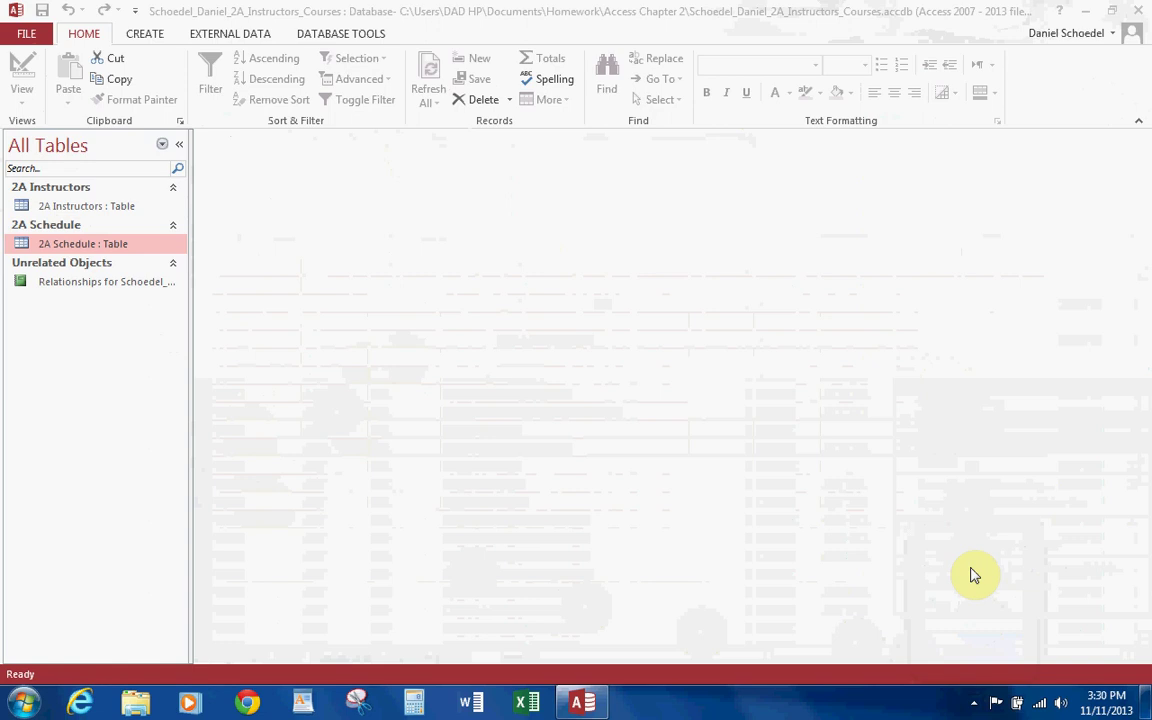
Step: Open the 2A Instructors table and collapse the Navigation Pane
click(84, 211)
double_click(84, 211)
click(182, 146)
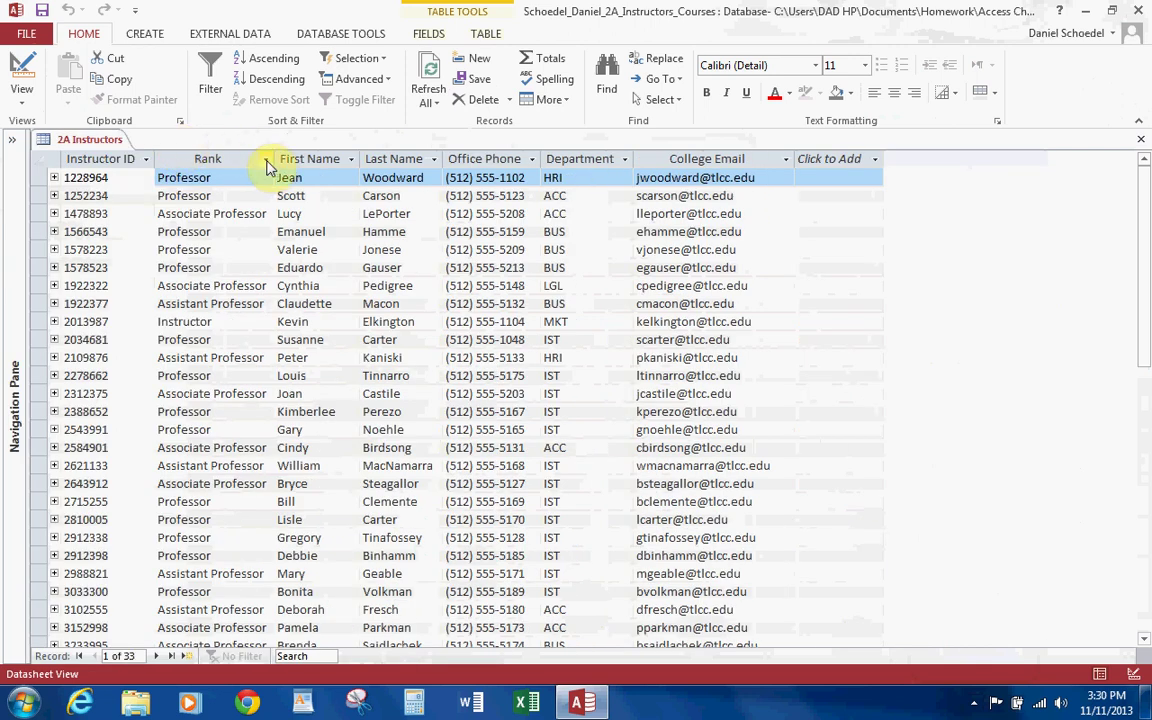
Step: Sort the 2A Instructors records by Department from A to Z, and remove that sort
click(625, 160)
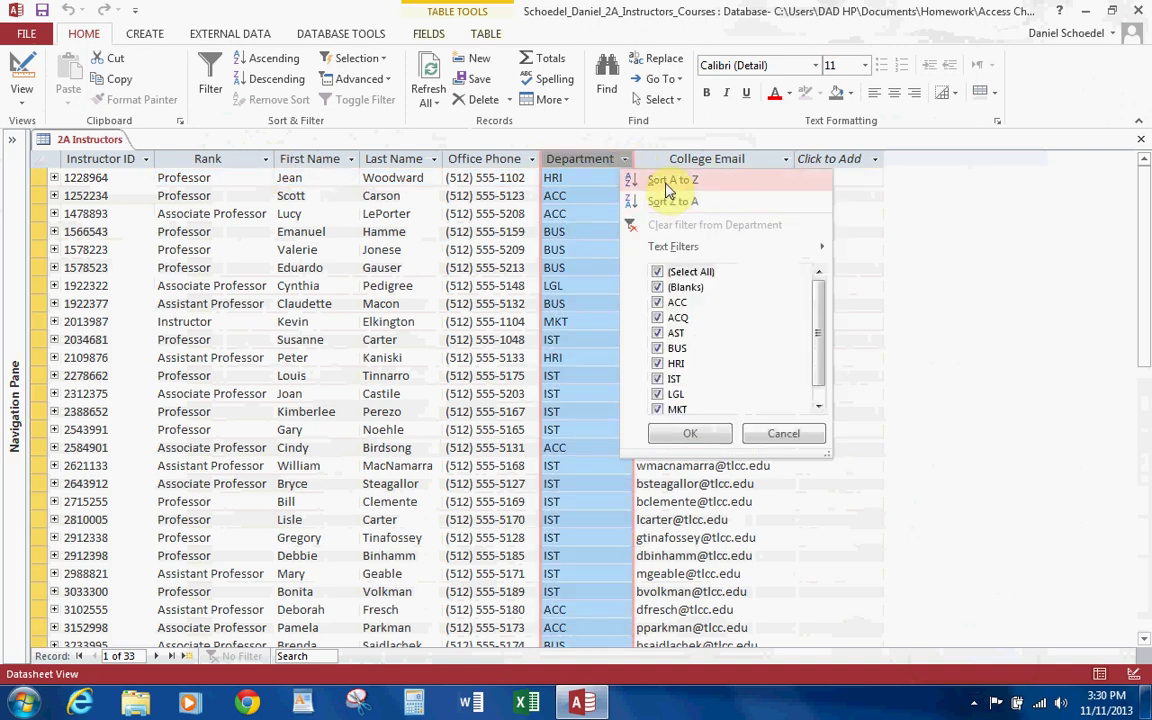
click(667, 181)
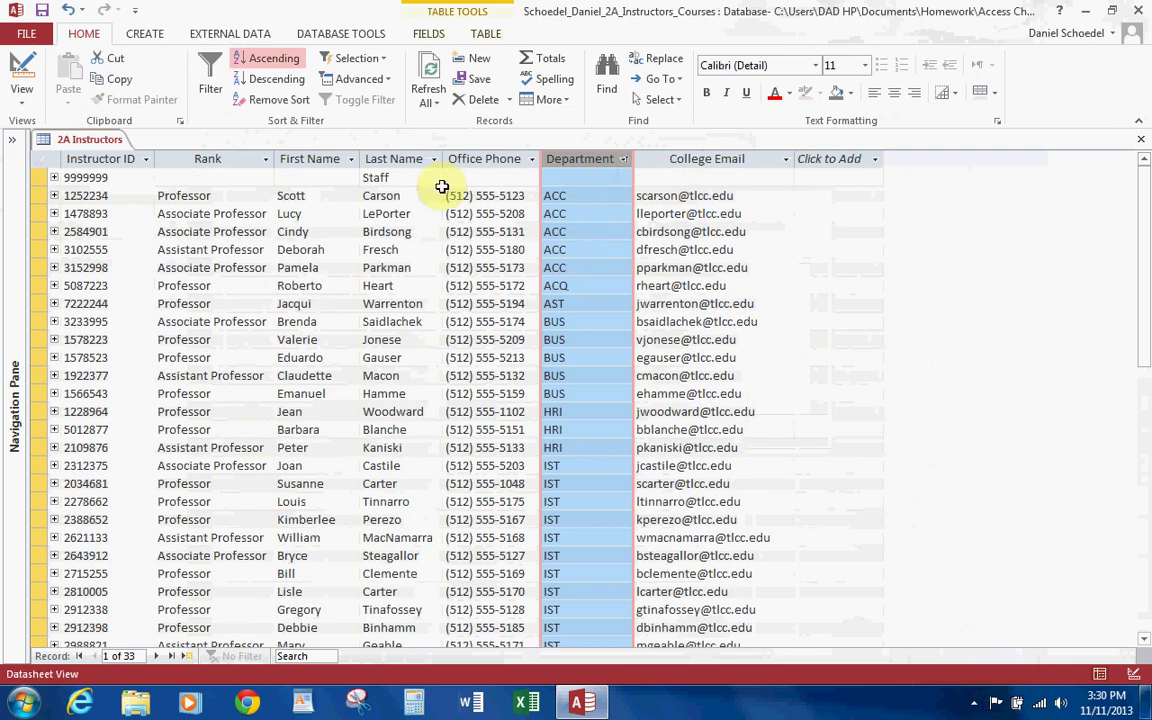
click(288, 104)
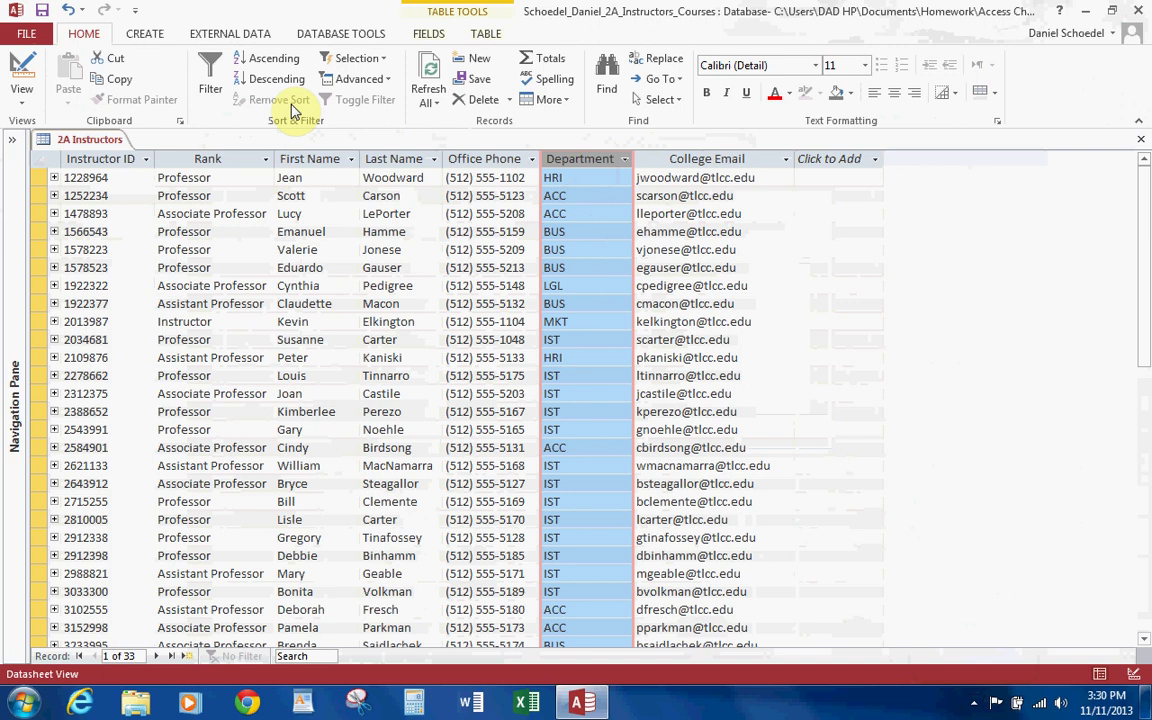
Step: Sort the 2A Instructors records by Last Name ascending and by Department from Z to A, and remove the sorts
click(432, 161)
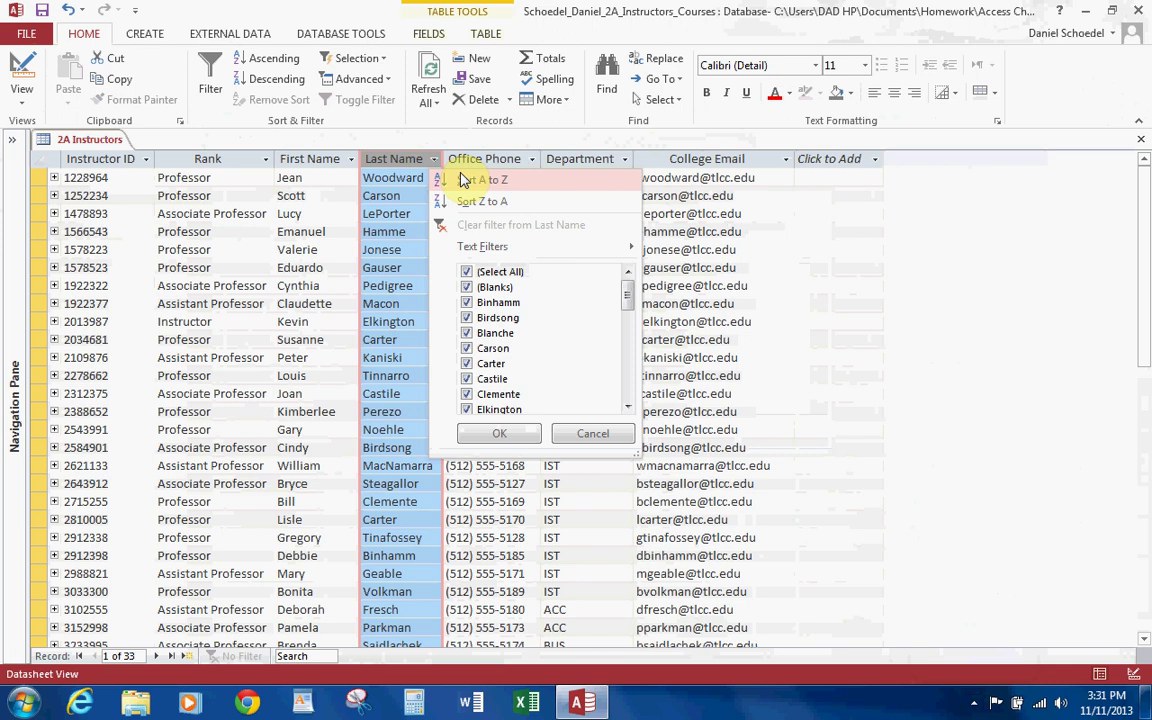
click(208, 92)
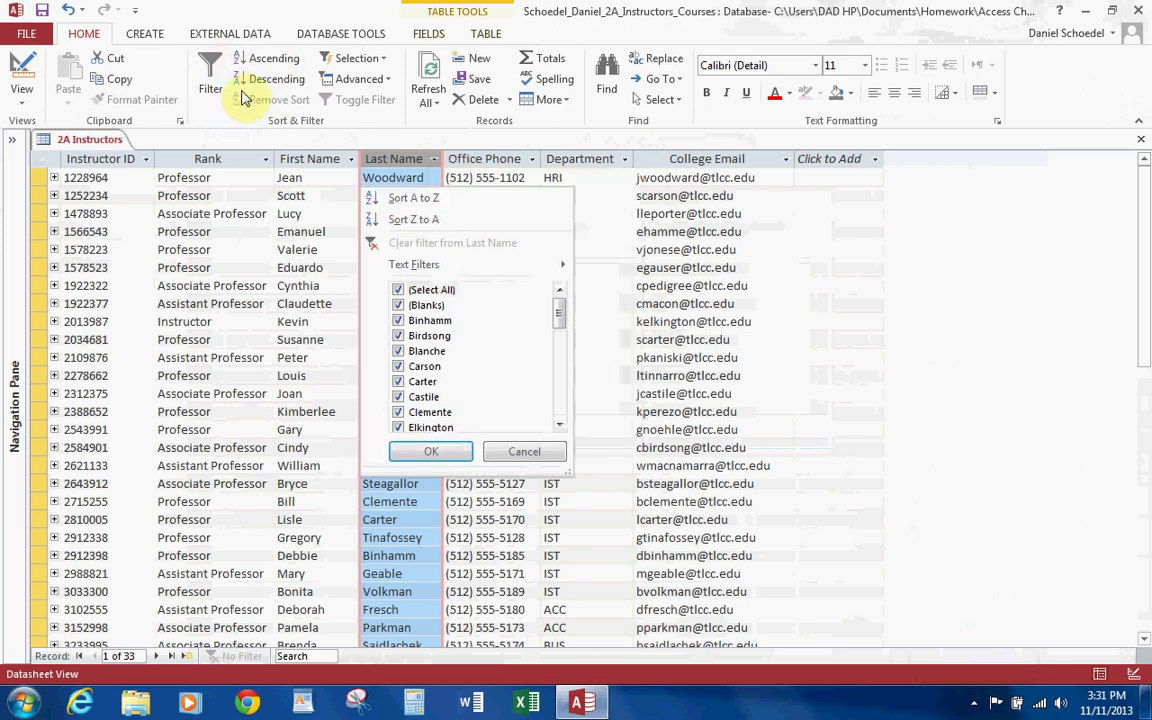
click(265, 58)
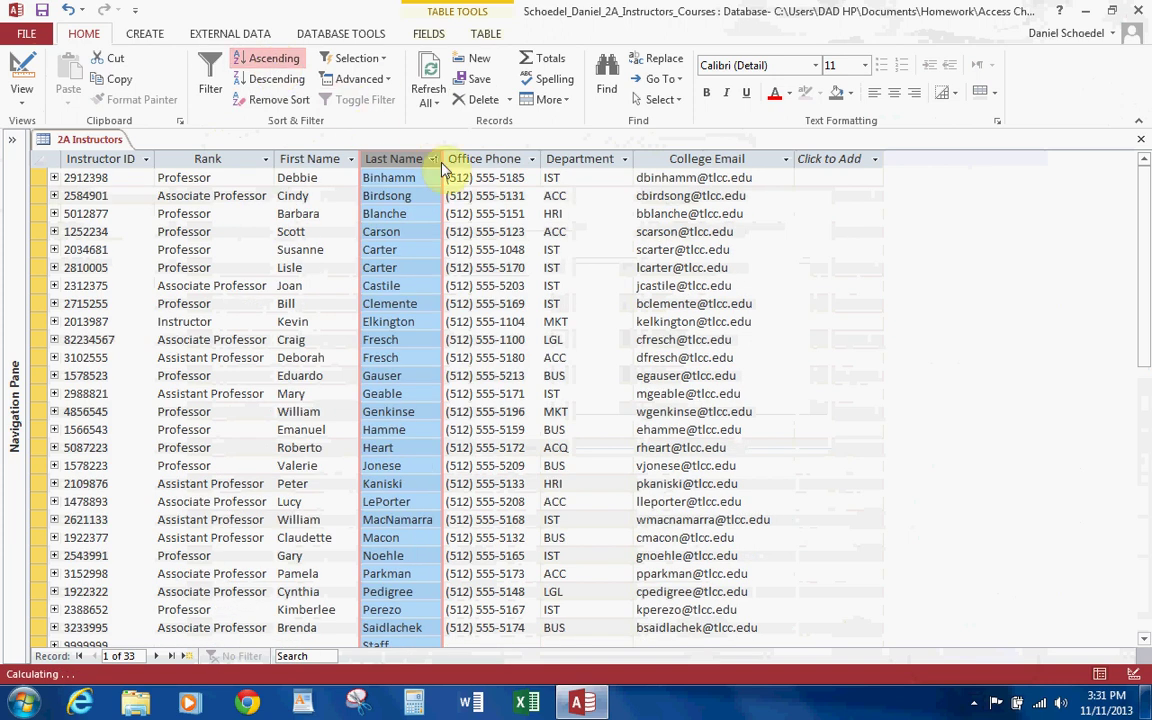
click(628, 161)
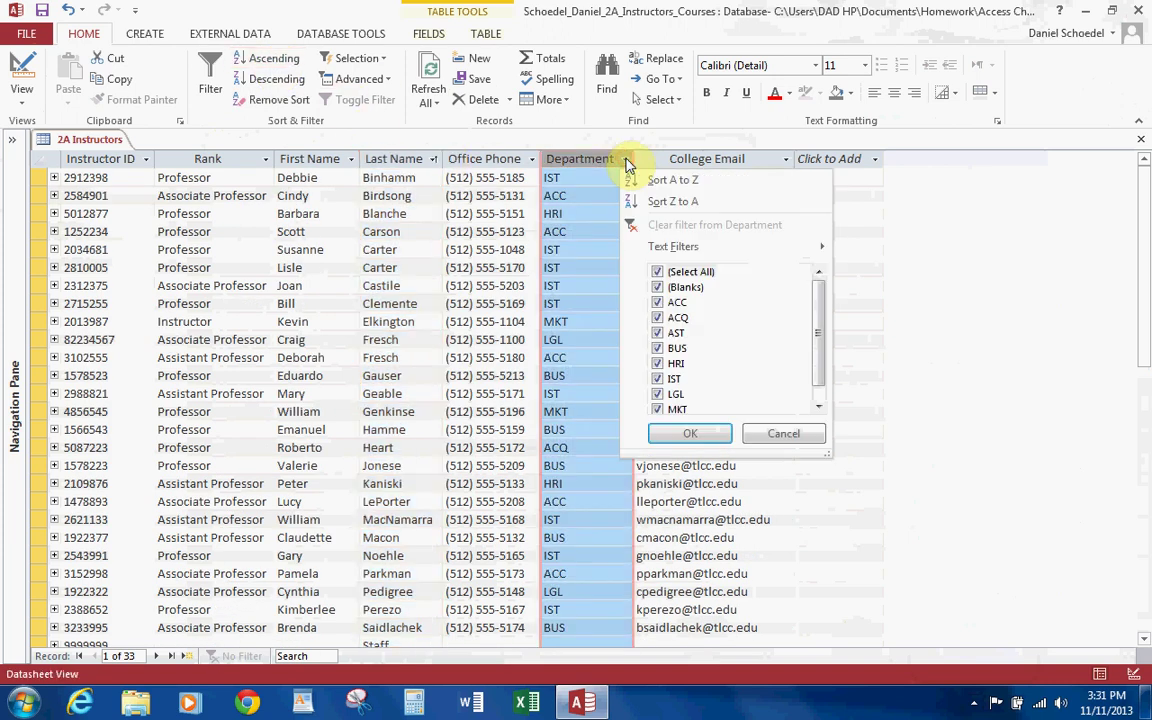
click(673, 201)
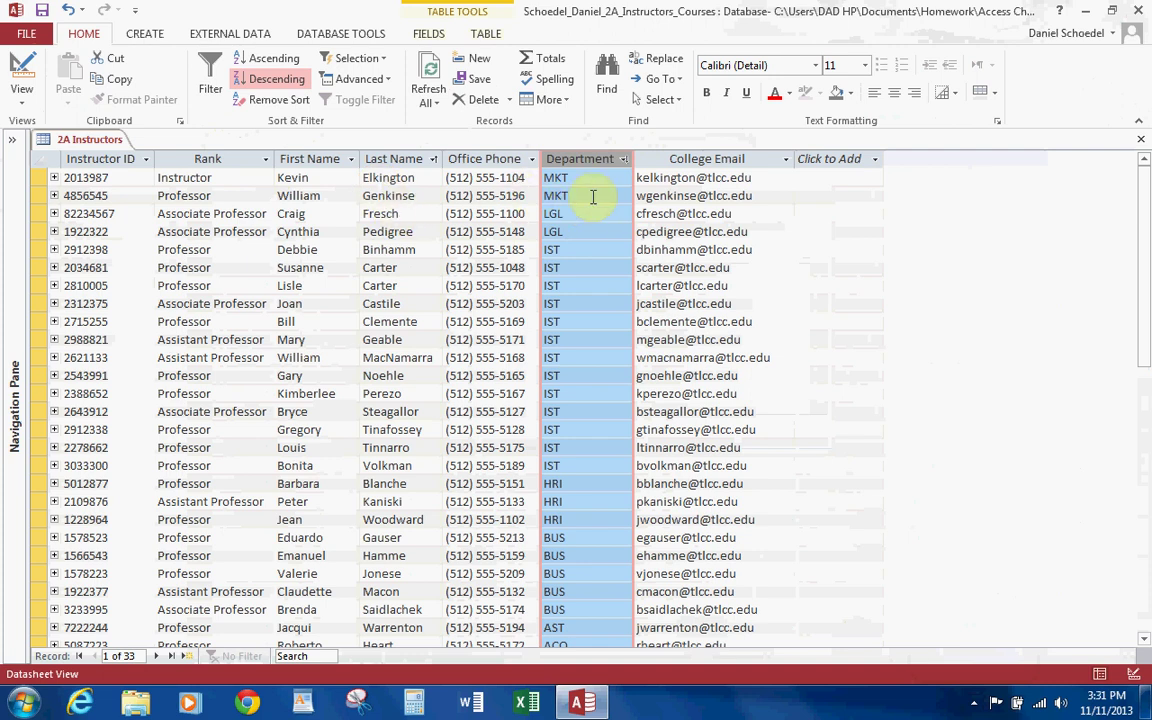
click(296, 101)
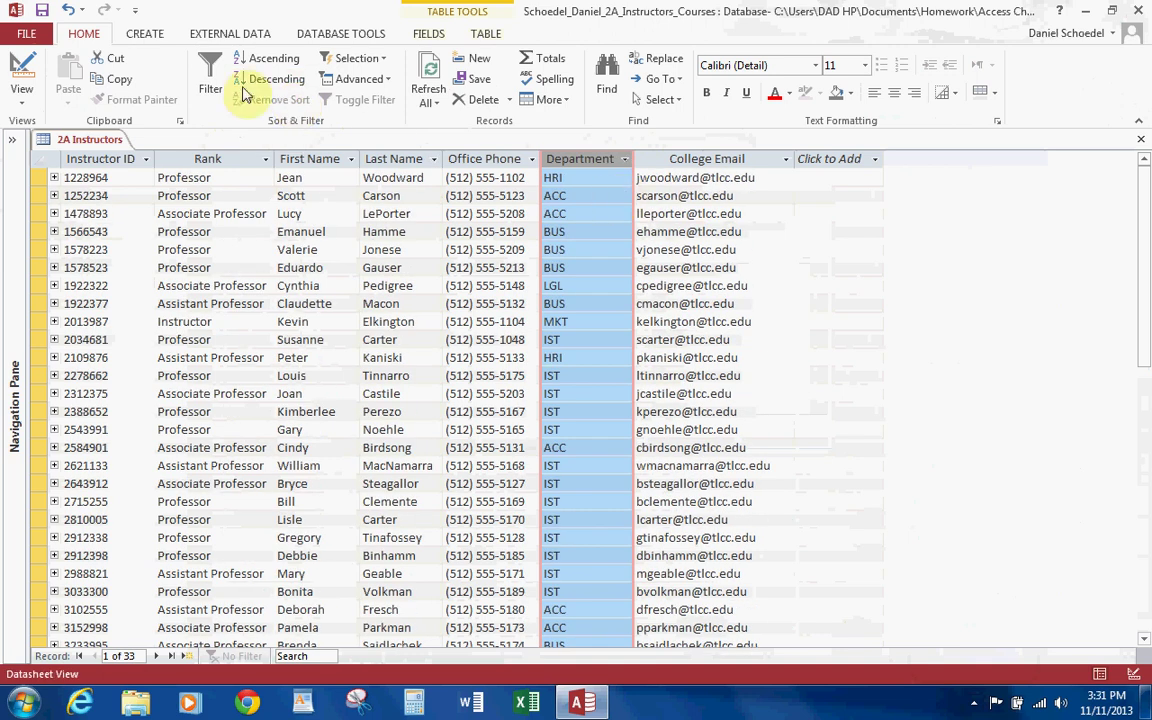
Step: Preview the 2A Instructors table for printing in landscape orientation, and close the preview
click(27, 34)
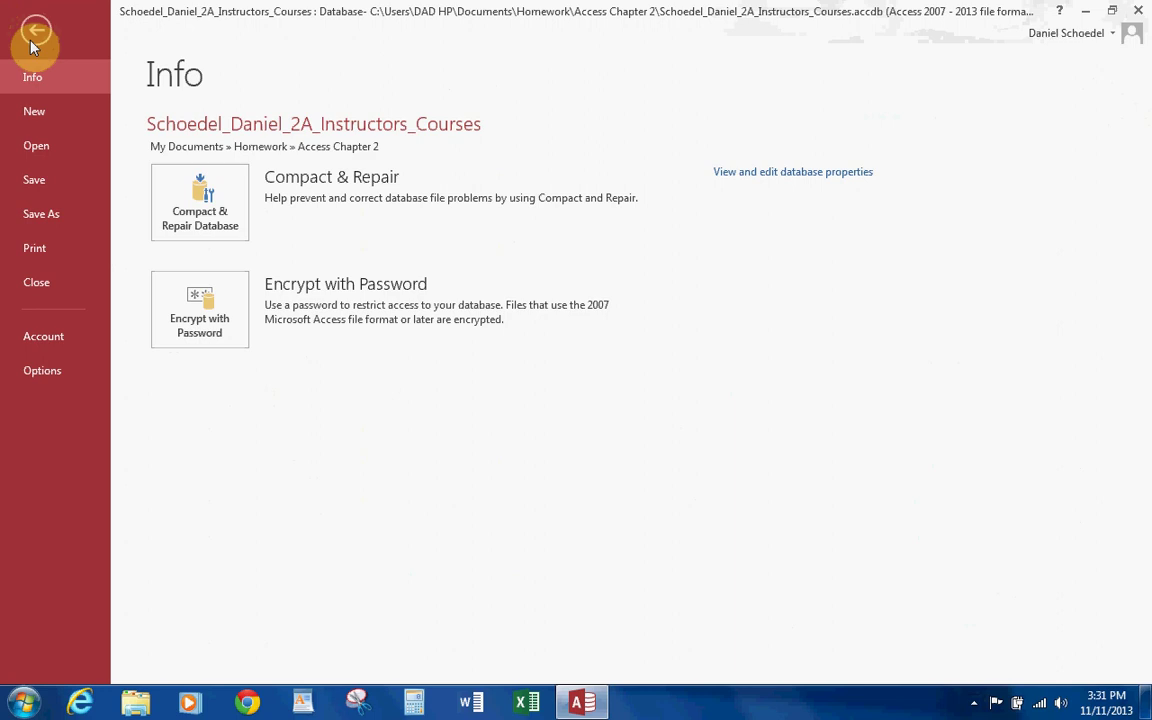
click(40, 246)
click(263, 294)
click(298, 80)
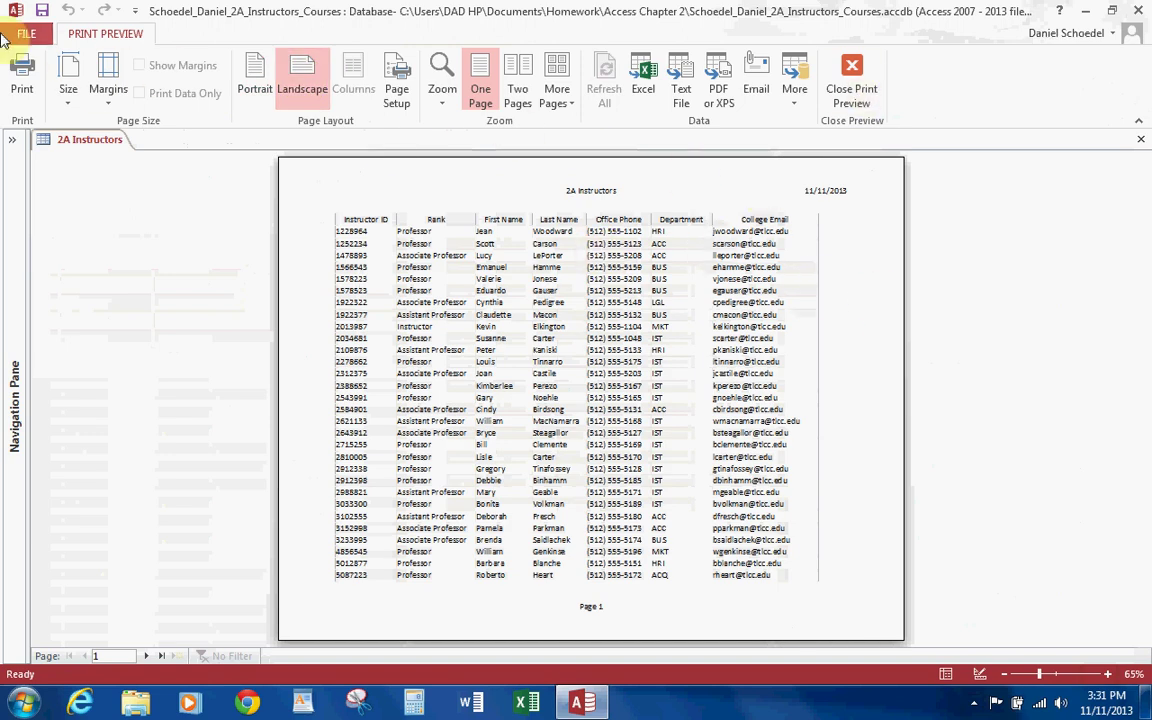
click(852, 82)
click(974, 702)
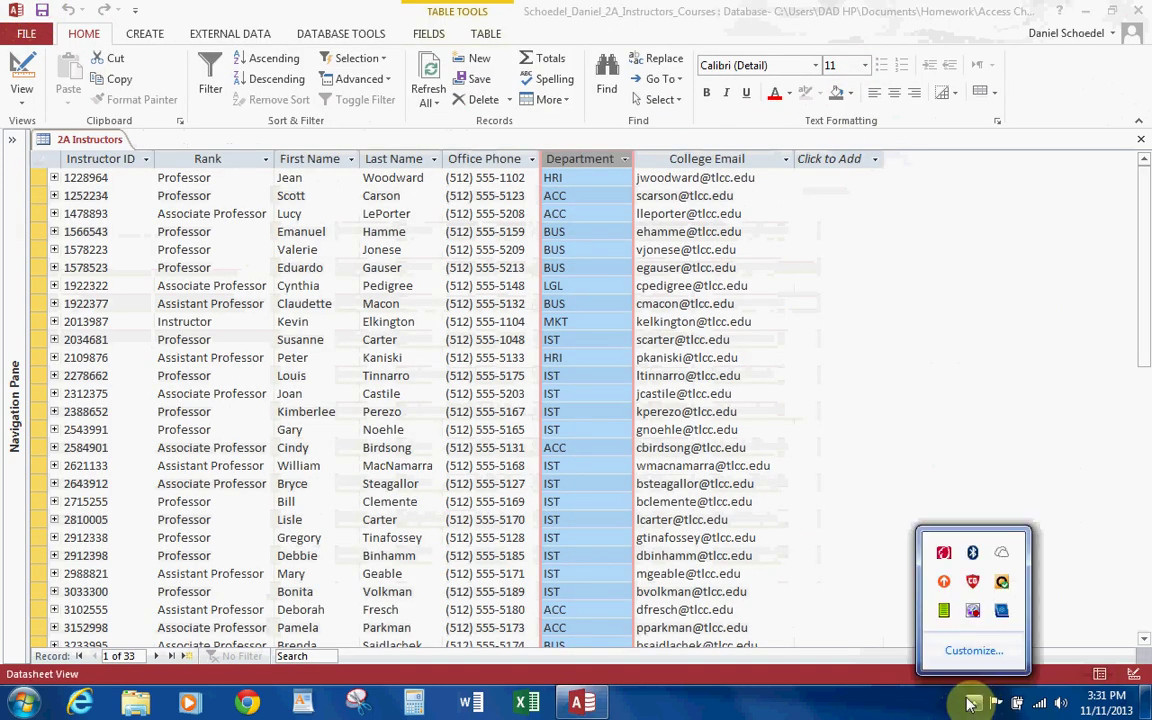
click(997, 394)
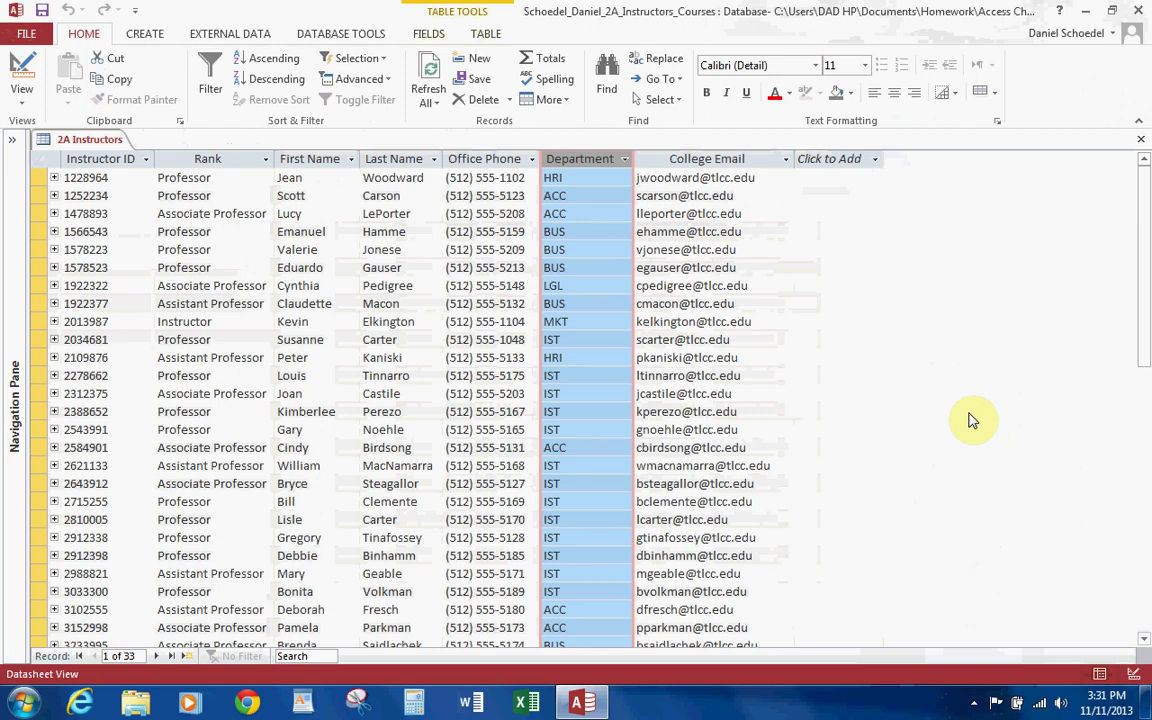
Step: Close the 2A Instructors table and start a new query design based on it, with its field list enlarged to show every field
click(1141, 139)
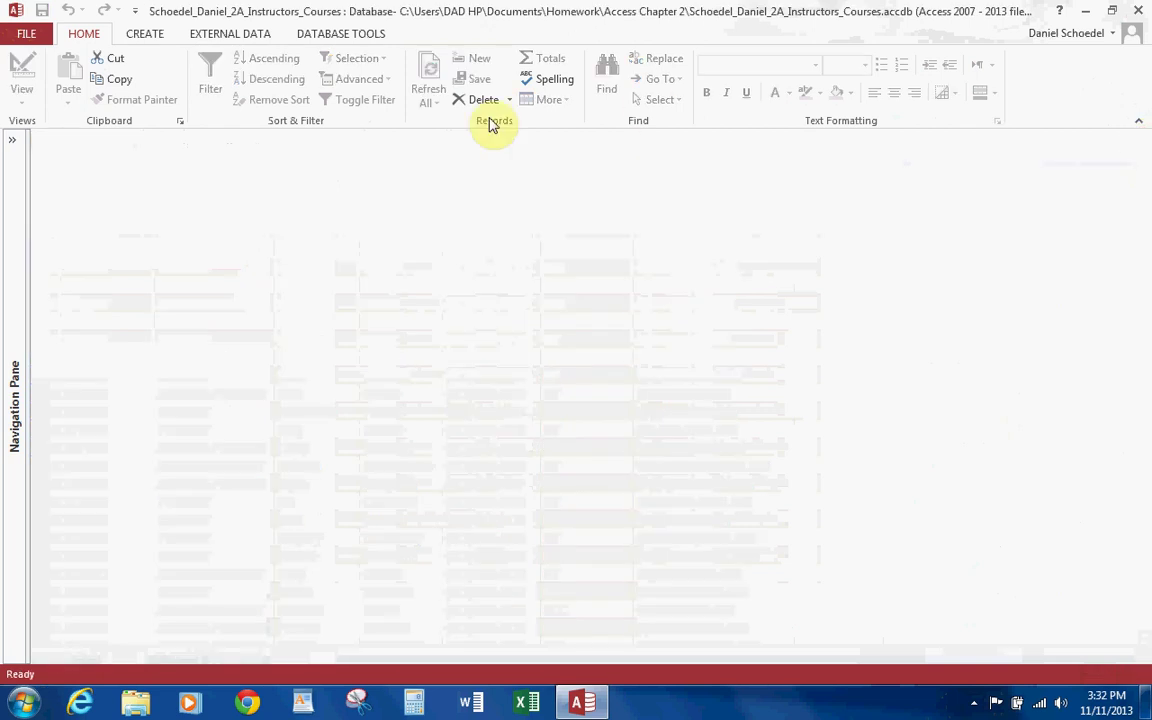
click(146, 35)
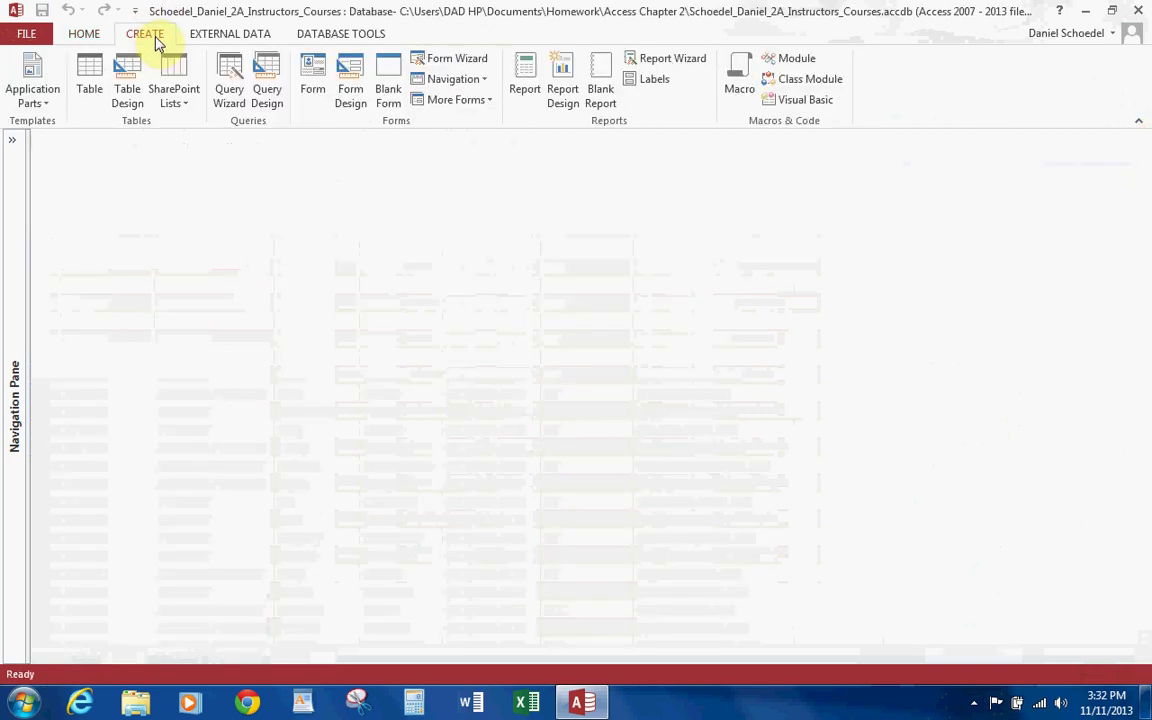
click(267, 85)
drag(506, 405, 550, 164)
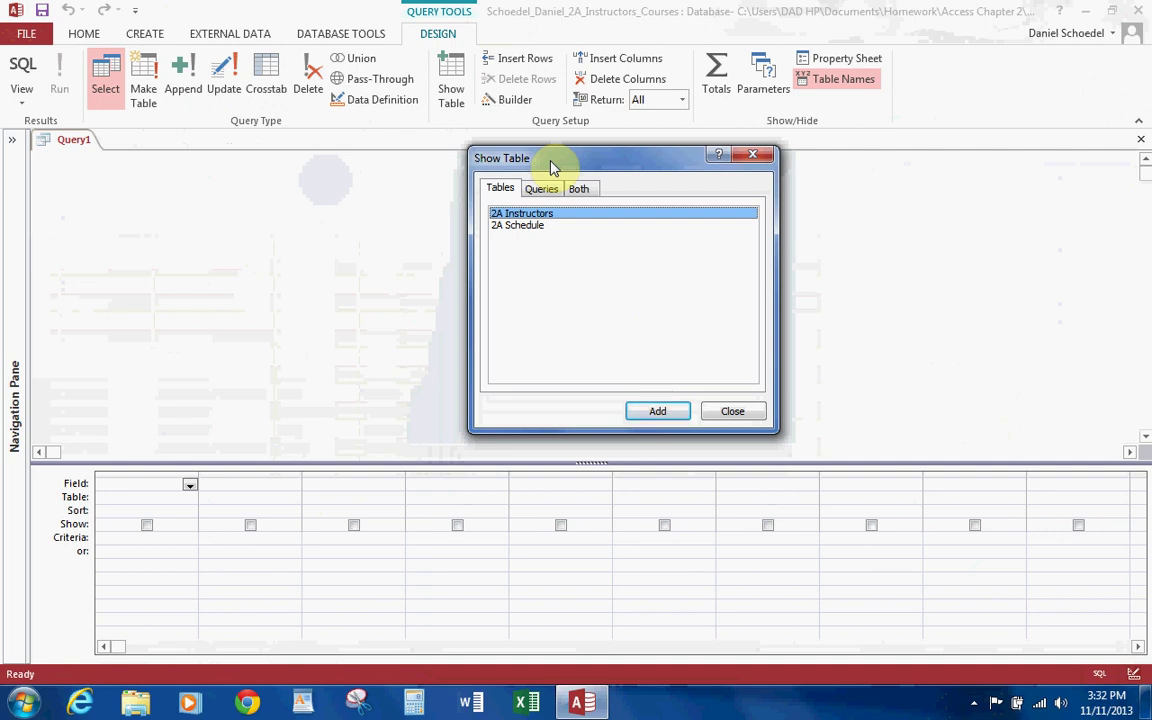
double_click(546, 216)
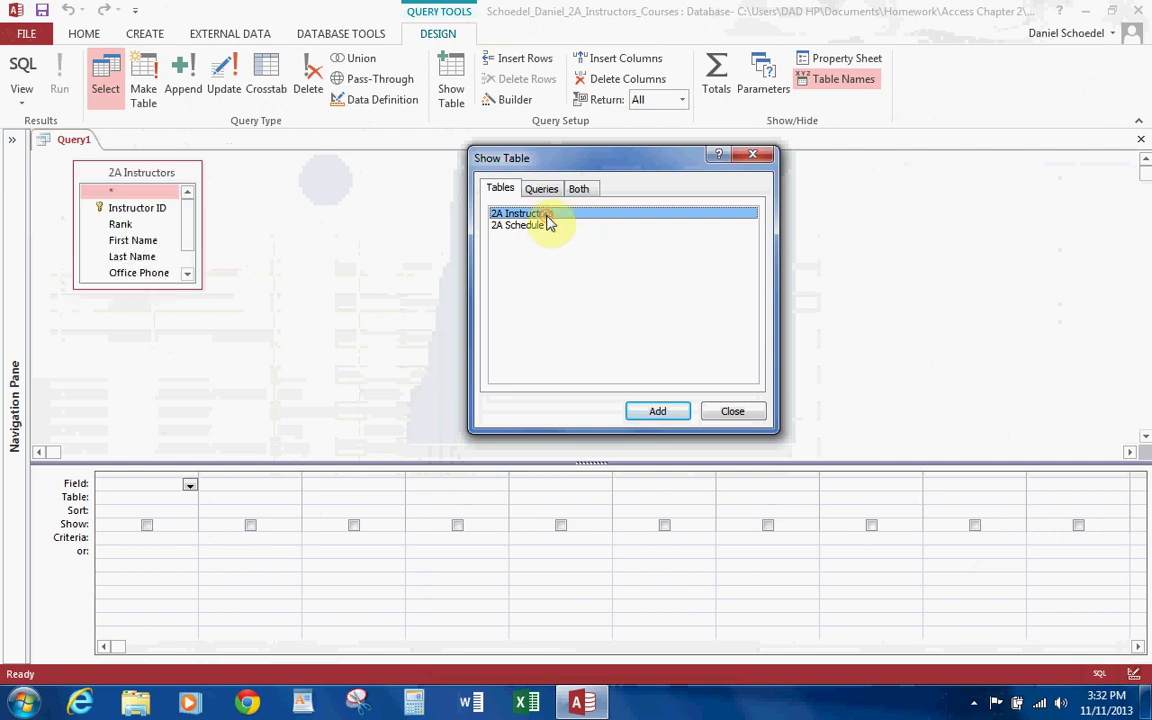
click(732, 418)
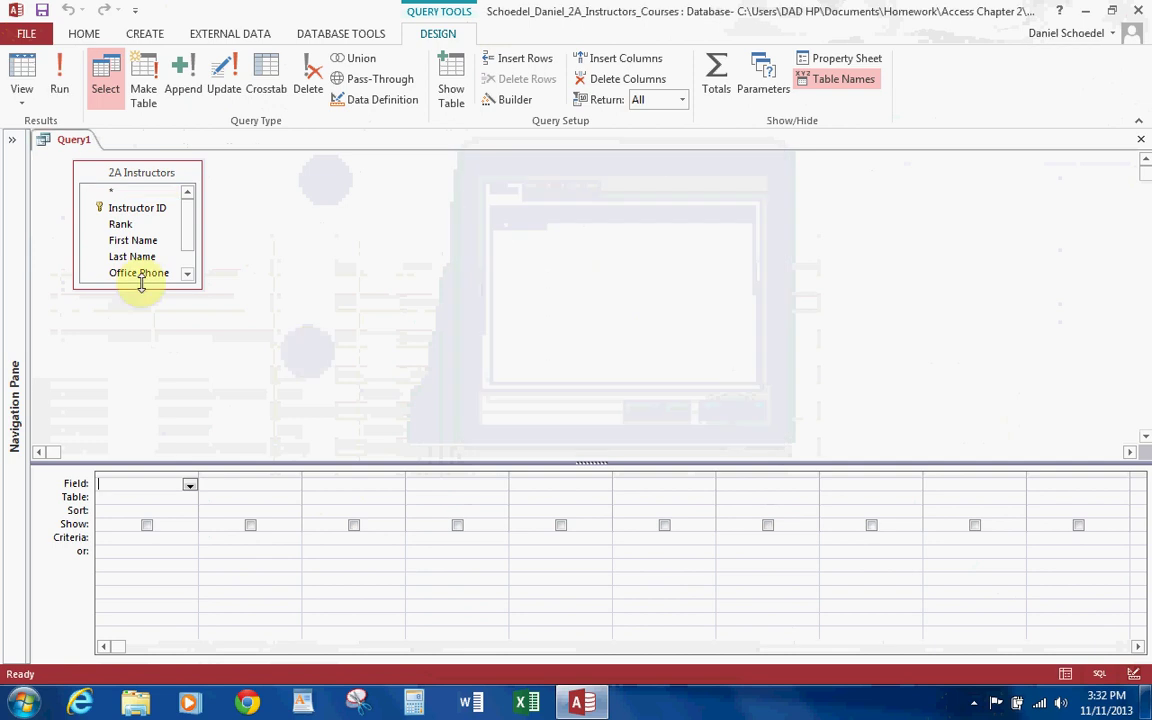
drag(201, 285, 352, 359)
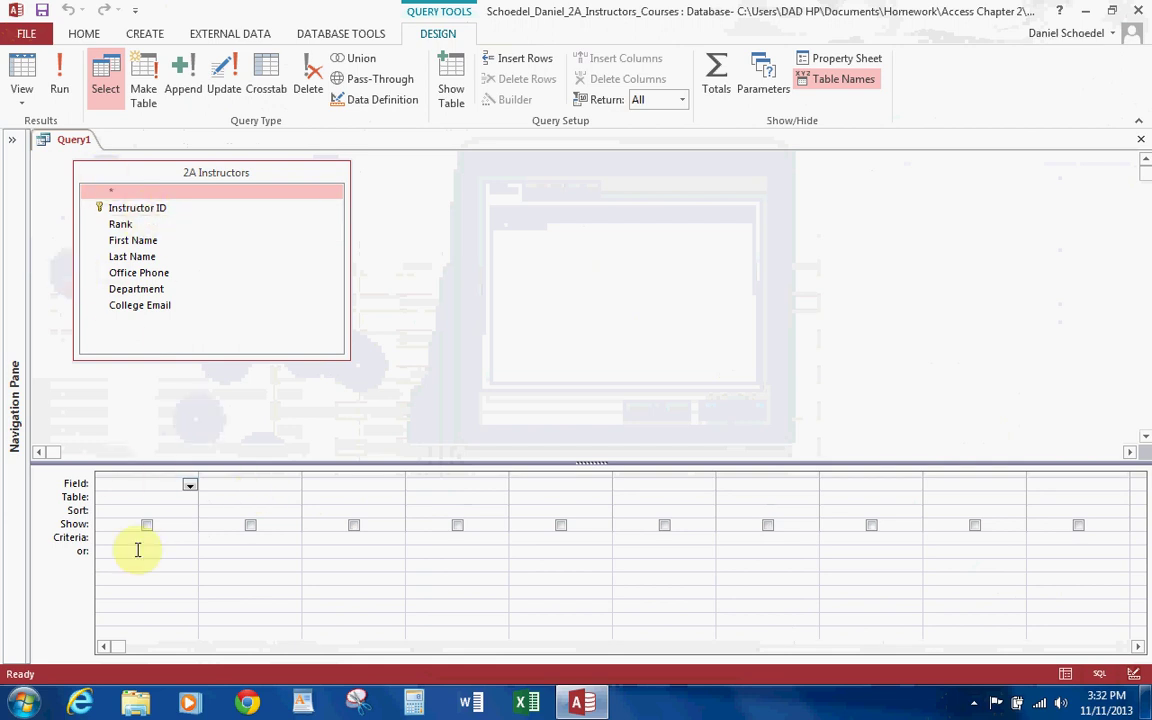
Step: Add the Rank, First Name, Last Name, Office Phone and Department fields to the query design
double_click(122, 226)
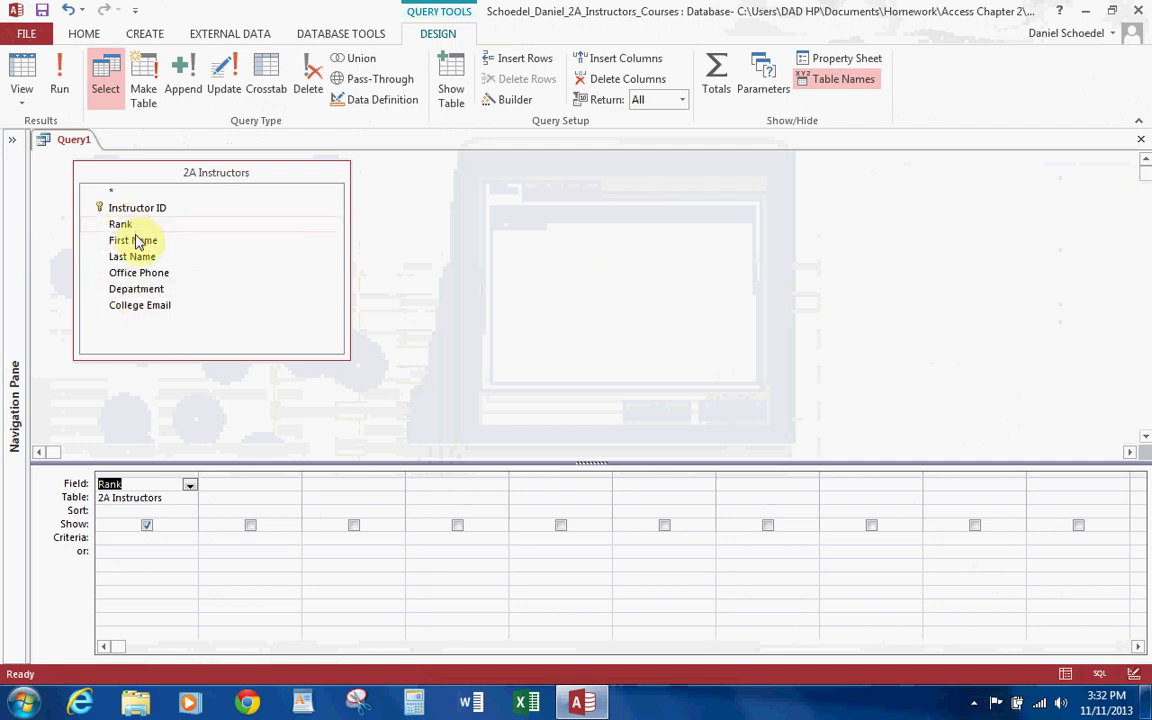
double_click(135, 241)
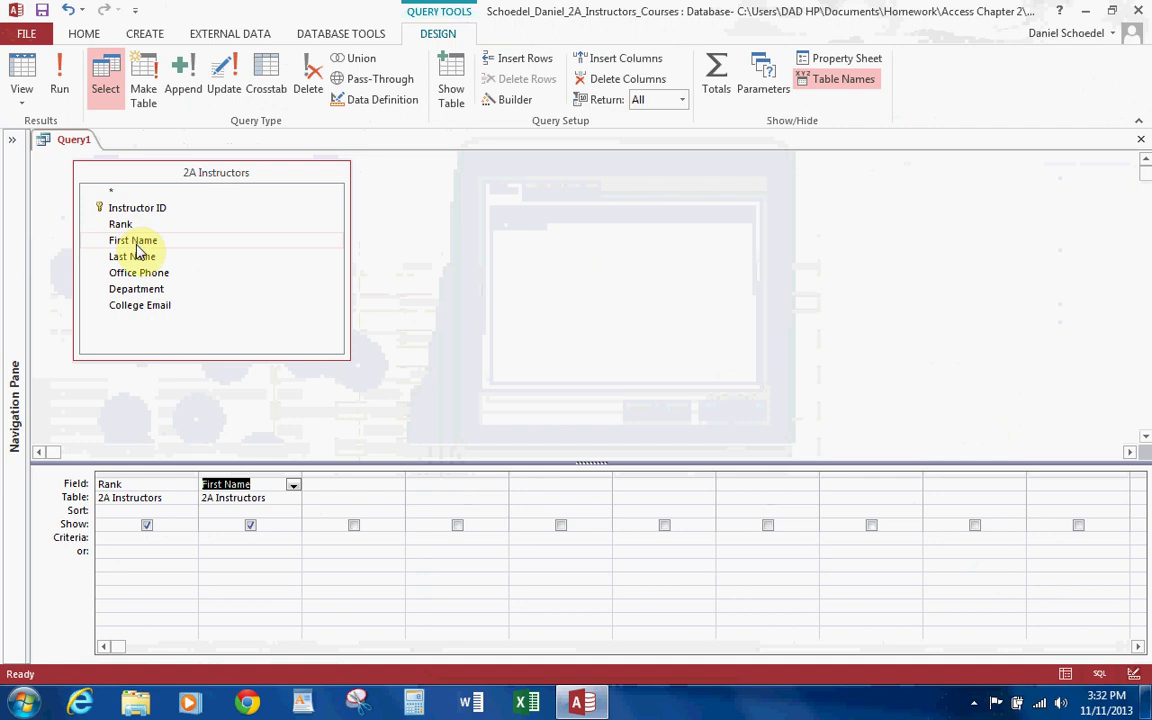
double_click(138, 257)
double_click(146, 273)
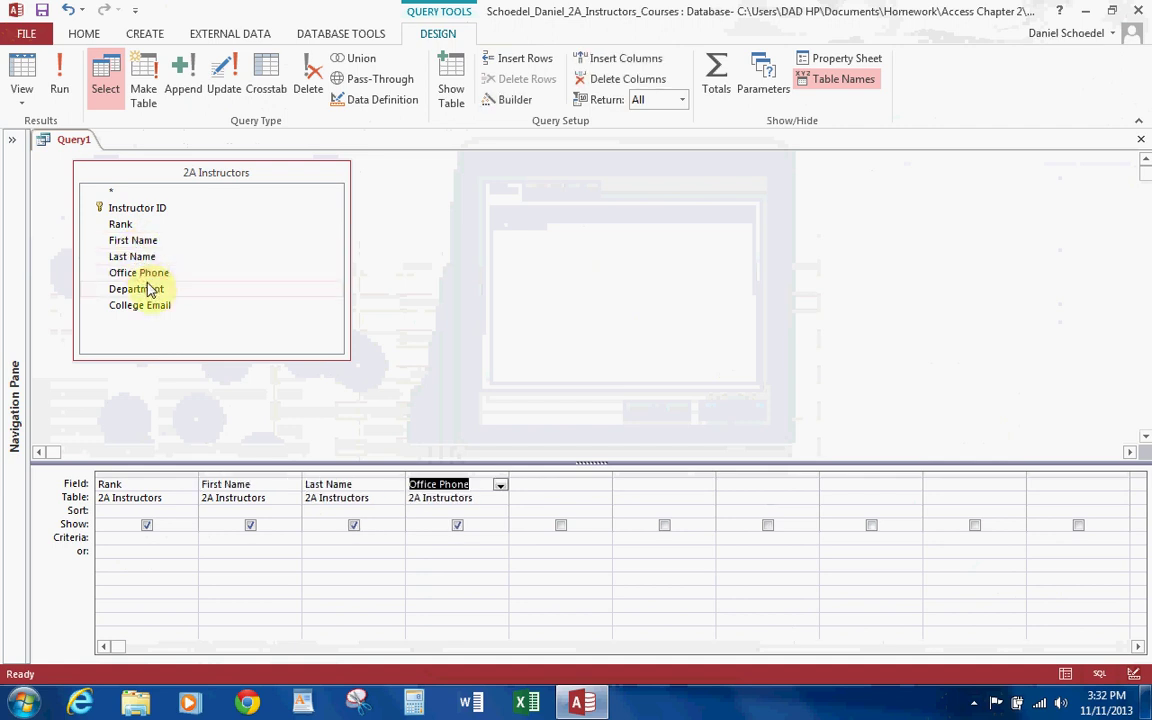
click(147, 289)
double_click(147, 289)
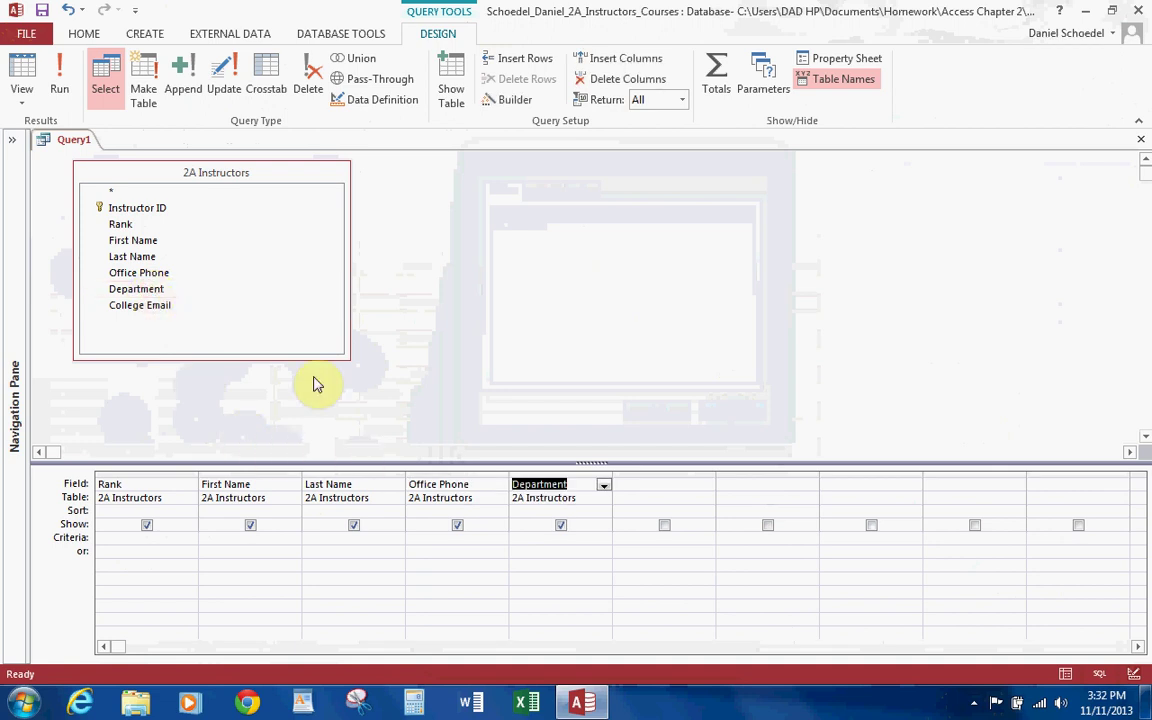
Step: Add the College Email field to the query design and delete that column
double_click(150, 307)
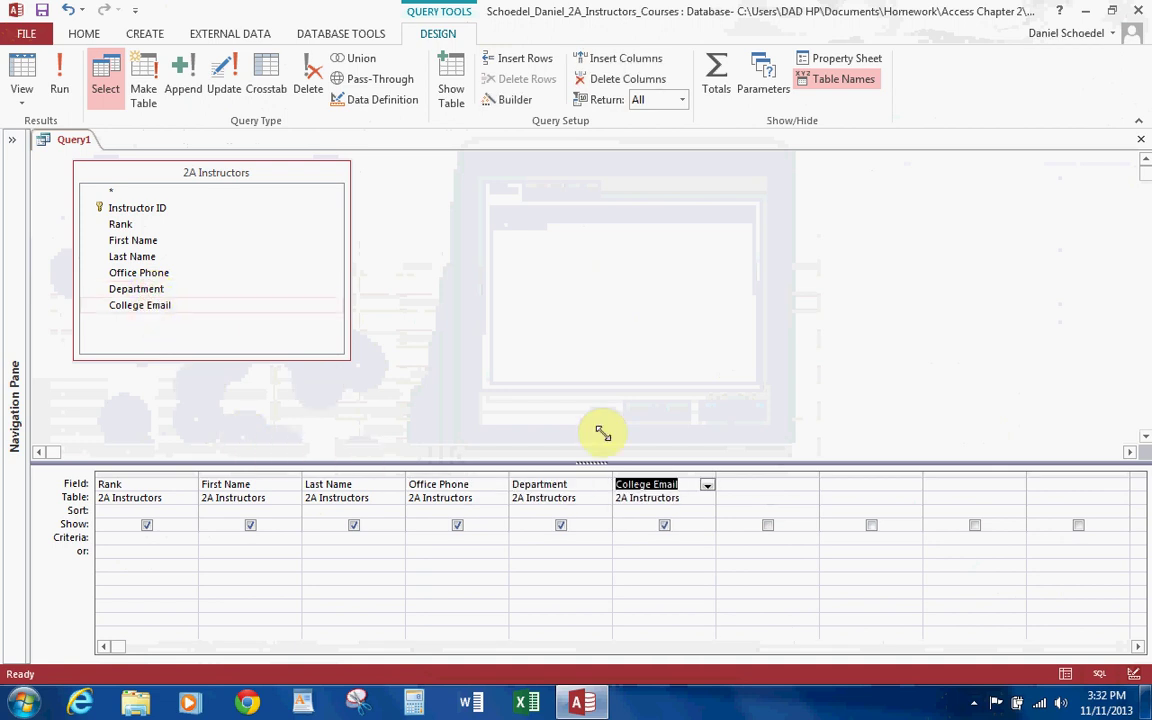
click(650, 470)
key(Delete)
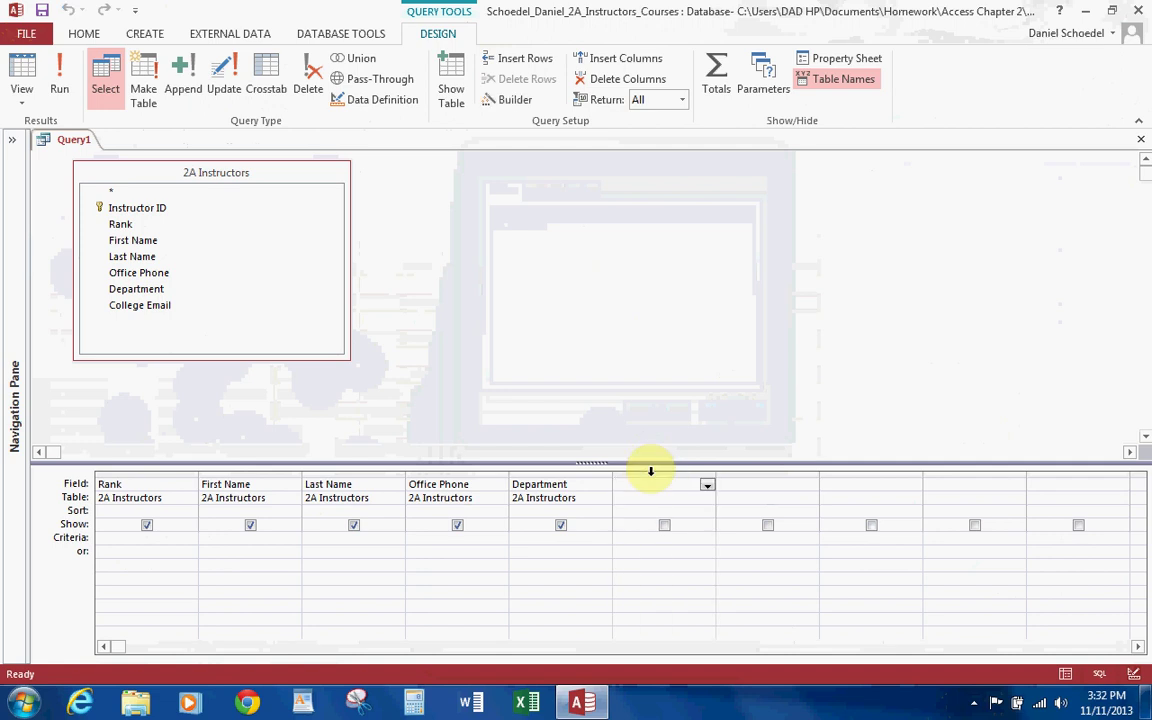
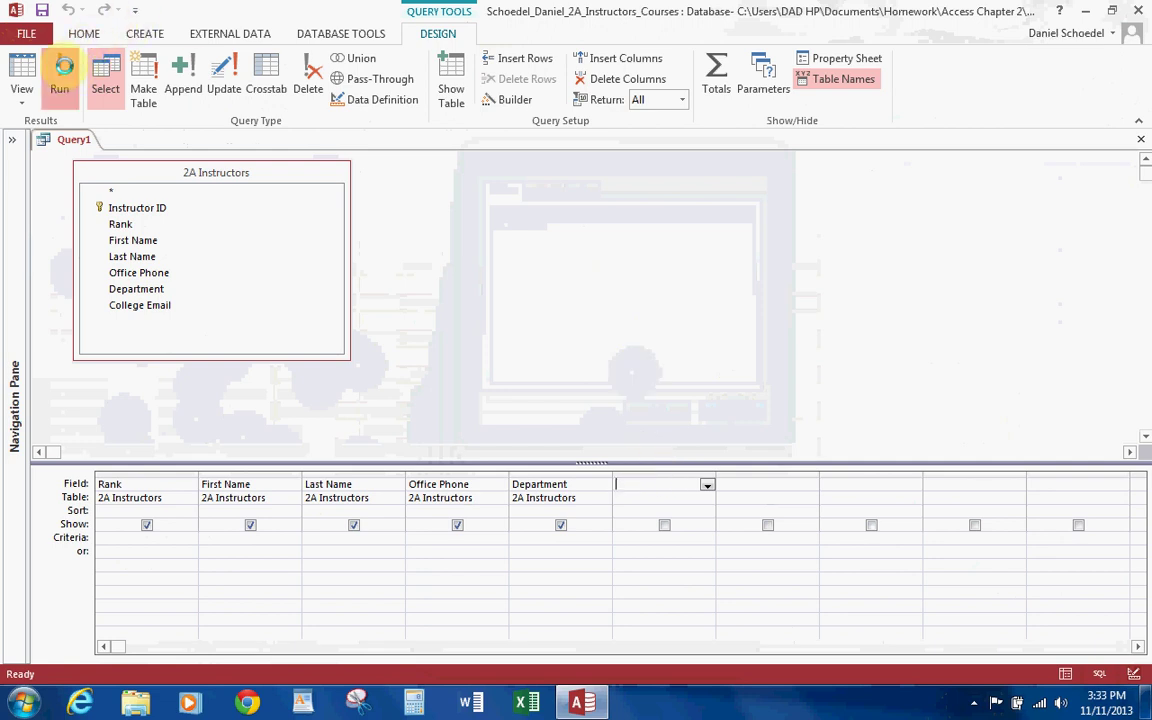
Step: Run the query to check its records, and save its design under the student's last and first name followed by "_2A Instructors Query"
click(60, 78)
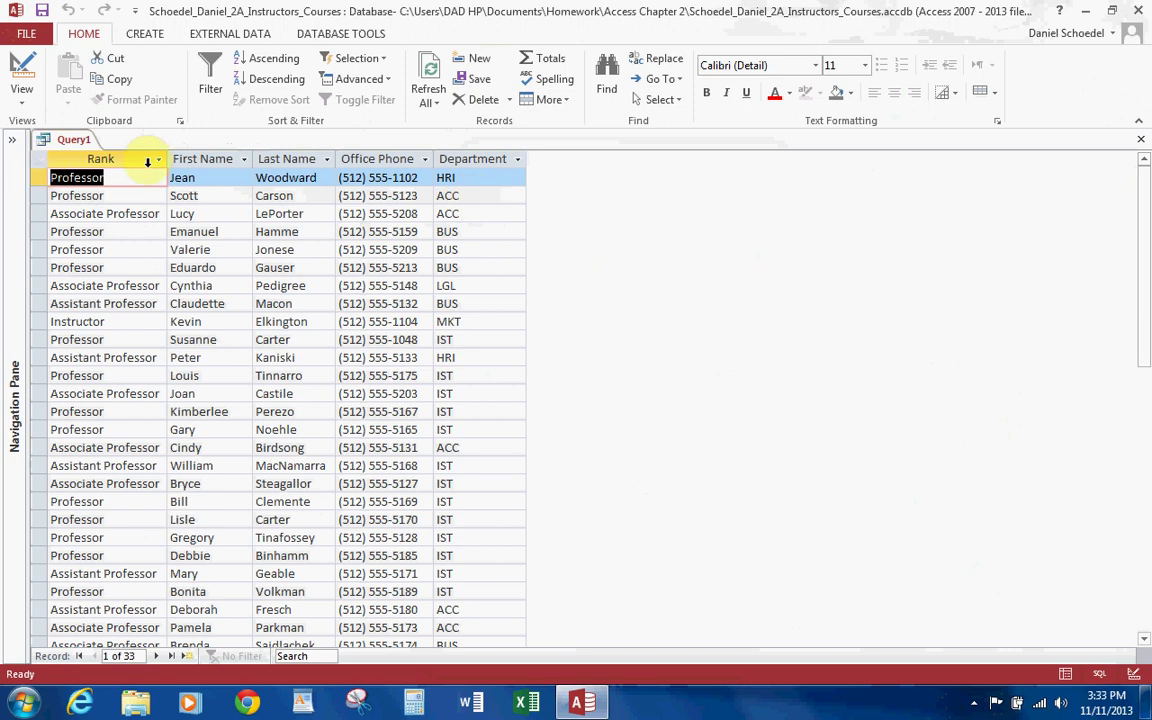
click(20, 74)
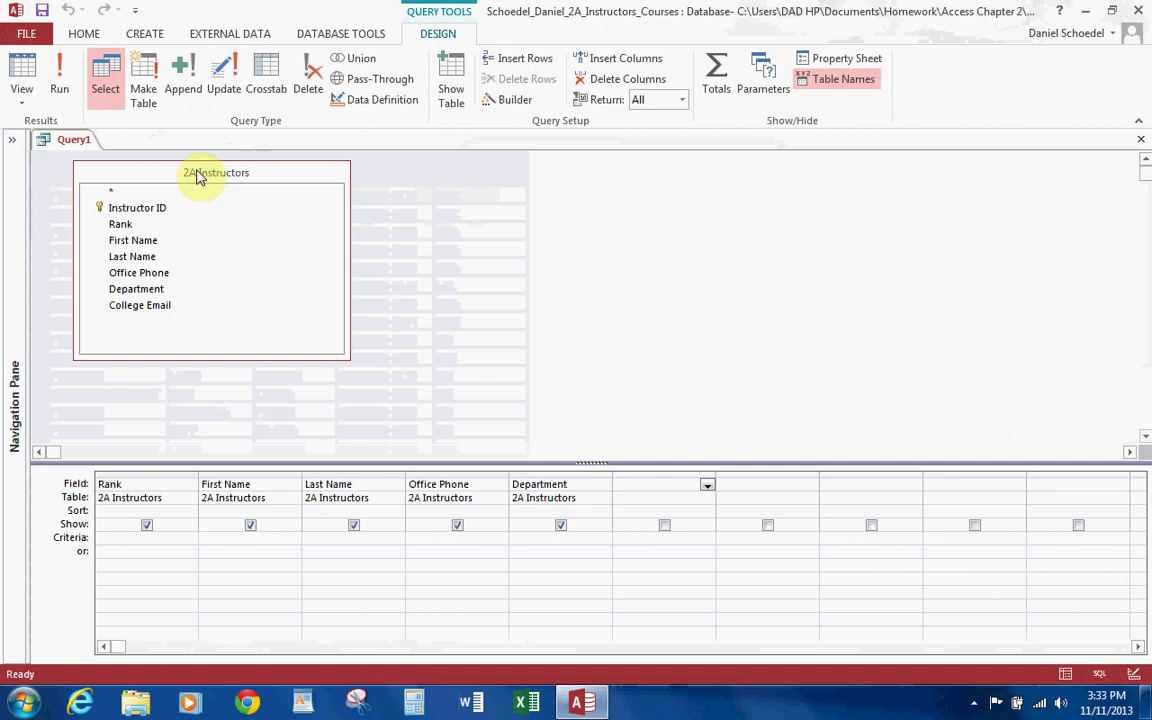
click(42, 12)
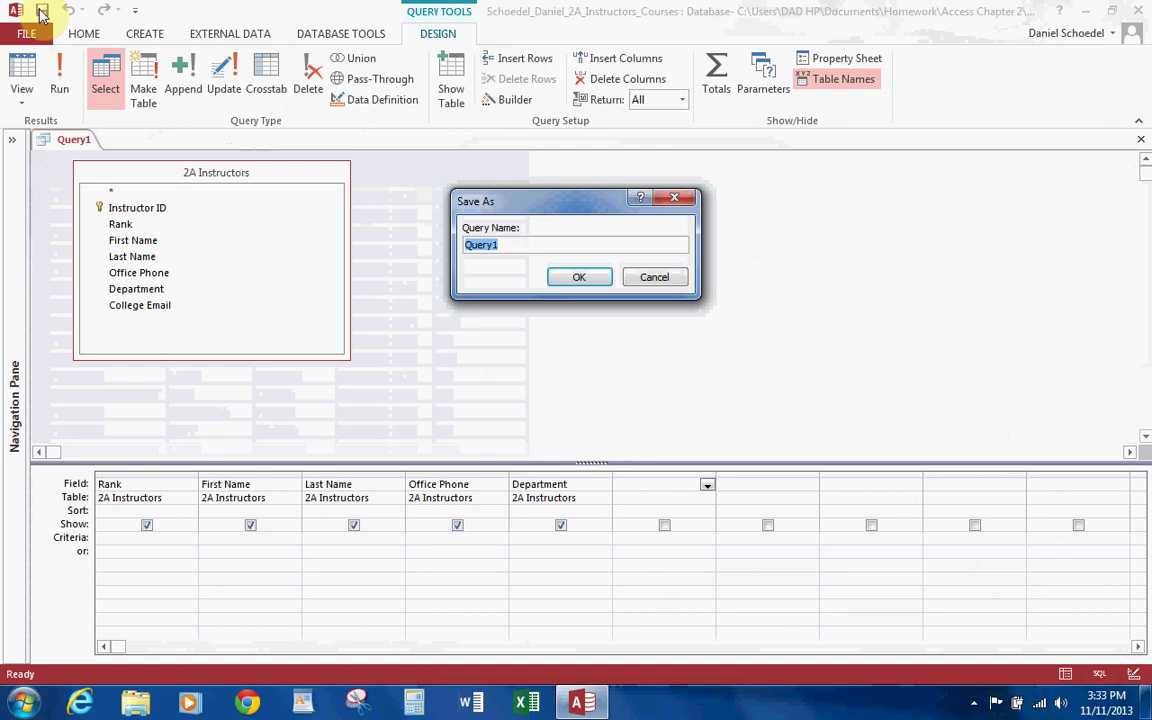
text(Schoedel)
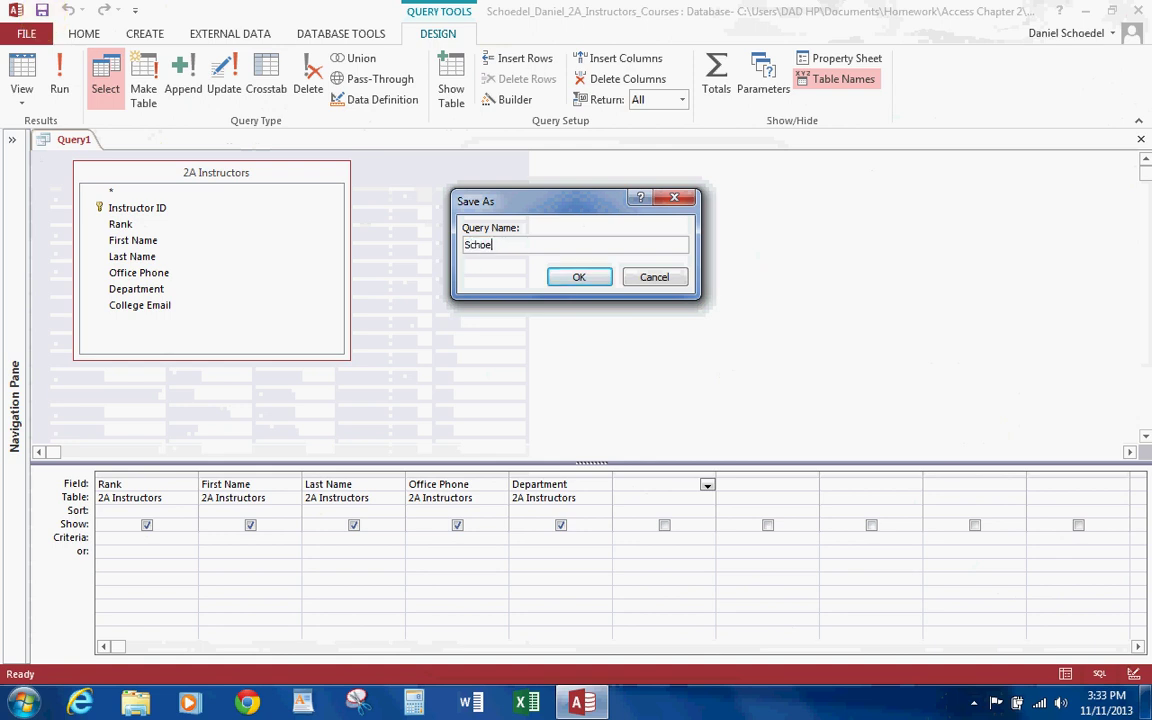
text(_Daniel_2A Instructors Que)
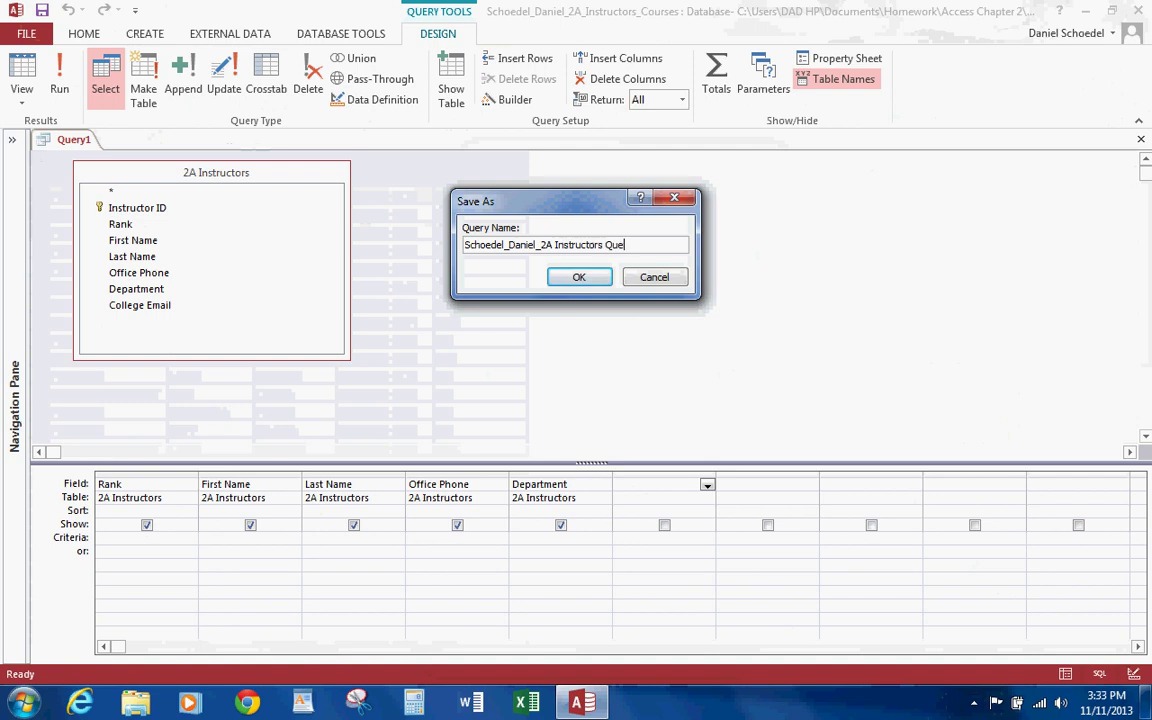
click(579, 276)
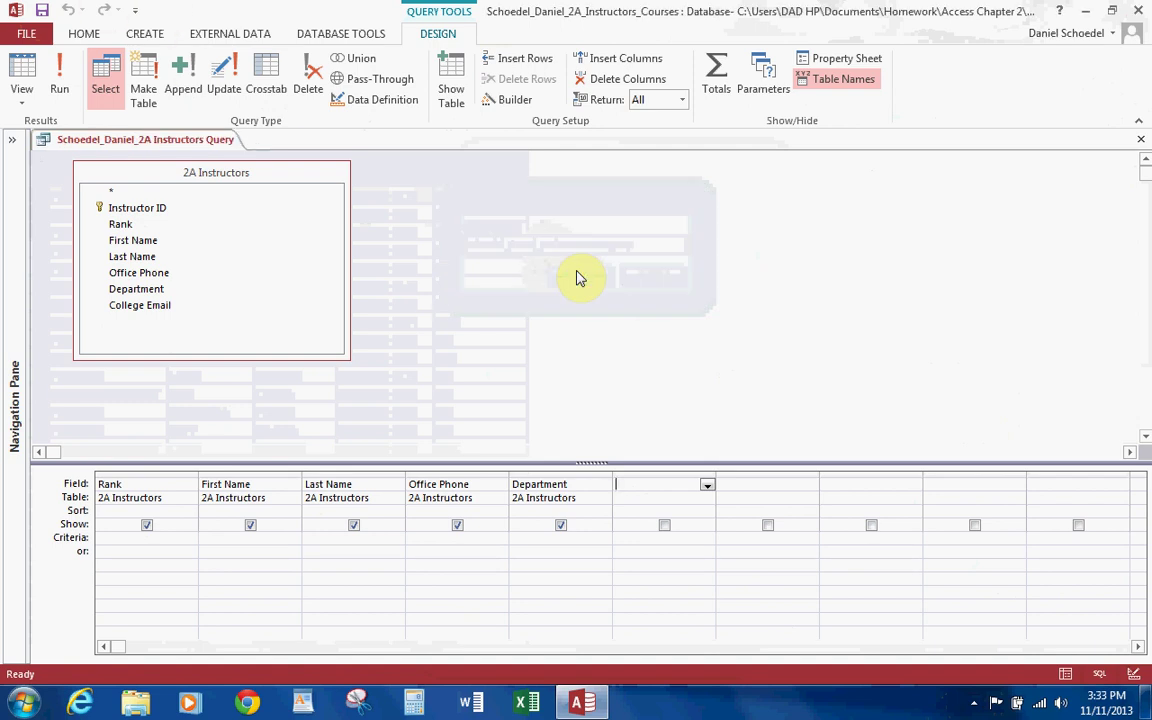
Step: Check that the saved query is listed among the database objects, and close the query
click(12, 139)
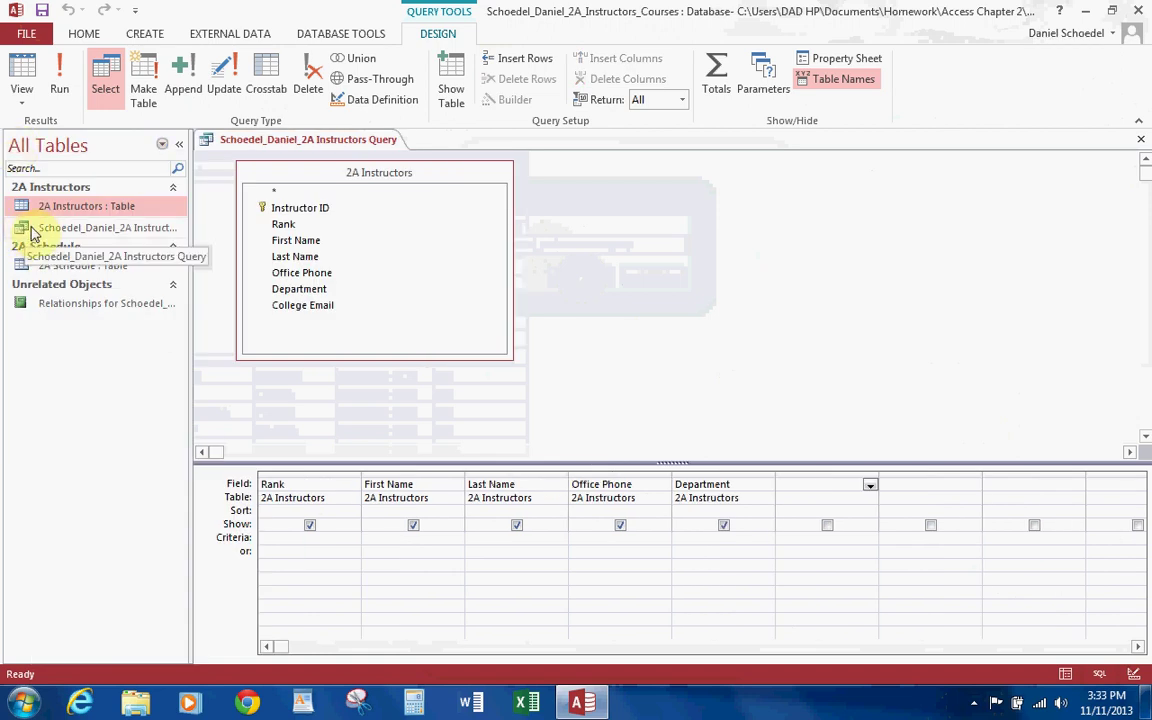
click(179, 144)
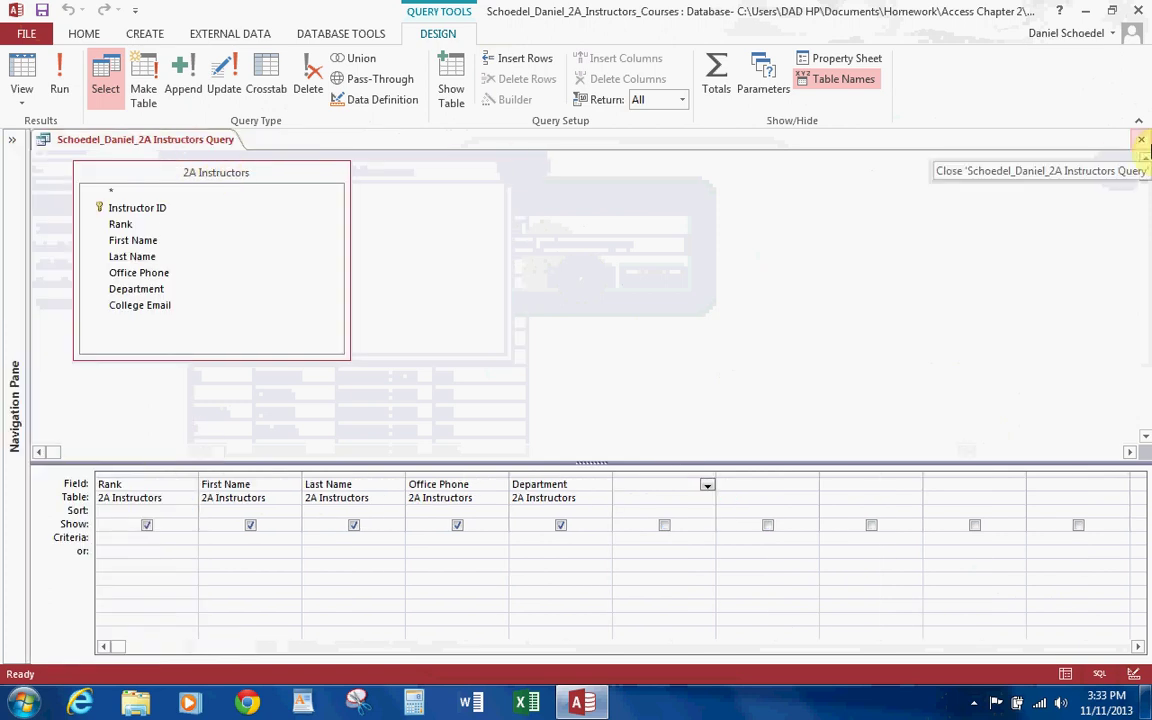
click(1145, 144)
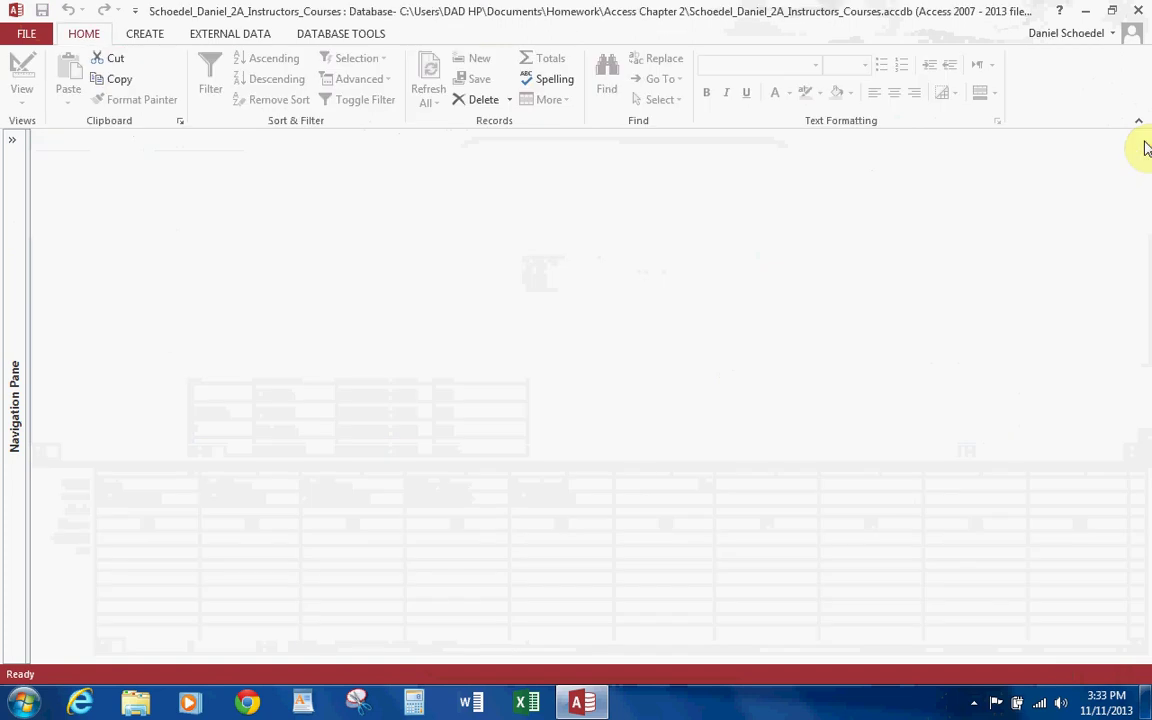
Step: Copy the saved instructors query and paste it under the student's last and first name followed by "2A Instructors ID Query"
click(16, 146)
click(70, 228)
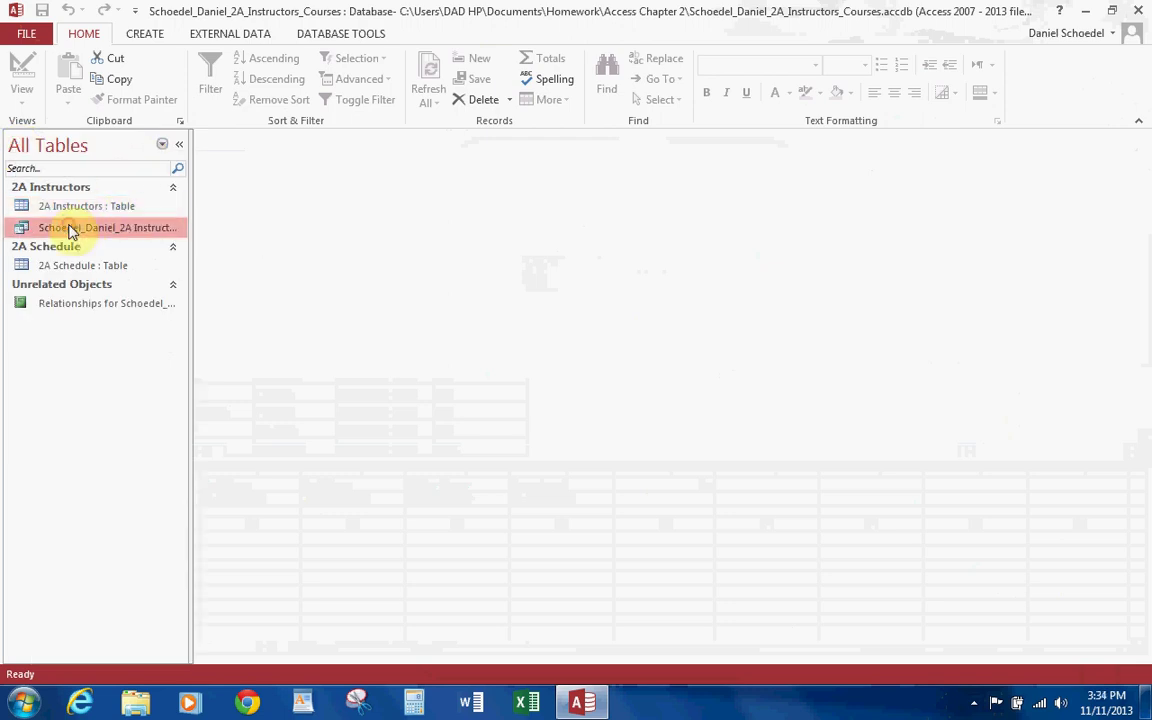
right_click(70, 230)
click(106, 393)
right_click(86, 388)
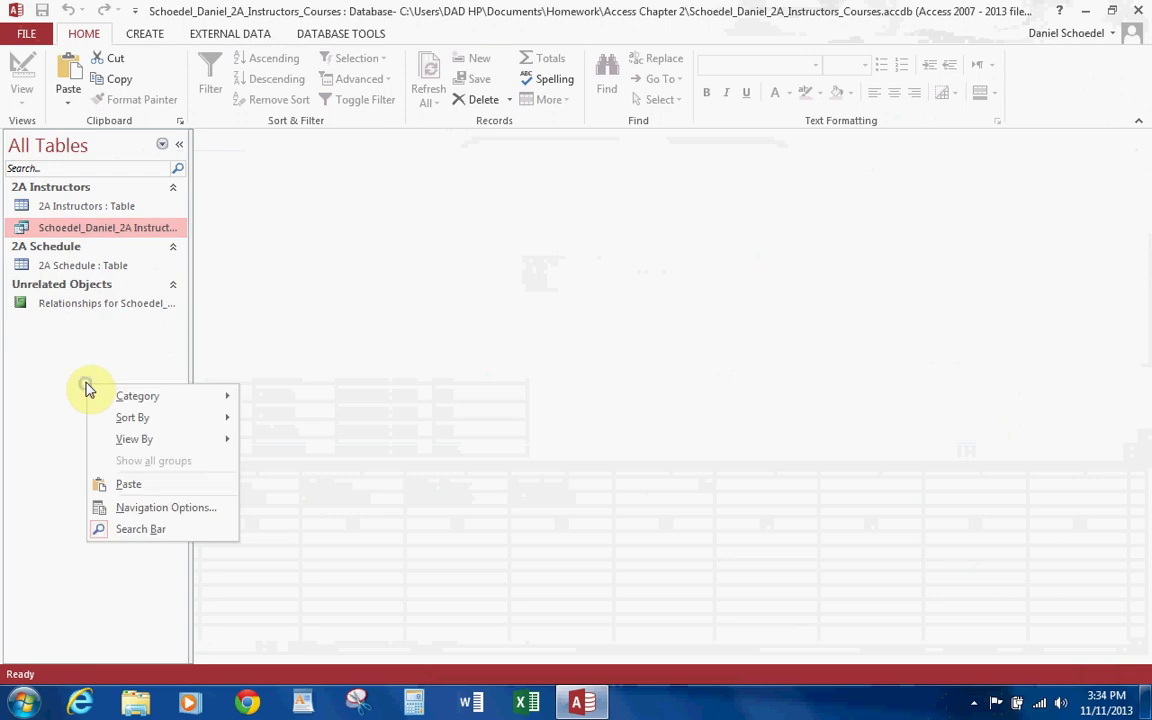
click(147, 486)
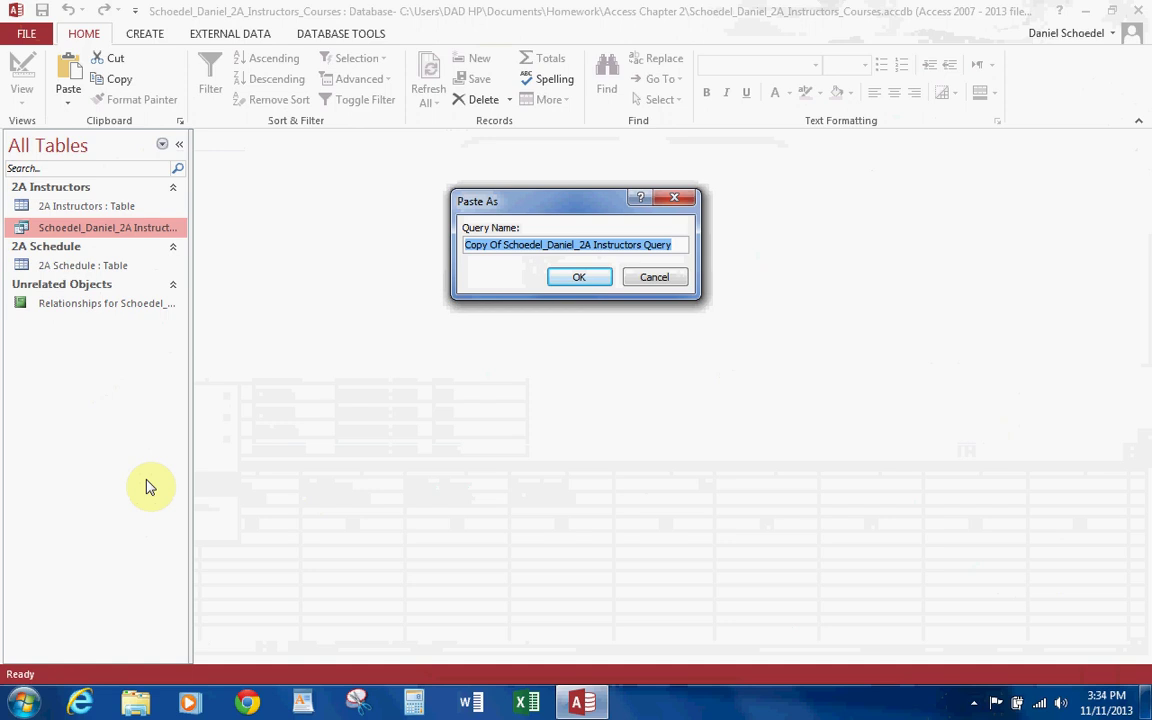
text(Schoedel Daniel 2A)
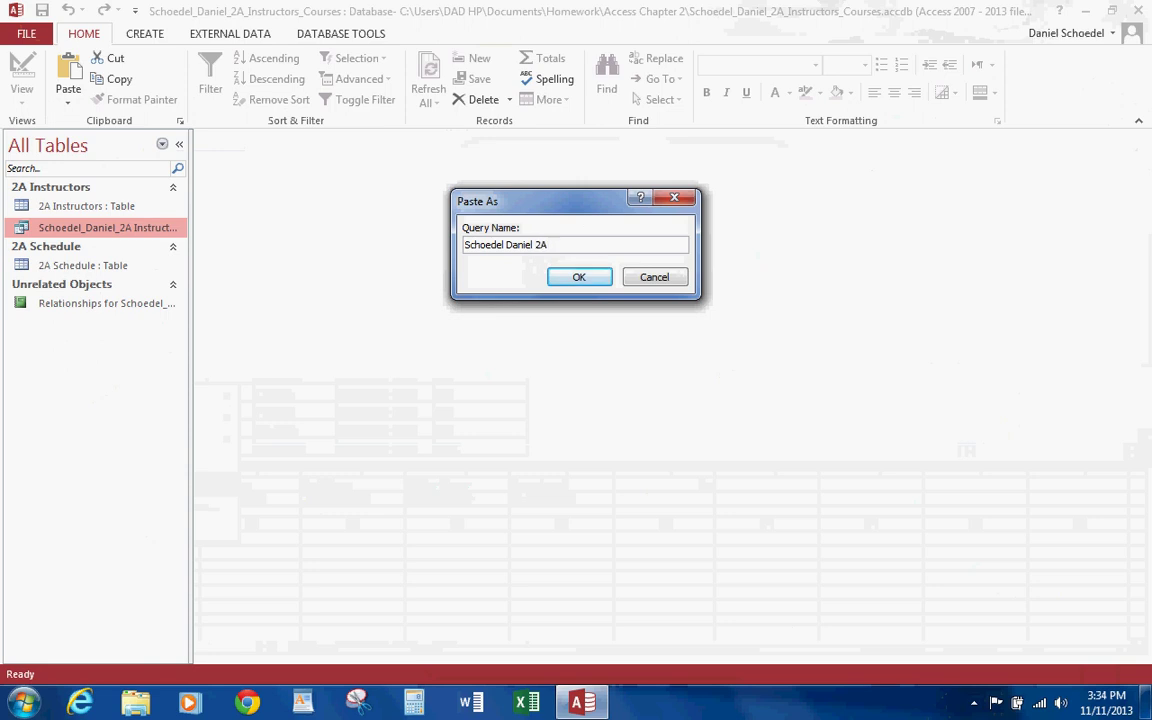
text( Instructiors ID query)
key(BackSpace)
key(BackSpace)
key(BackSpace)
text(Query)
click(588, 277)
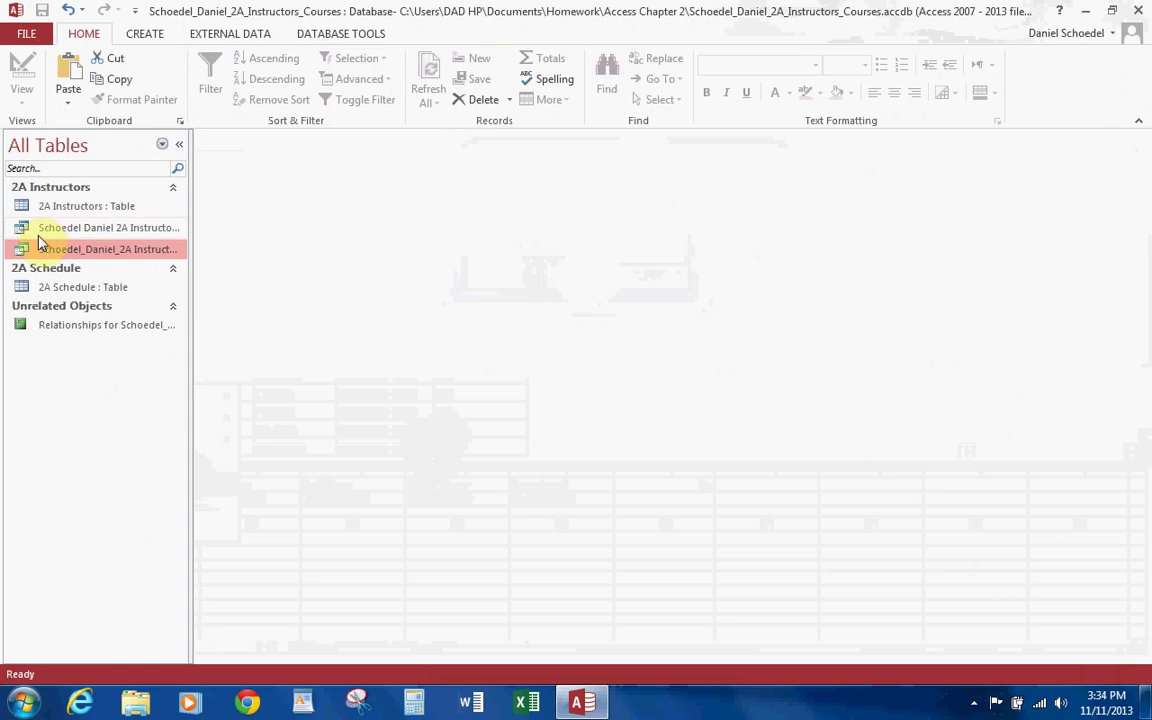
Step: Widen the object list, open the Instructors ID query in Design View, and delete its Office Phone column
drag(189, 234, 247, 233)
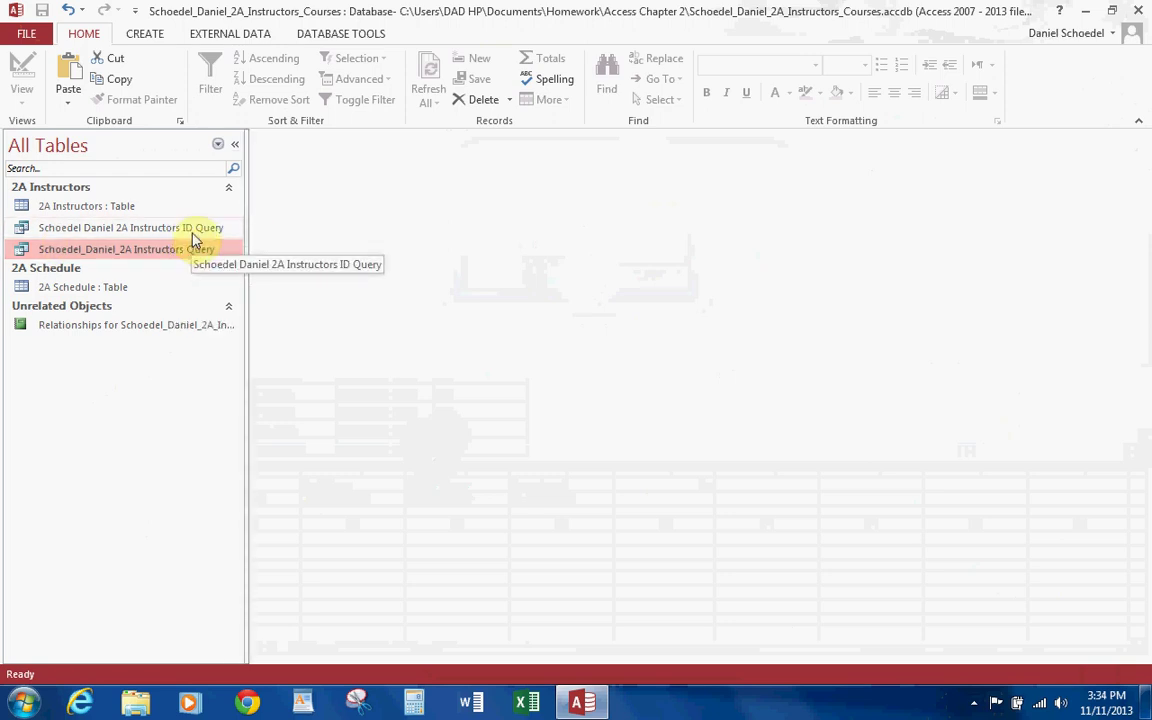
click(193, 231)
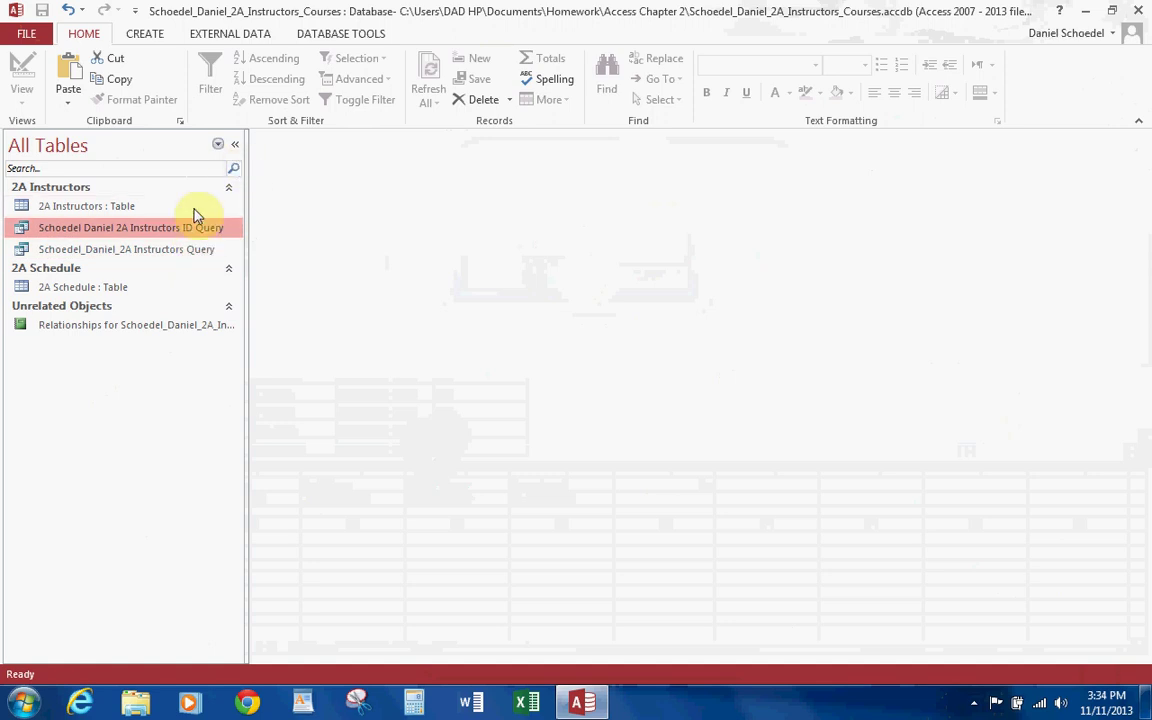
double_click(165, 230)
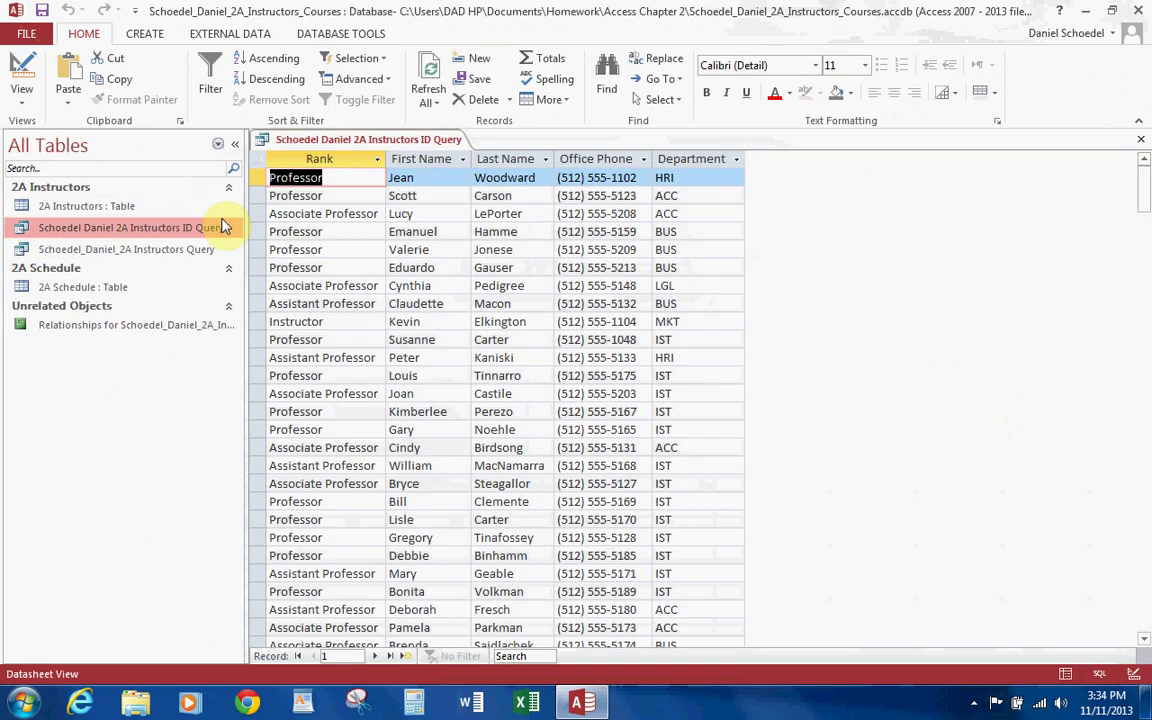
click(235, 144)
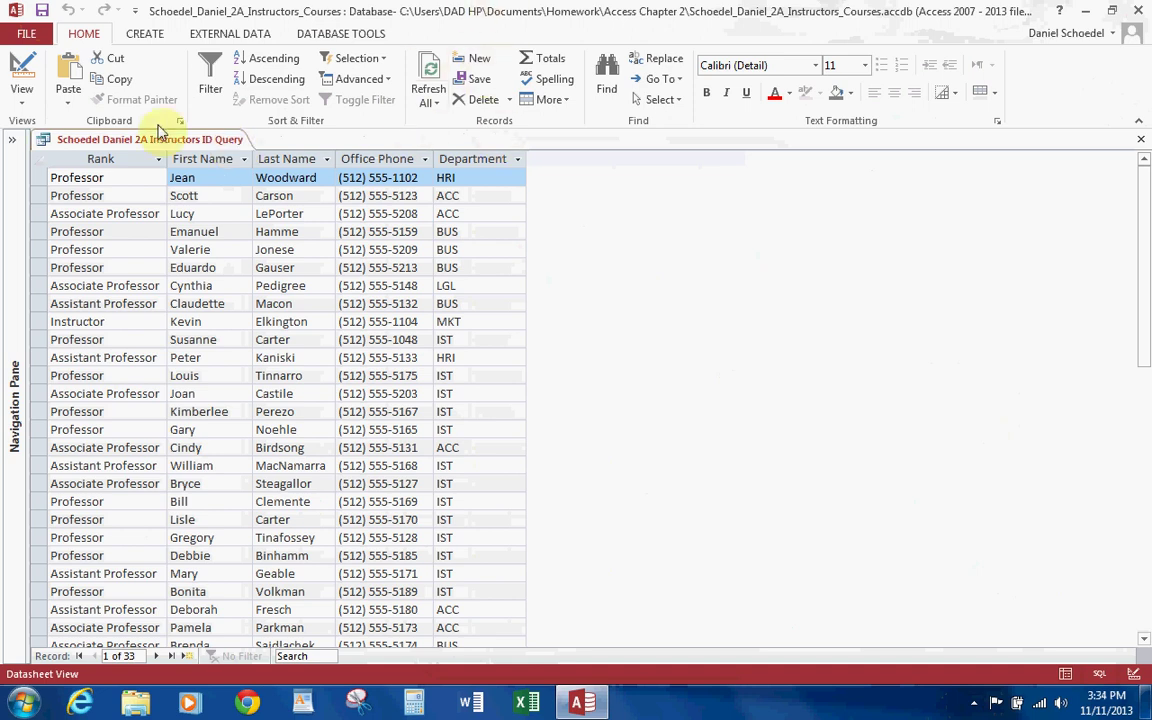
click(27, 84)
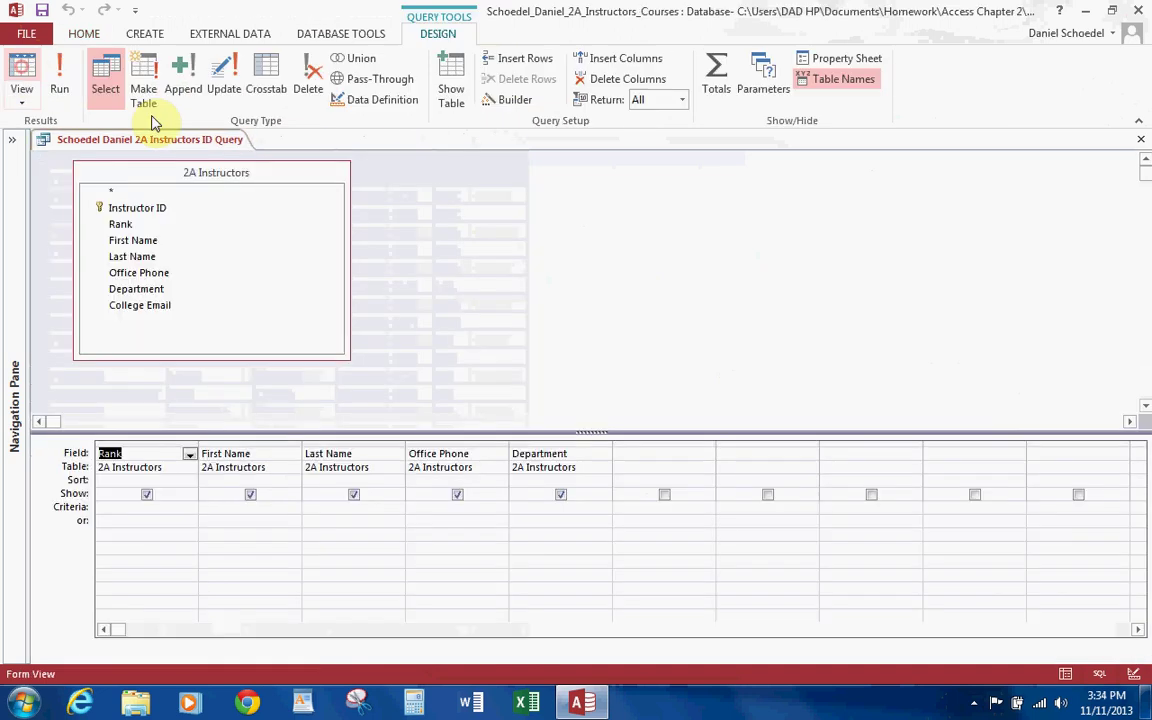
click(458, 442)
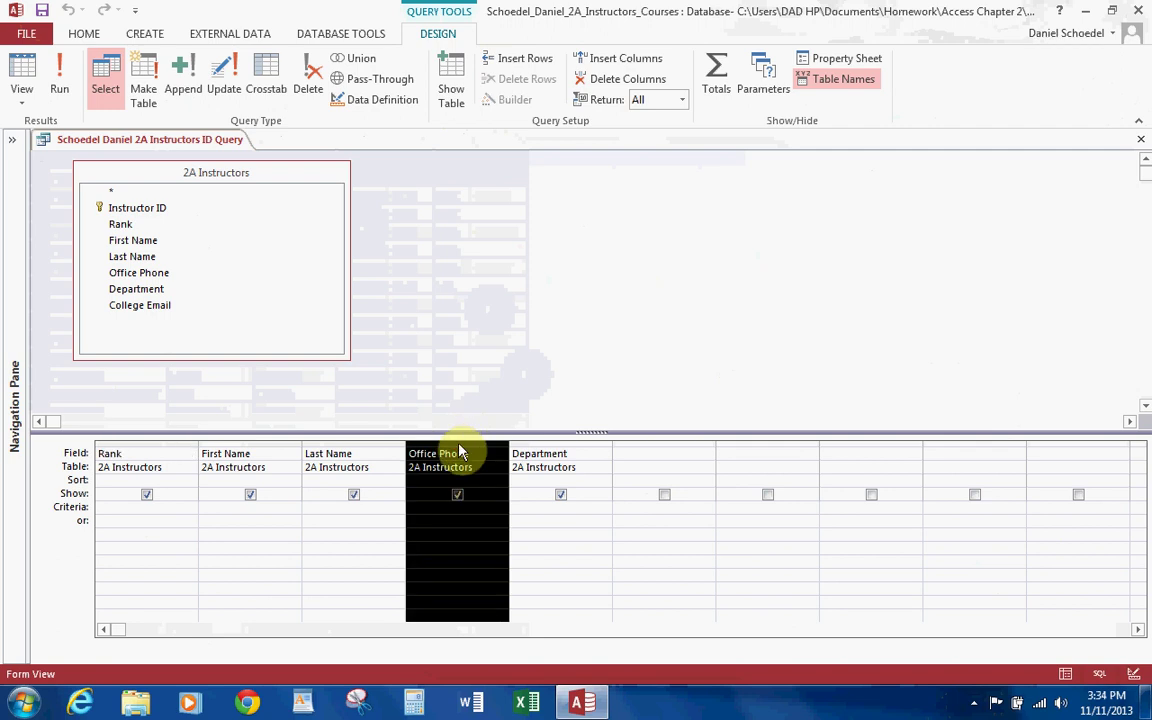
key(Delete)
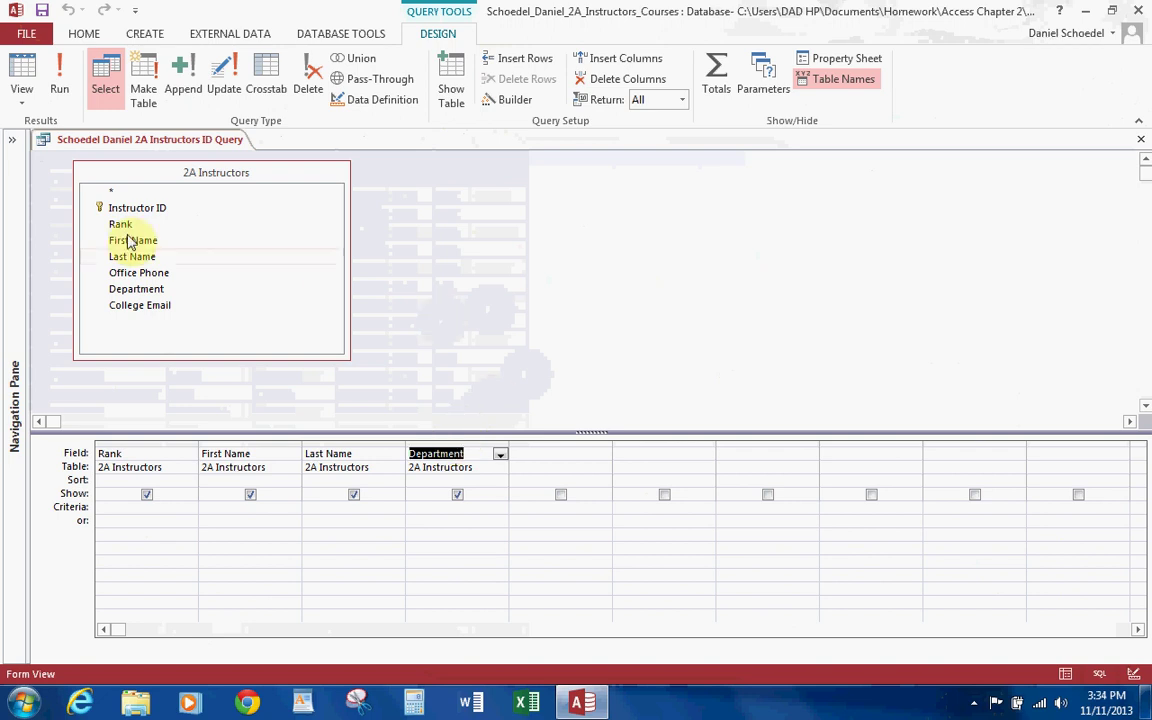
Step: Add the Instructor ID field to the query design and move it to the first column
double_click(104, 208)
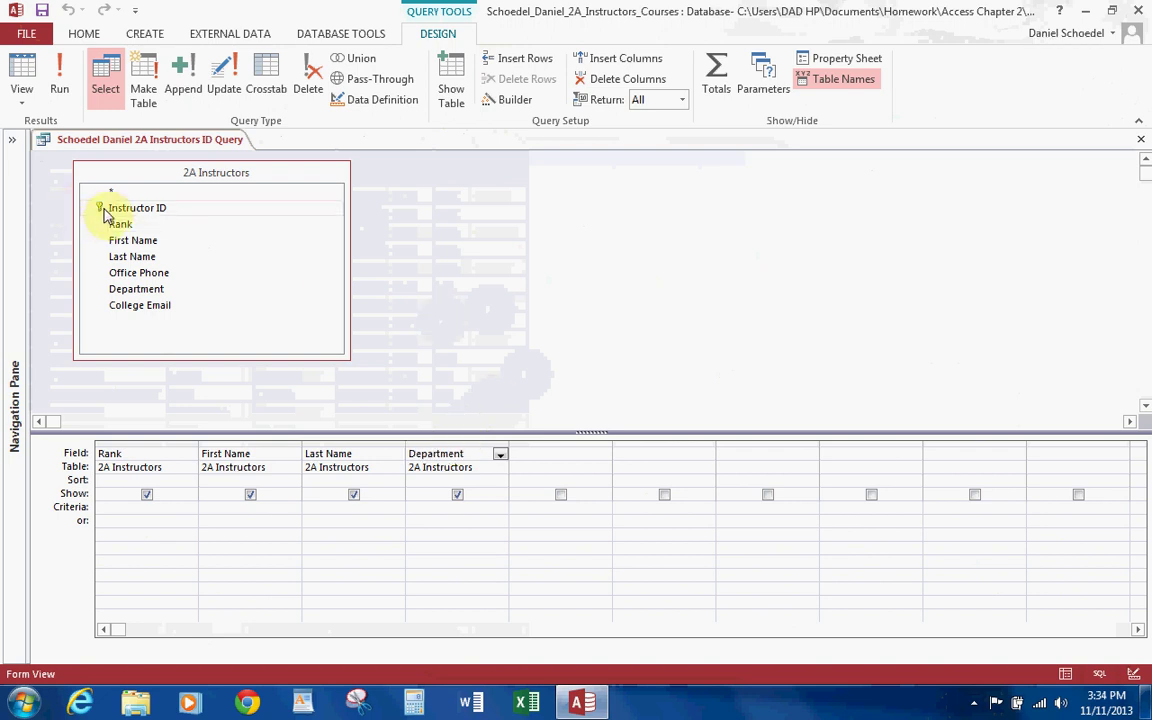
click(535, 442)
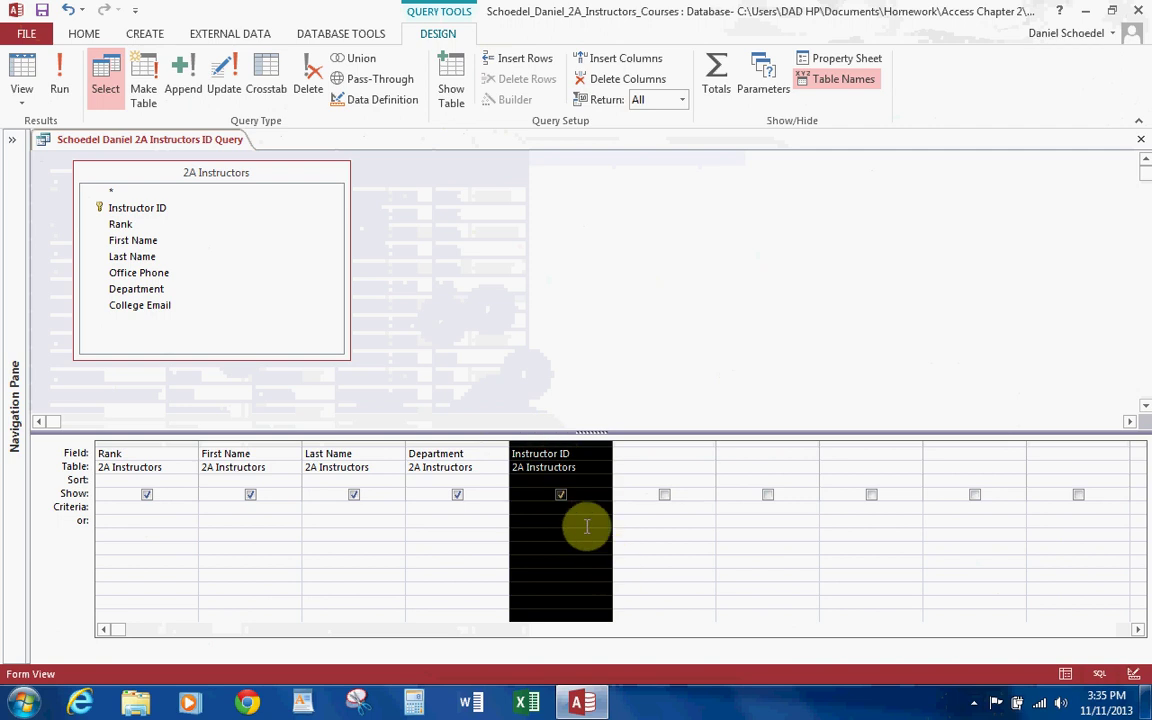
drag(555, 453, 145, 458)
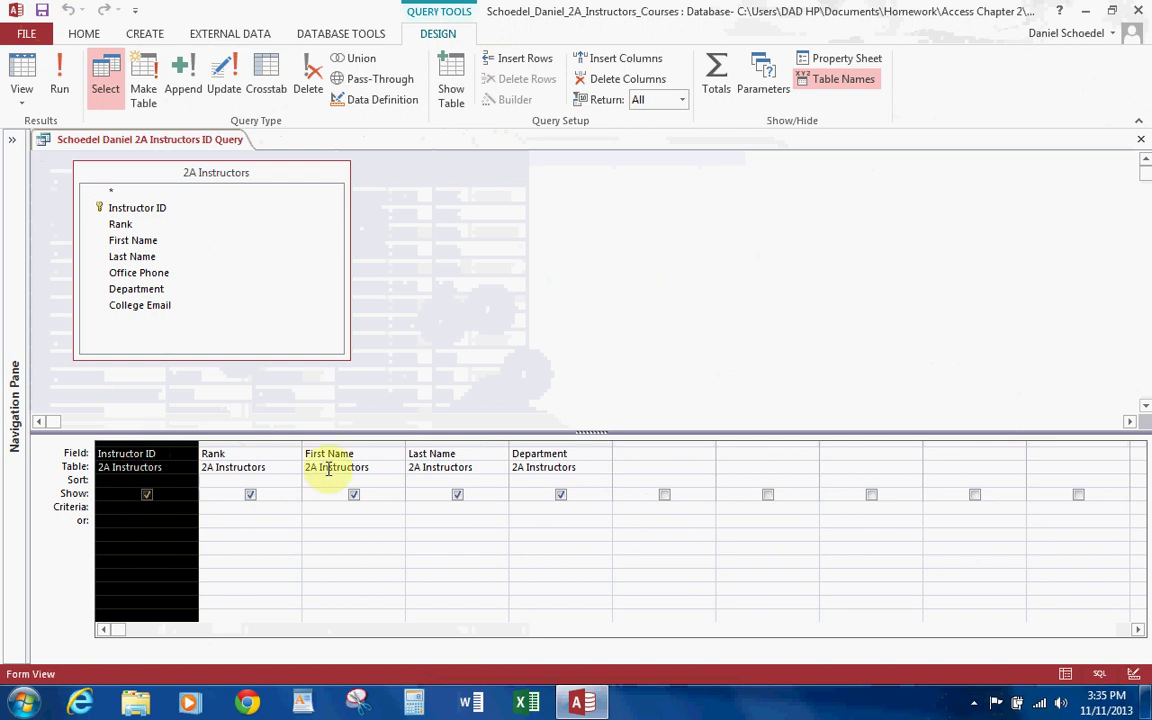
Step: Move Department directly after Instructor ID and Last Name ahead of First Name, and run the query before closing it
click(543, 450)
drag(543, 453, 268, 470)
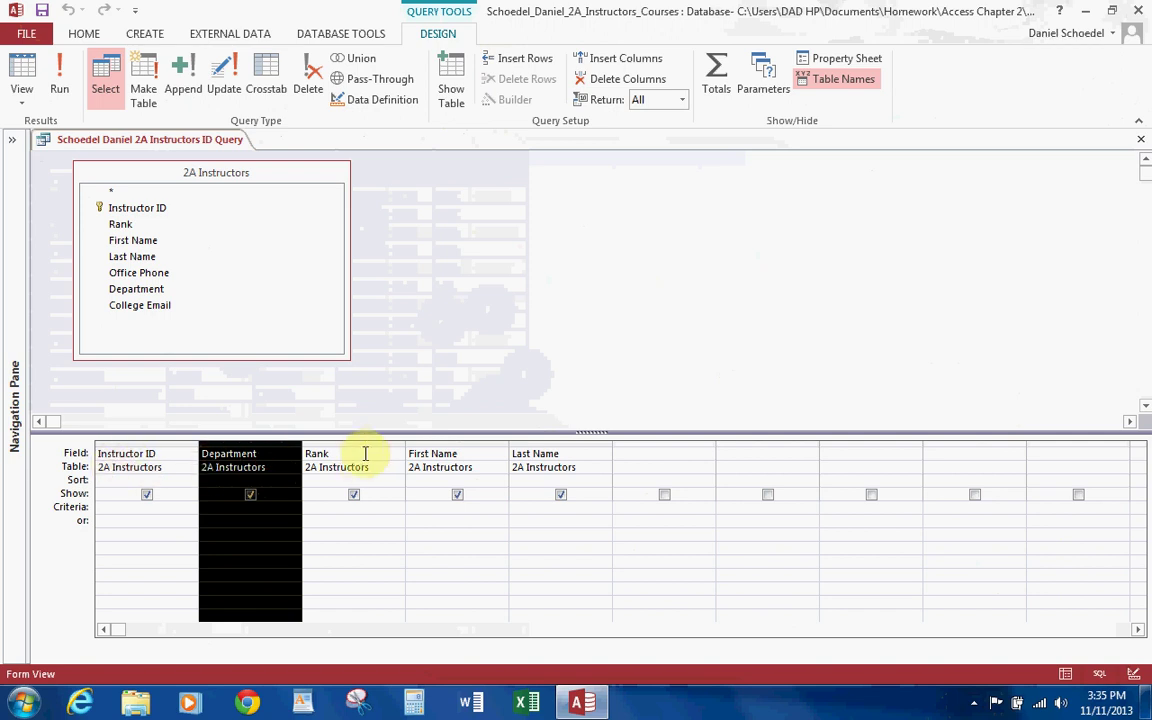
click(553, 443)
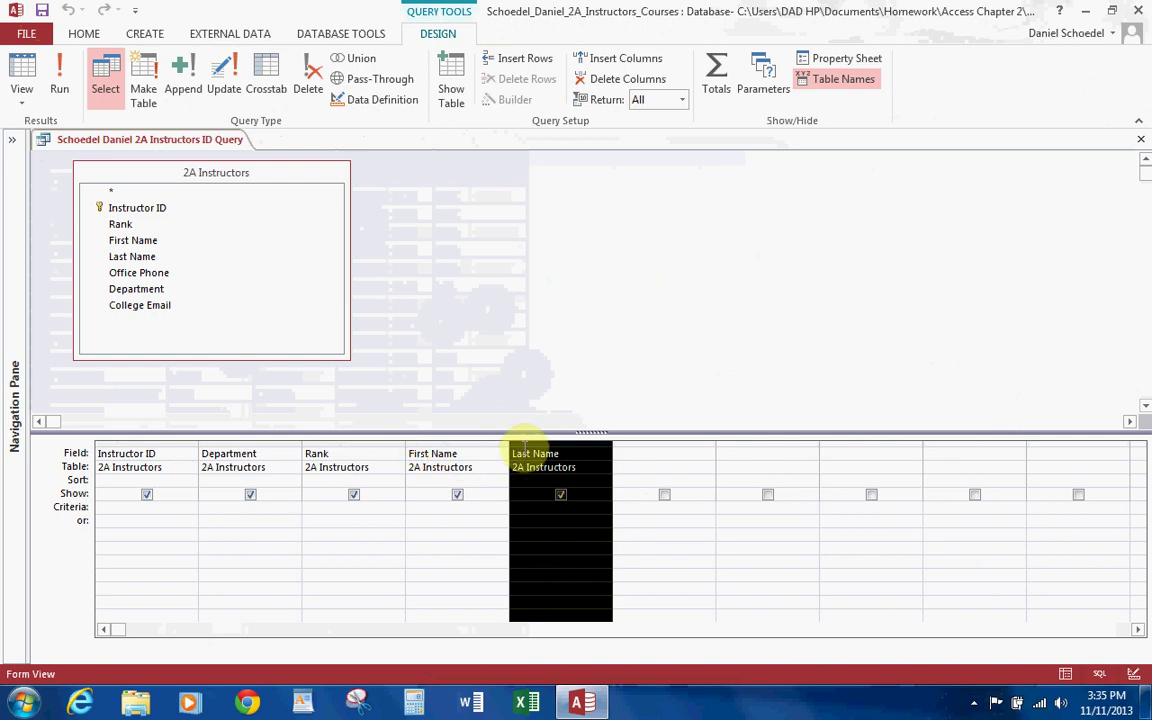
drag(535, 450, 433, 456)
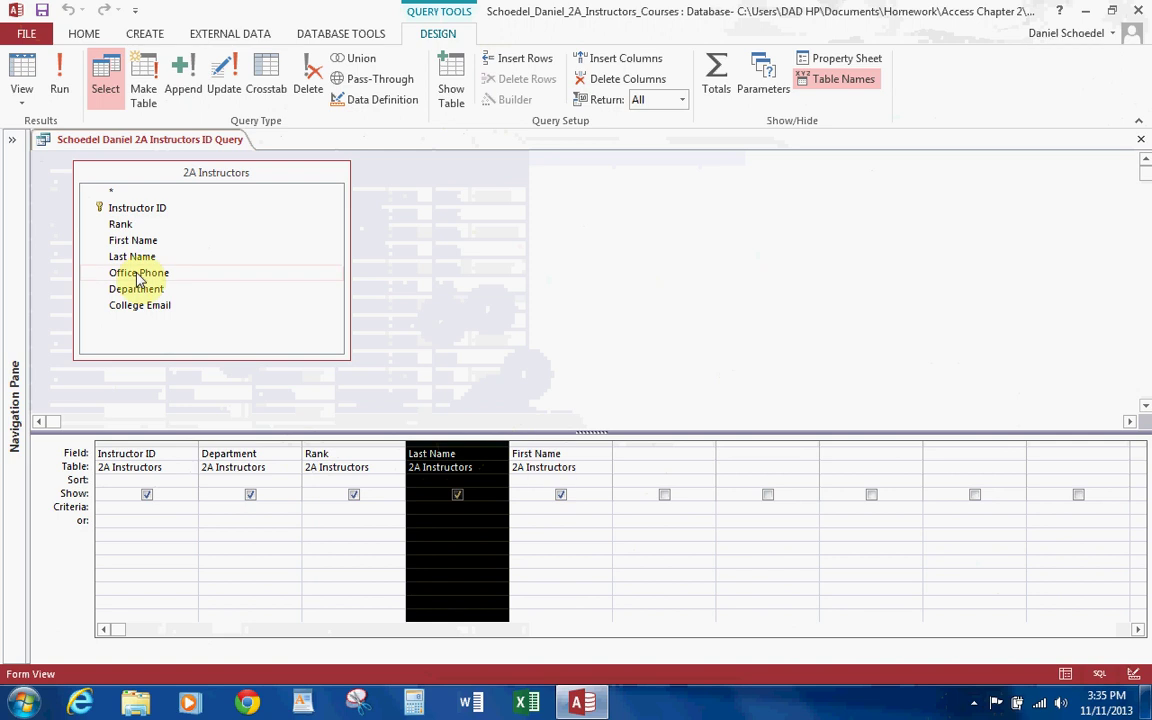
click(57, 88)
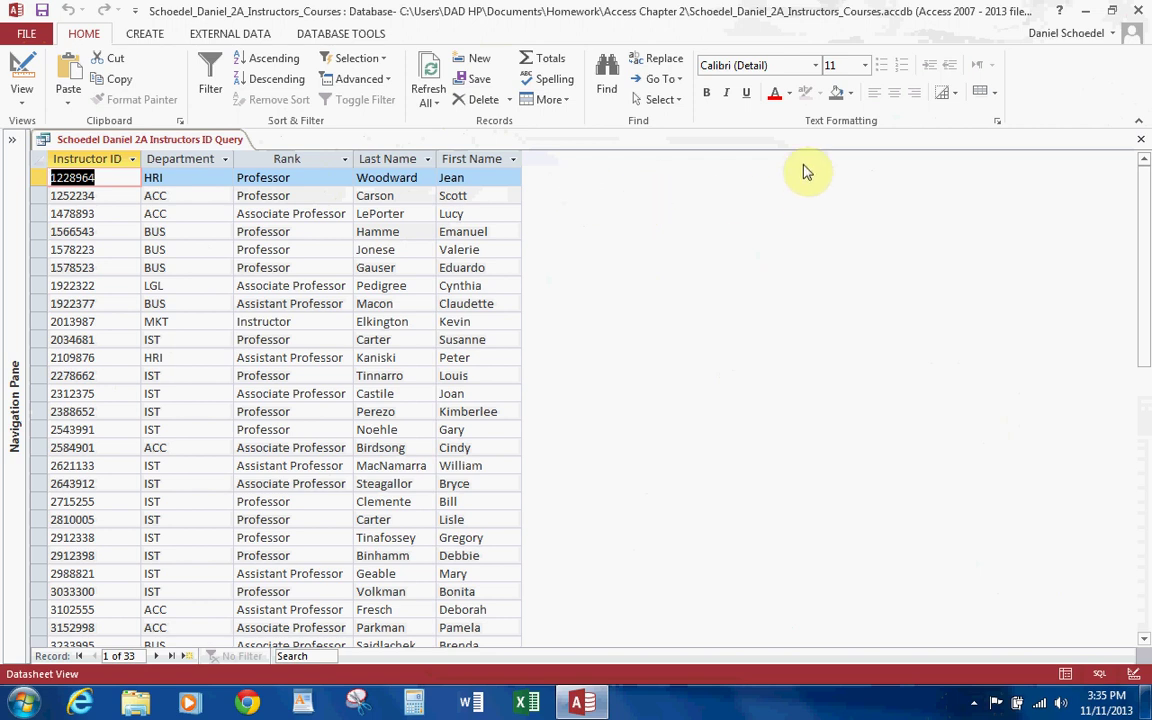
click(1140, 139)
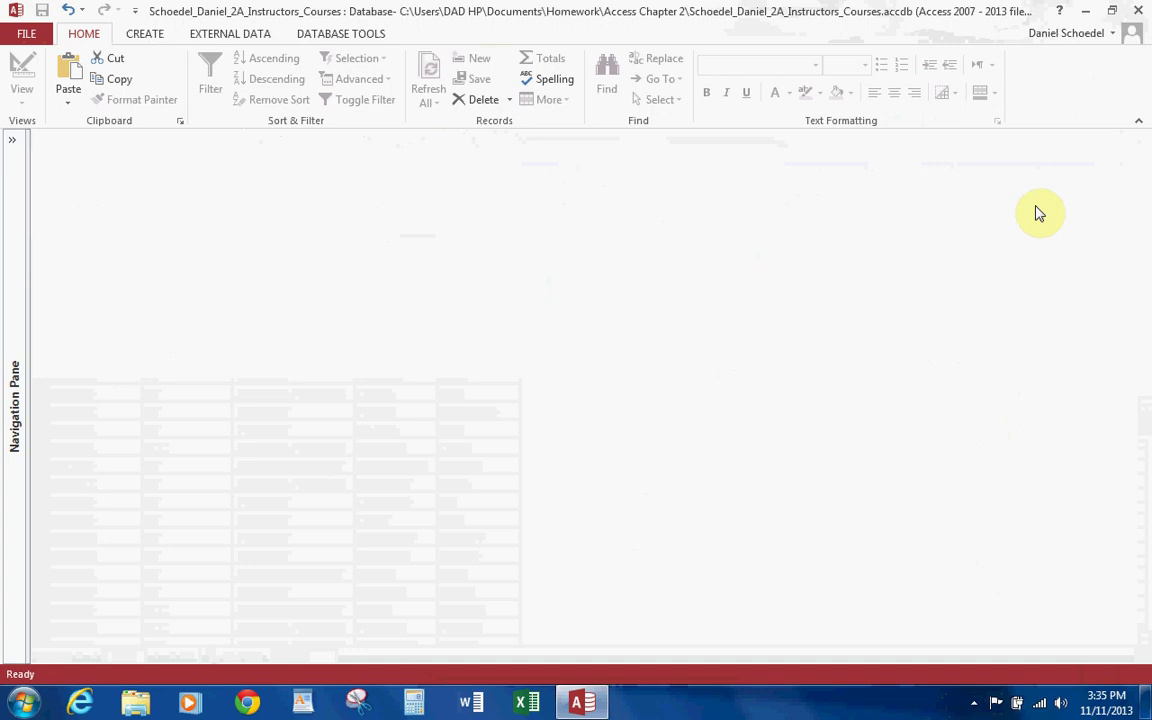
Step: Copy the Instructors ID query and paste it as "2A Department Sort Query"
click(13, 140)
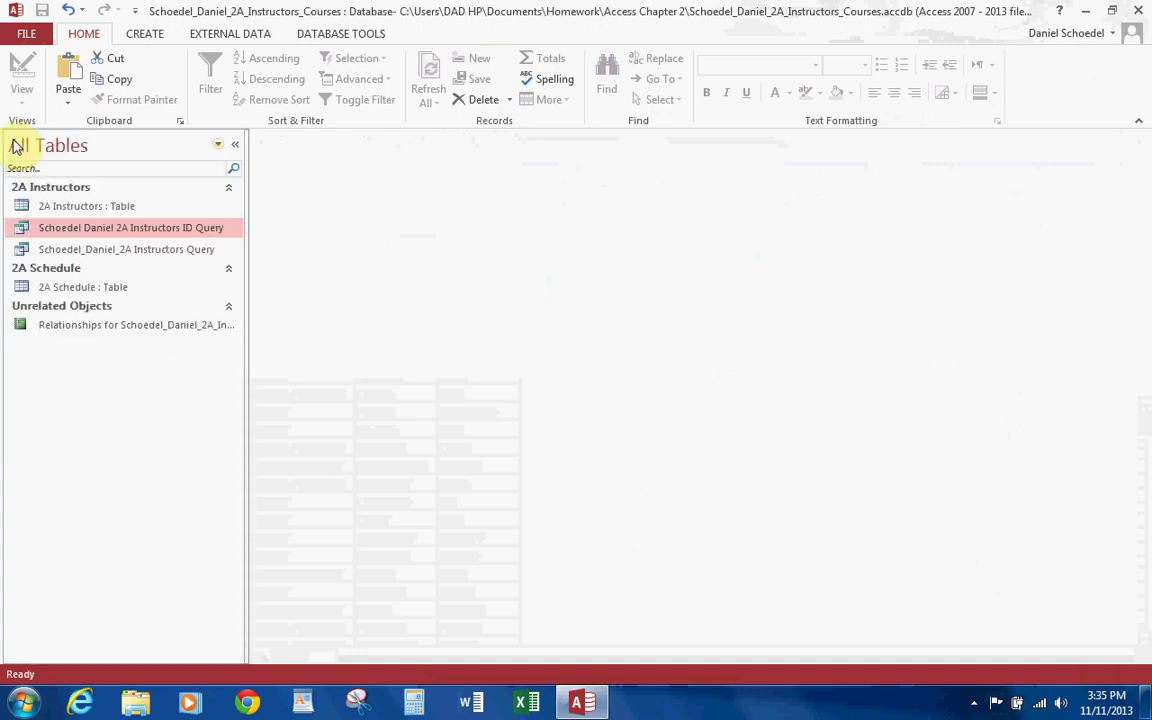
right_click(150, 232)
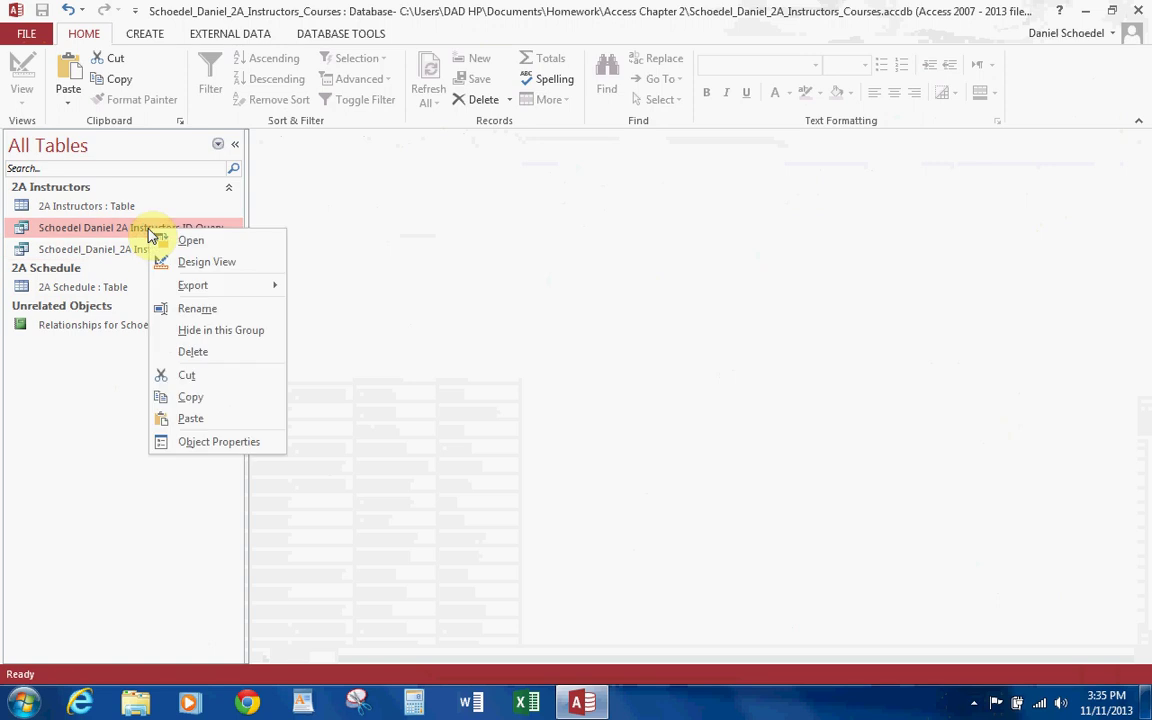
click(192, 398)
right_click(62, 377)
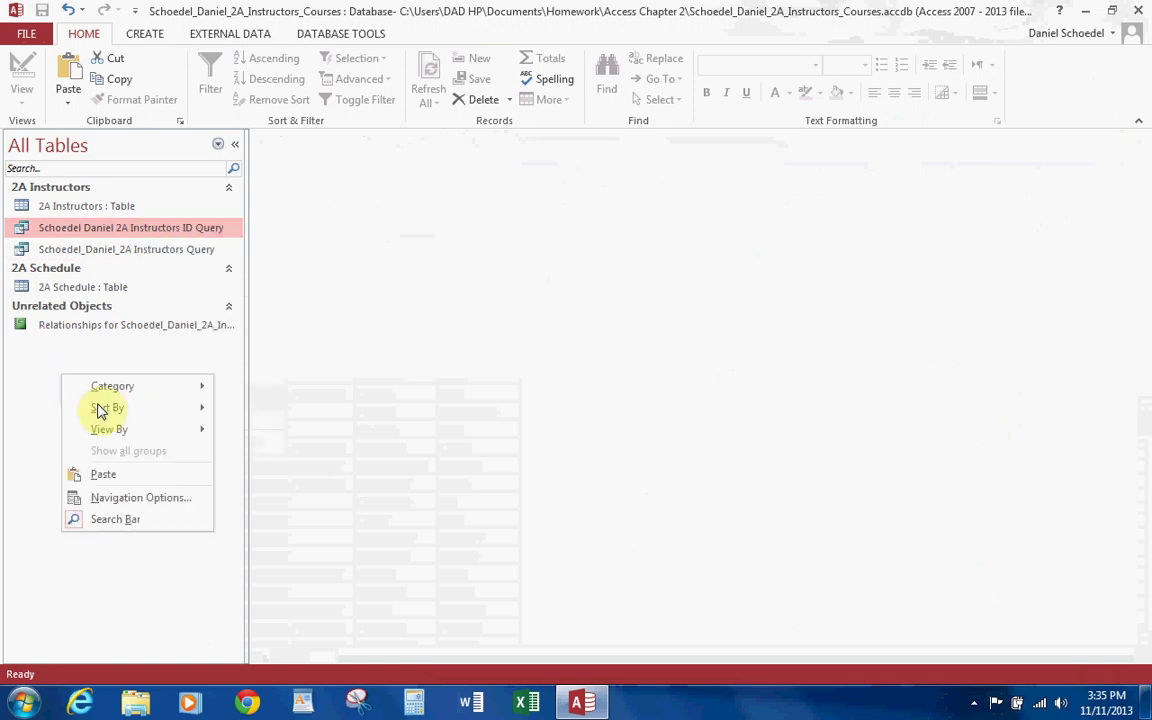
click(116, 477)
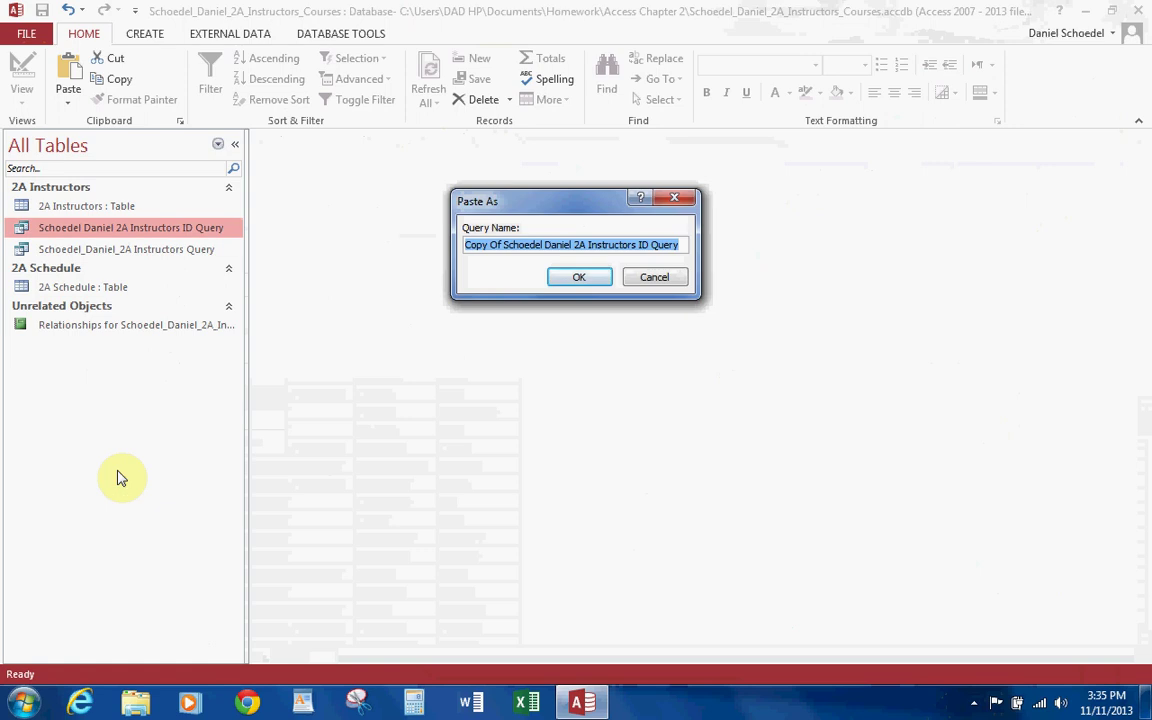
text(2)
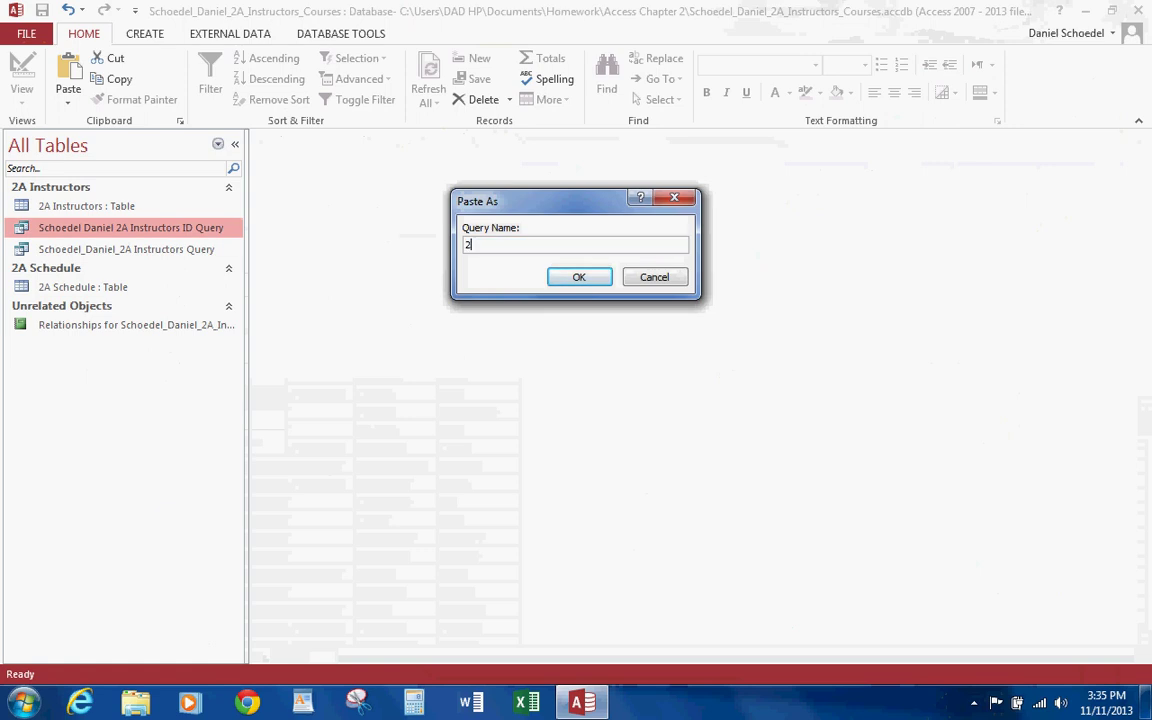
text(A Department Sort Qu)
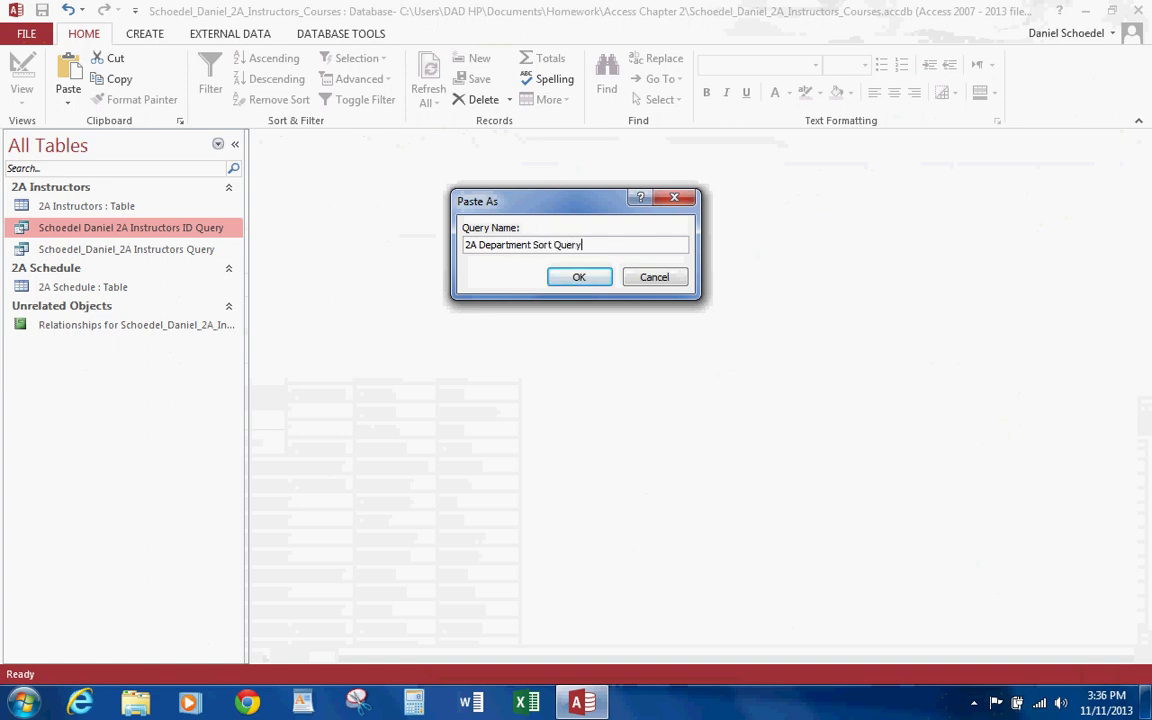
text(ery)
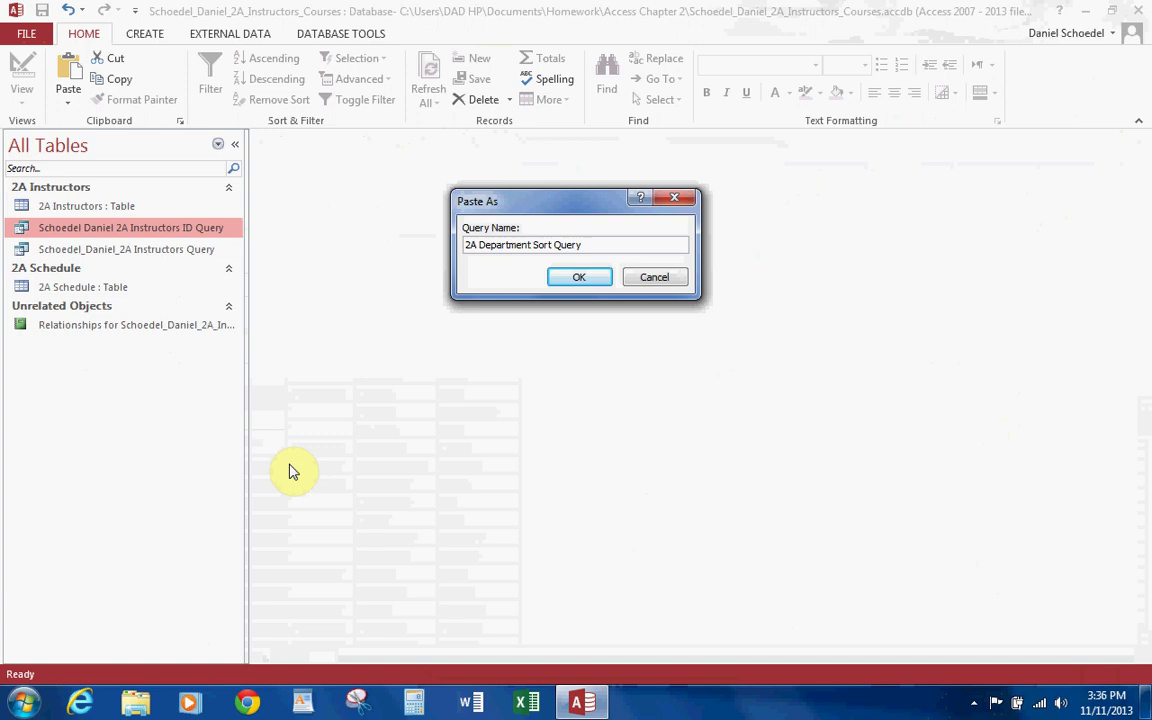
click(594, 278)
Step: Open the 2A Department Sort Query in Design View and set the Last Name field to sort Ascending
click(101, 230)
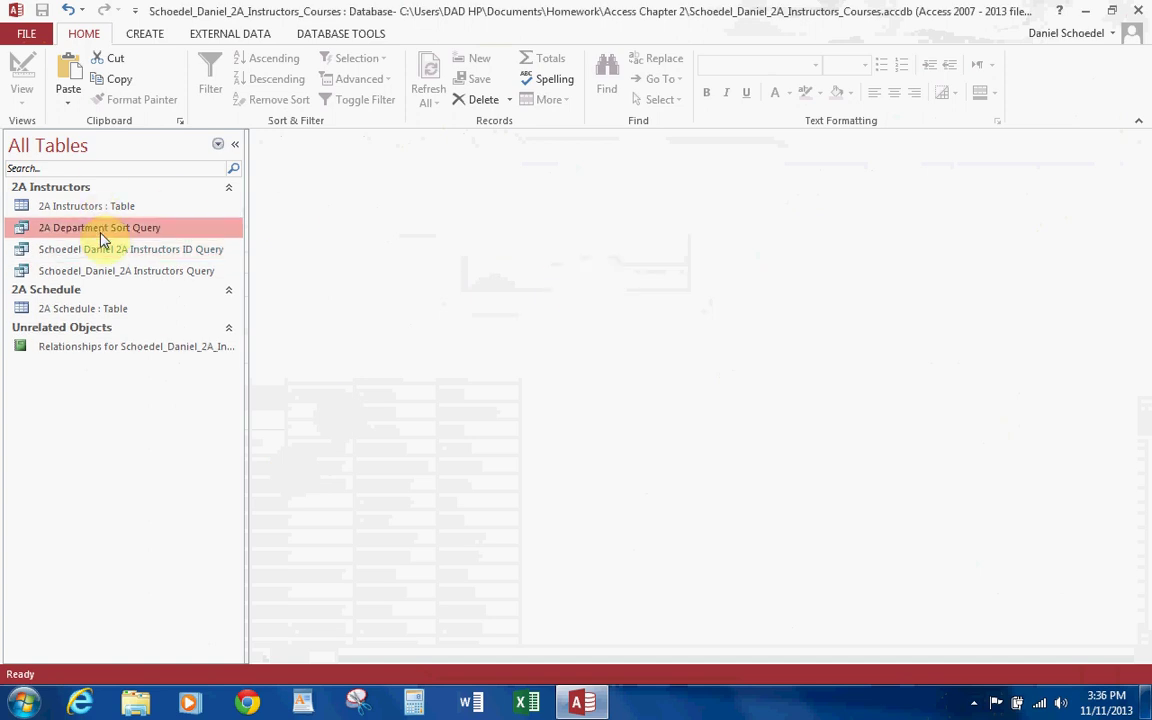
double_click(99, 228)
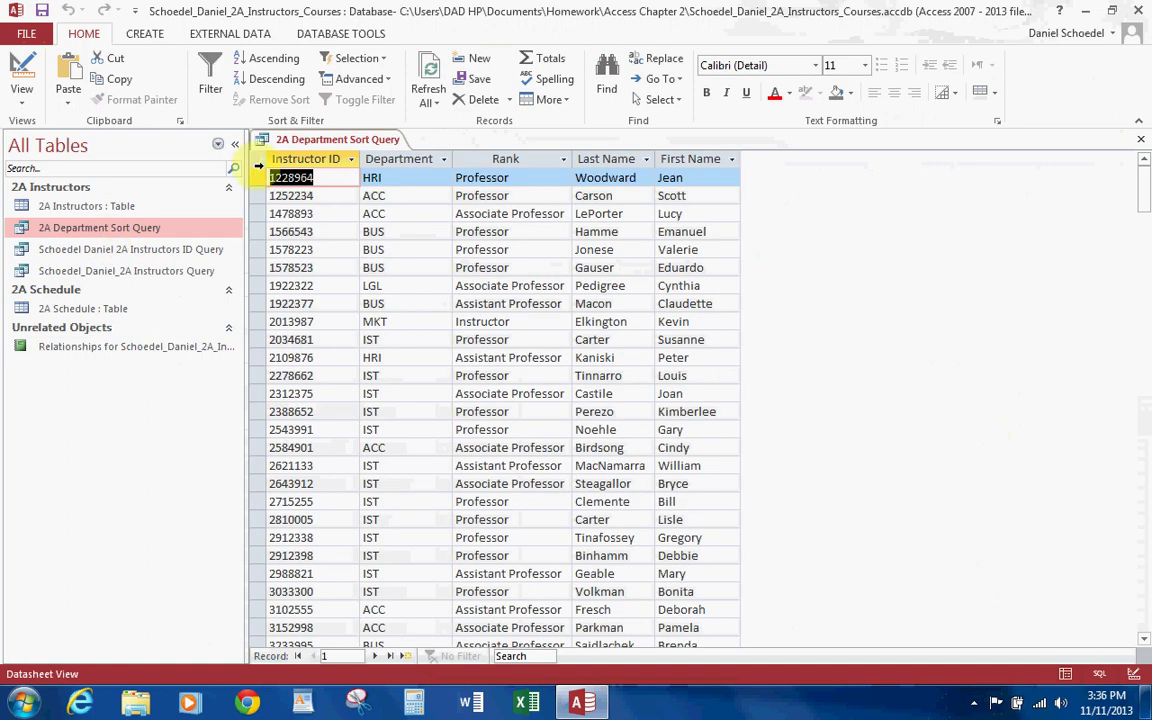
click(234, 148)
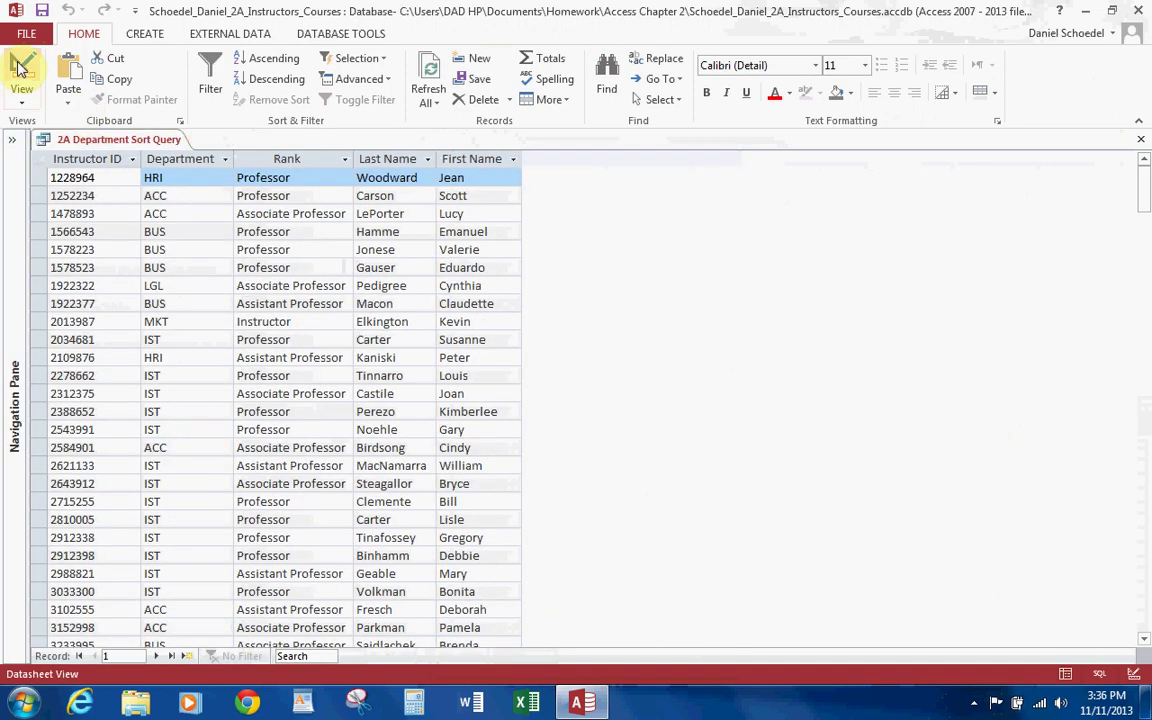
click(19, 67)
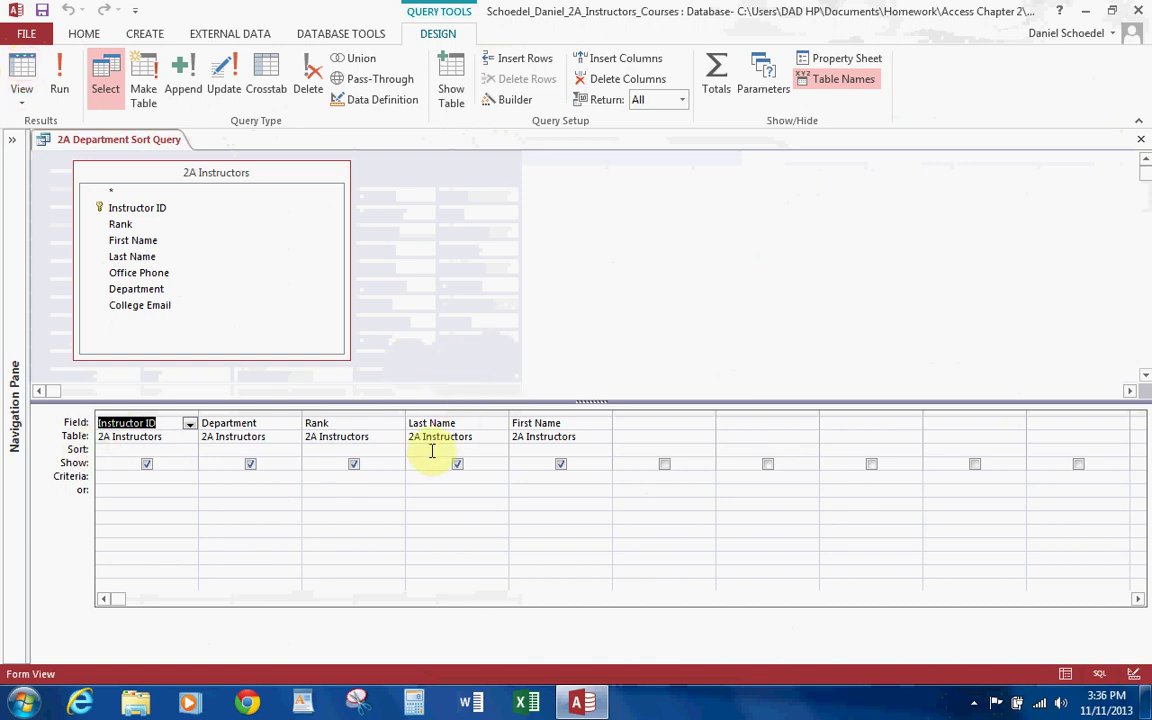
click(500, 452)
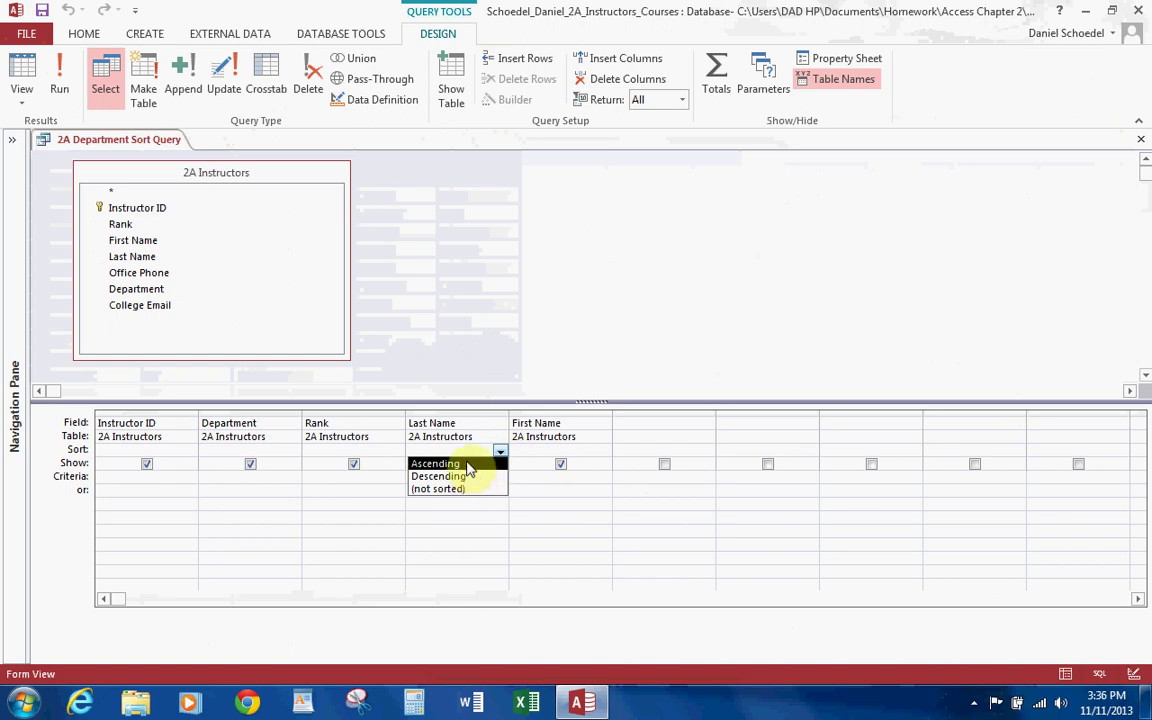
click(466, 465)
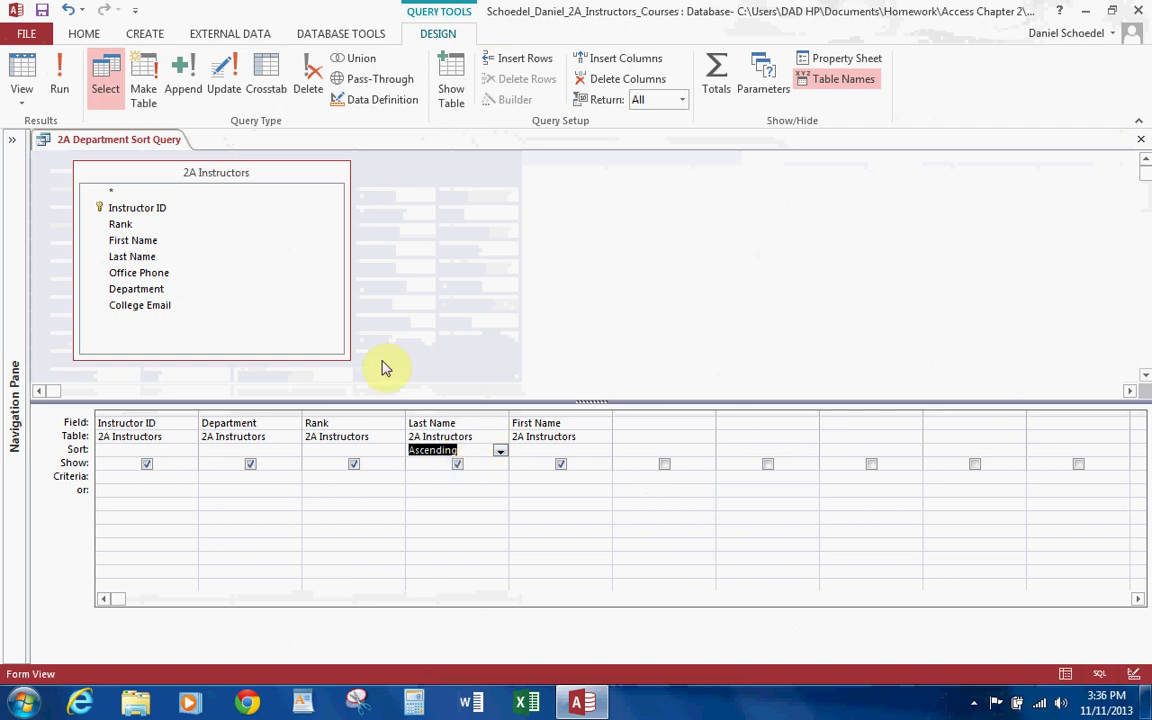
Step: Run the 2A Department Sort Query and save its design
click(57, 76)
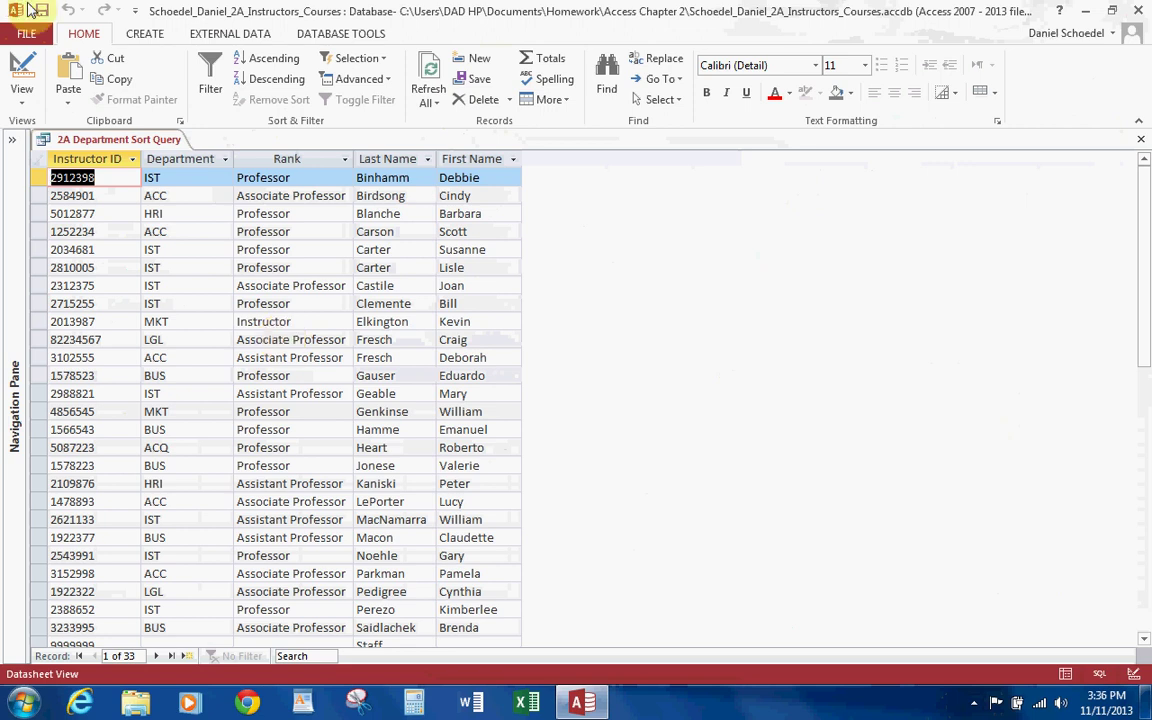
click(40, 12)
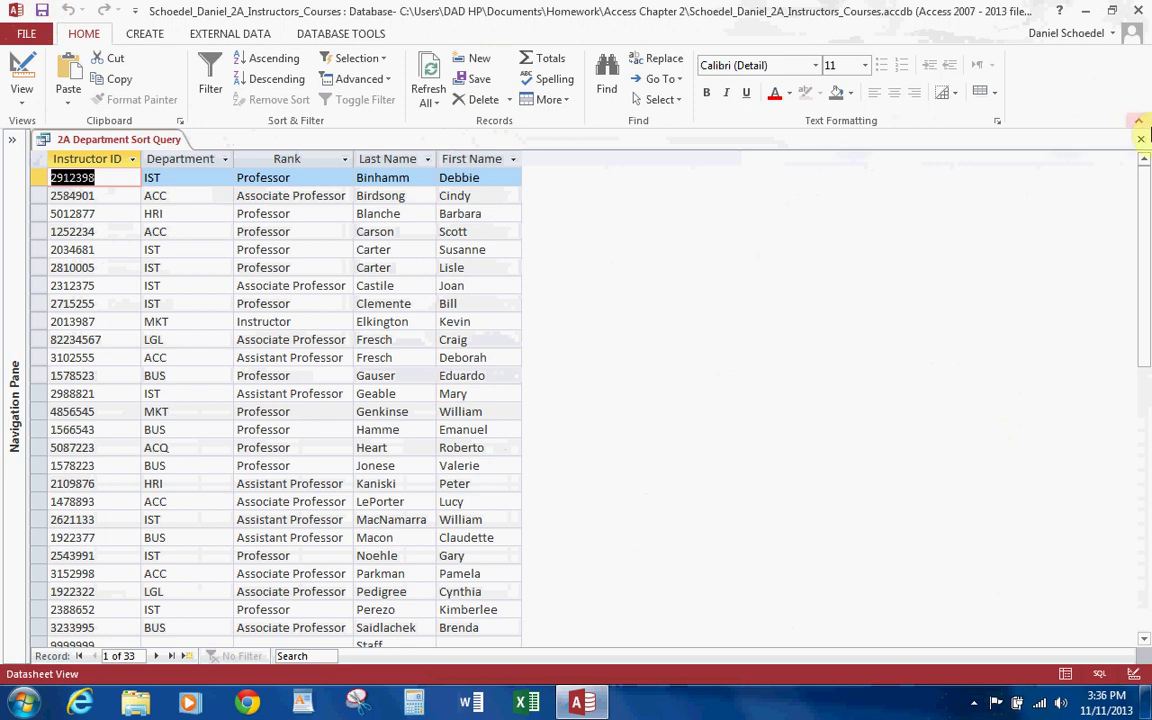
Step: Close the 2A Department Sort Query, then reopen it from the object list in Design View
click(1141, 139)
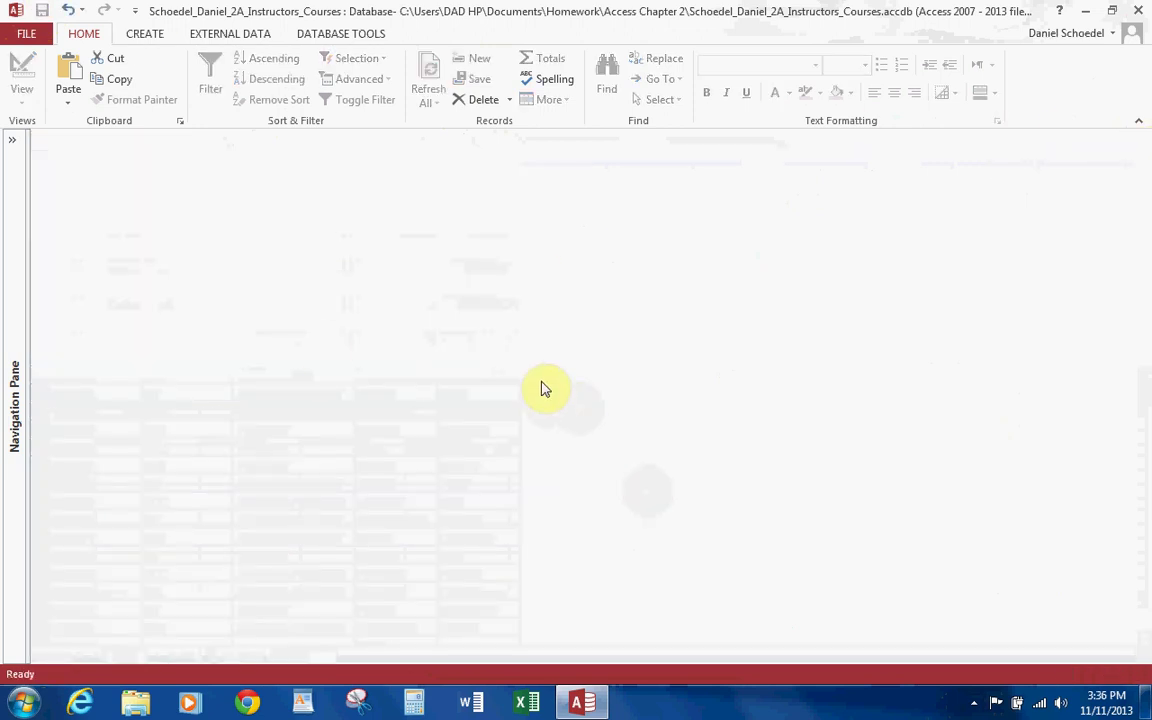
click(33, 36)
click(33, 39)
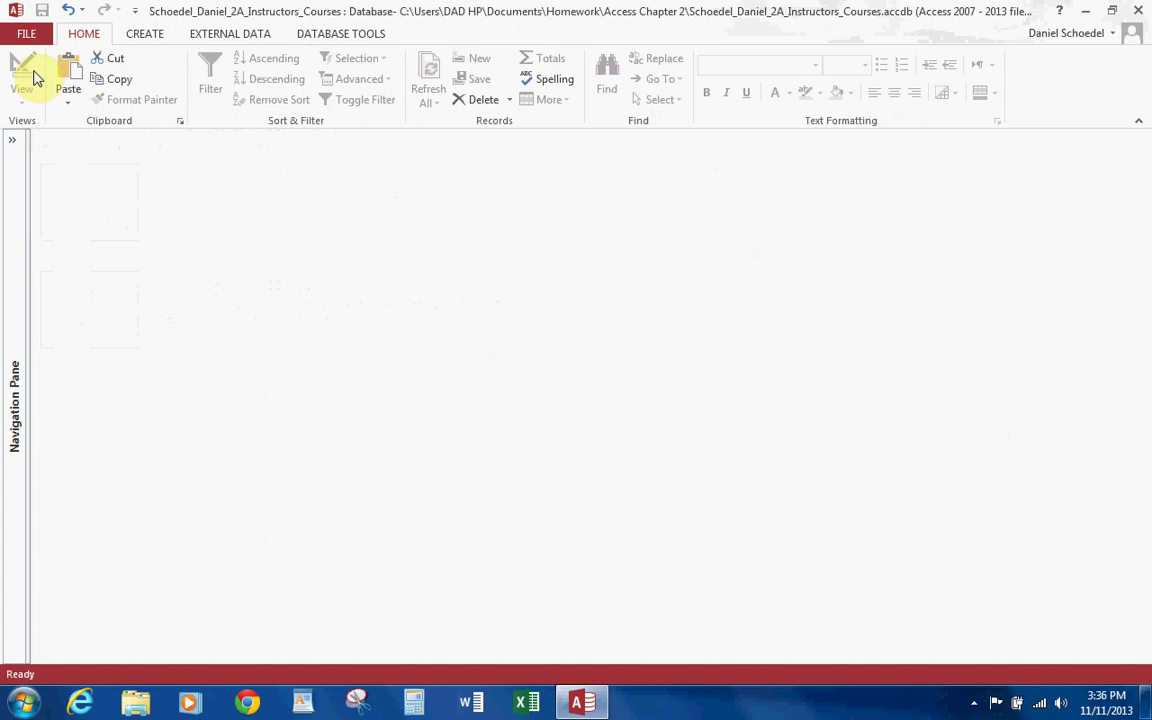
click(13, 141)
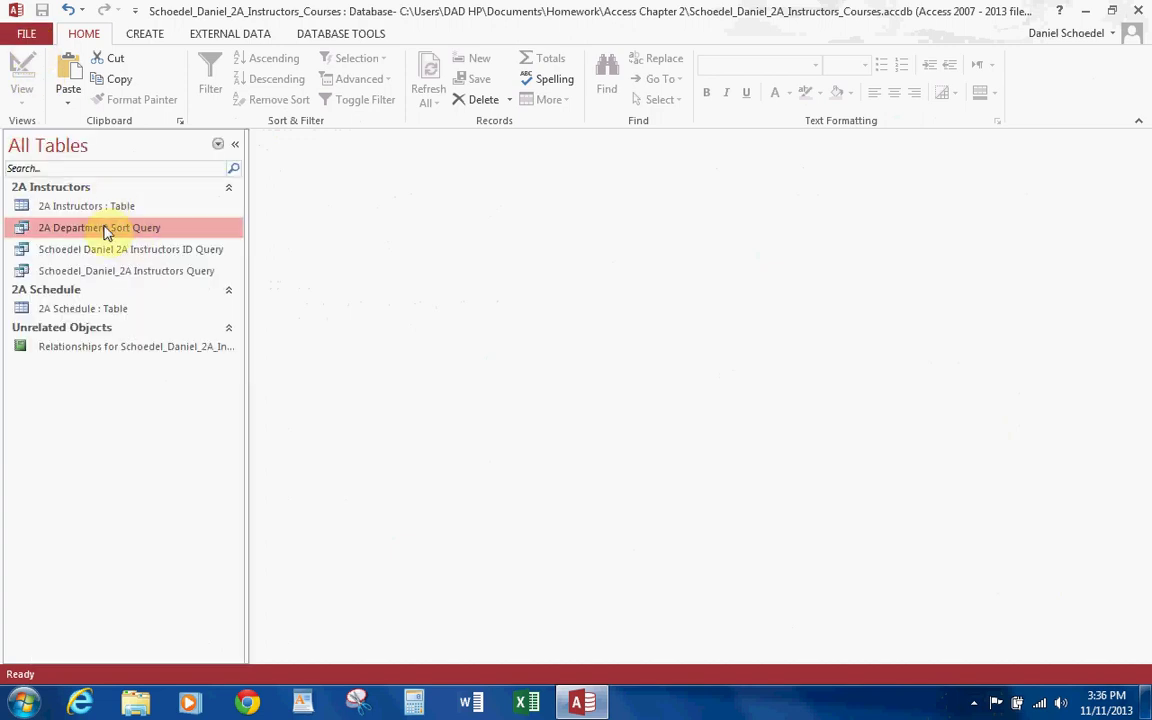
double_click(105, 229)
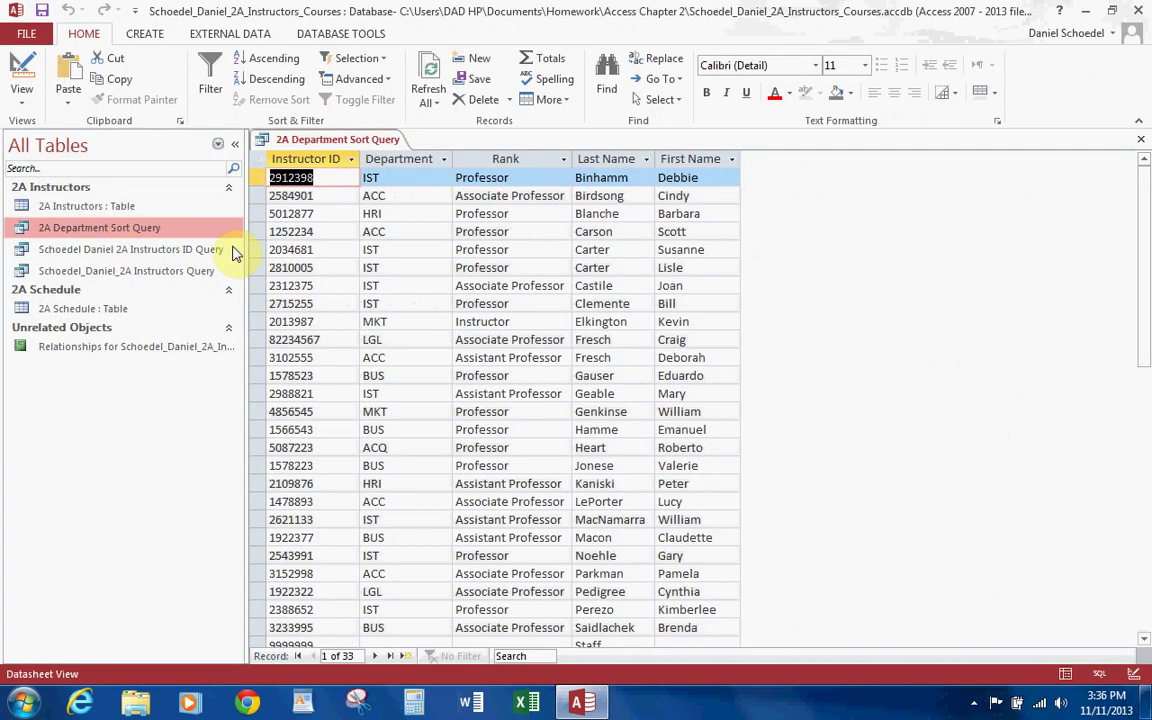
click(31, 72)
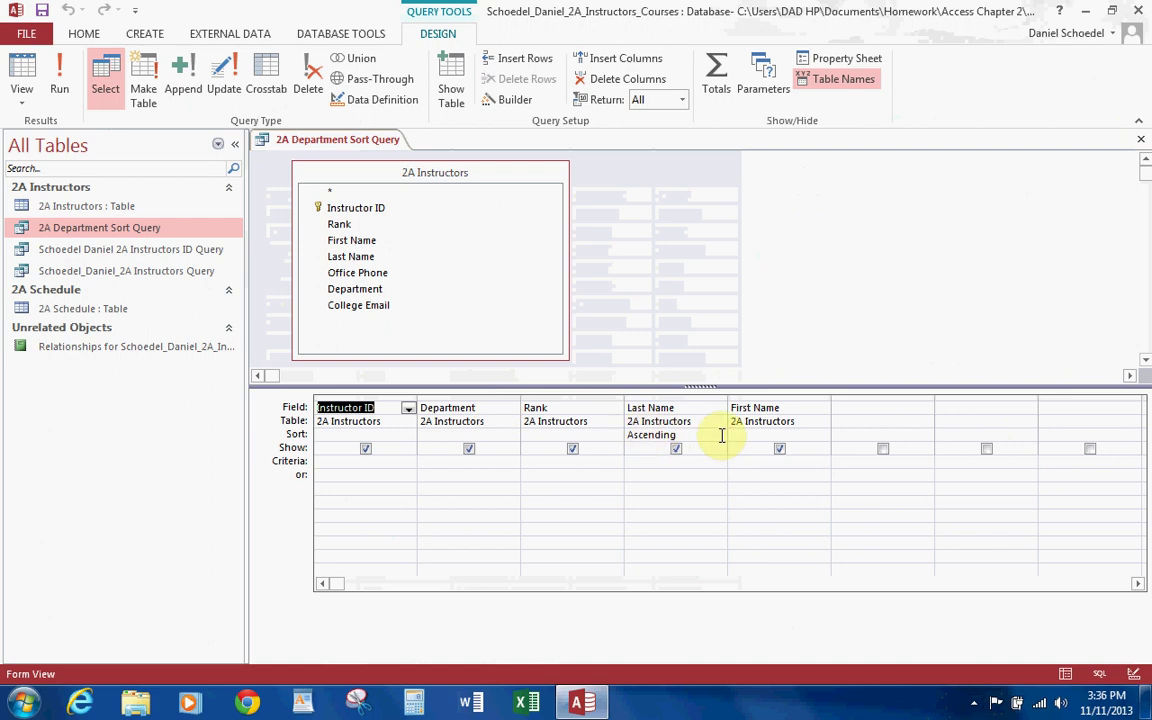
Step: Sort First Name Ascending and Department Descending in the 2A Department Sort Query, and run it
click(819, 410)
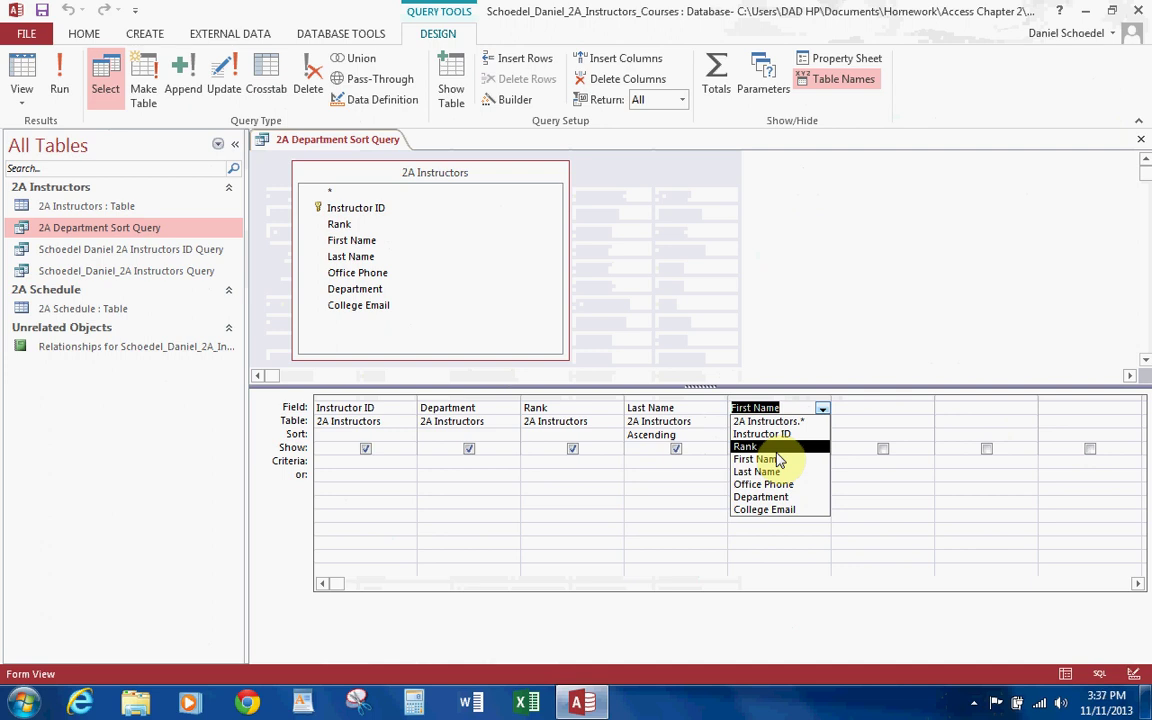
click(822, 438)
click(818, 436)
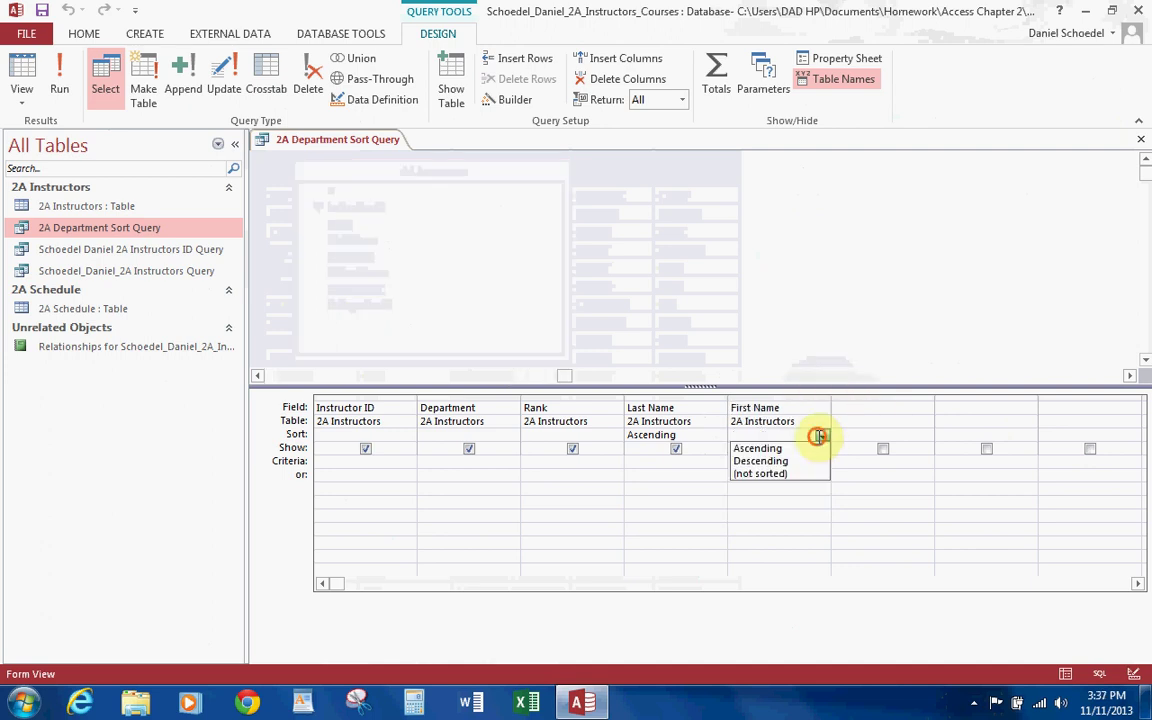
click(790, 450)
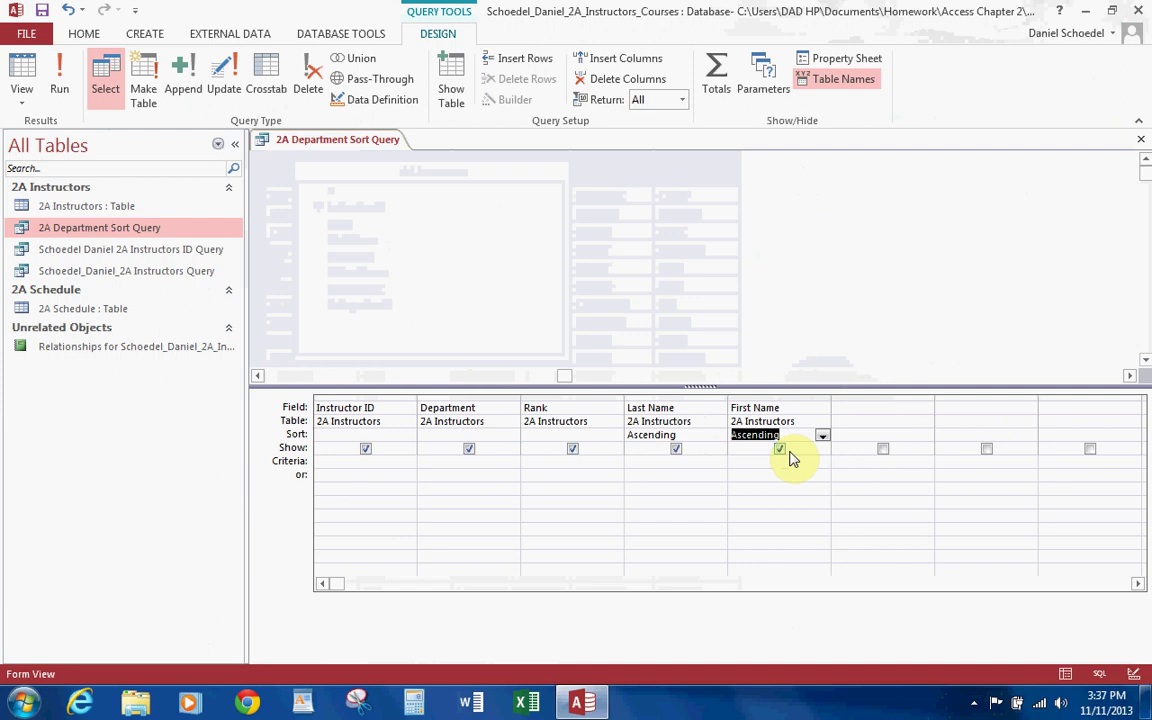
click(511, 436)
click(478, 462)
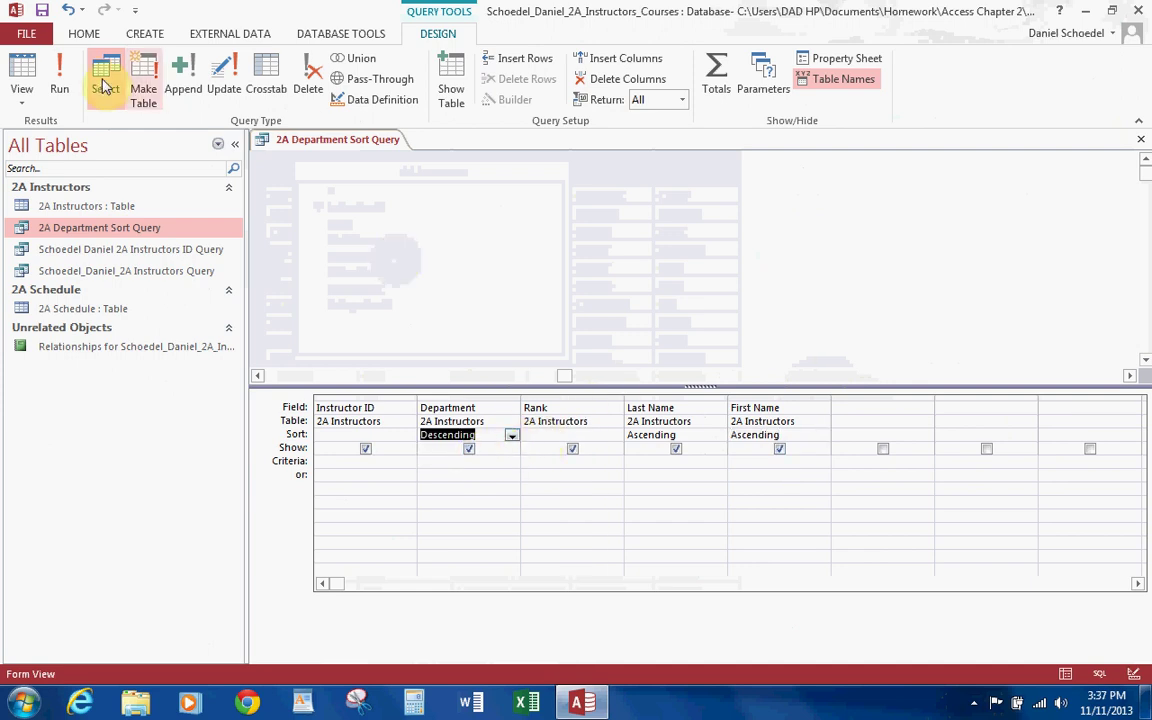
click(70, 90)
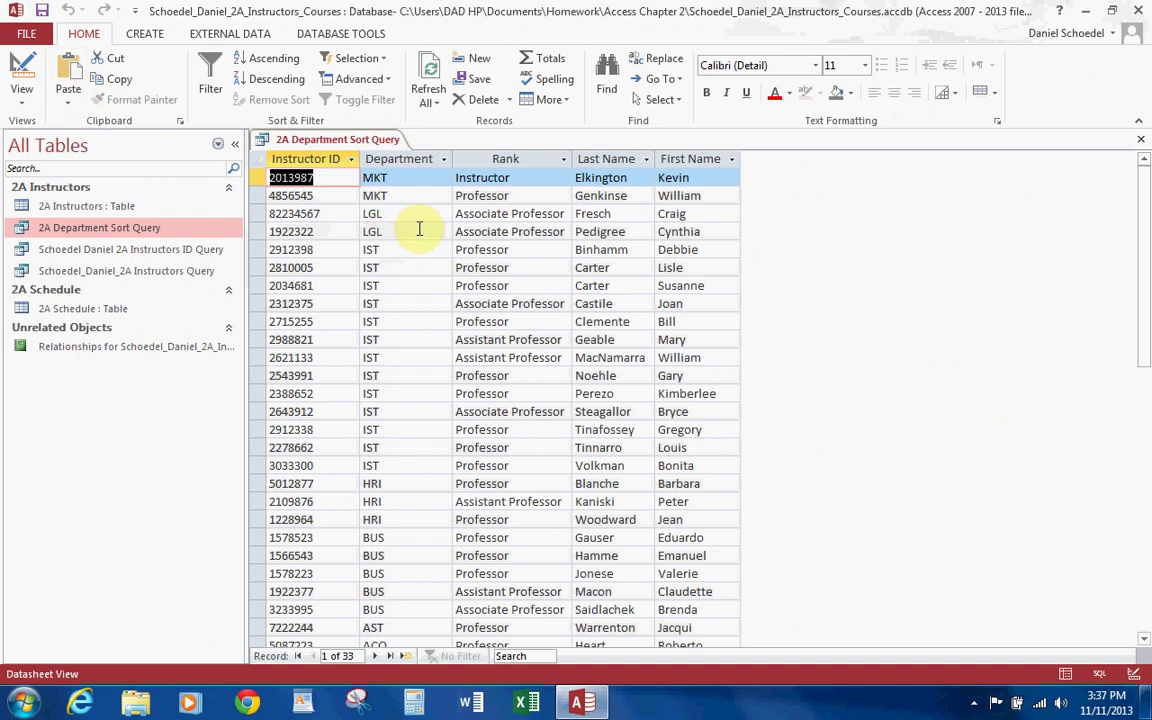
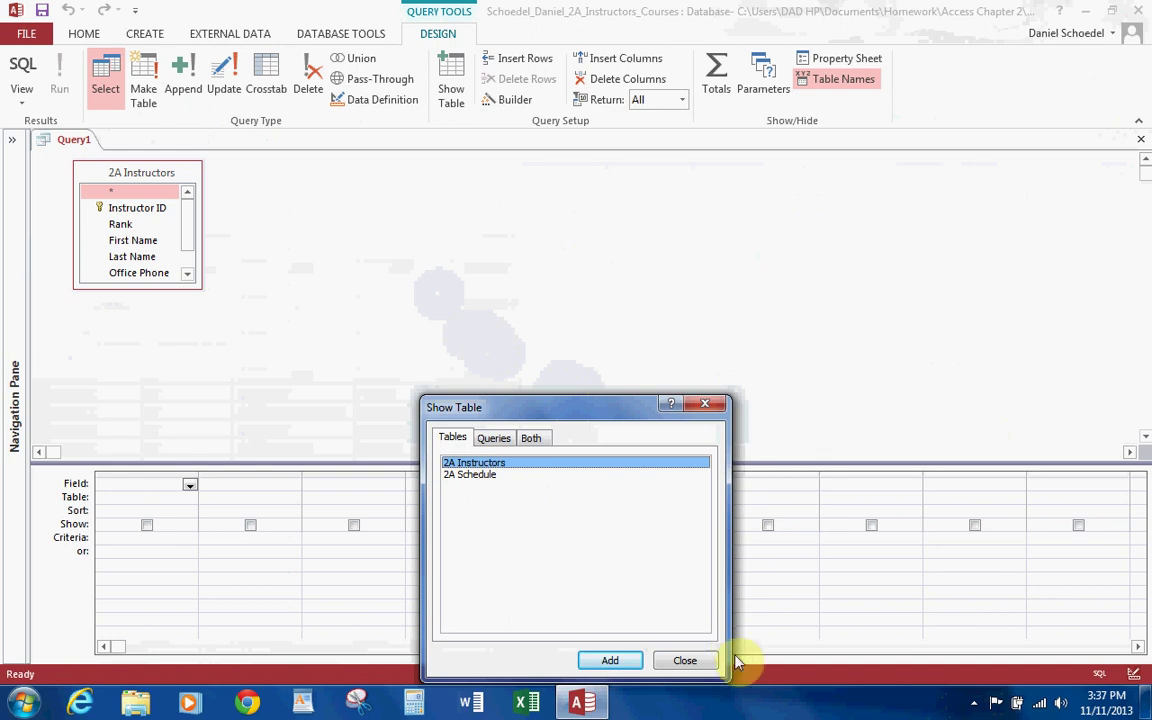
Step: Enlarge the 2A Instructors field list and add Department, Instructor ID, Rank, Last Name and First Name to the new query
click(688, 661)
drag(199, 286, 327, 356)
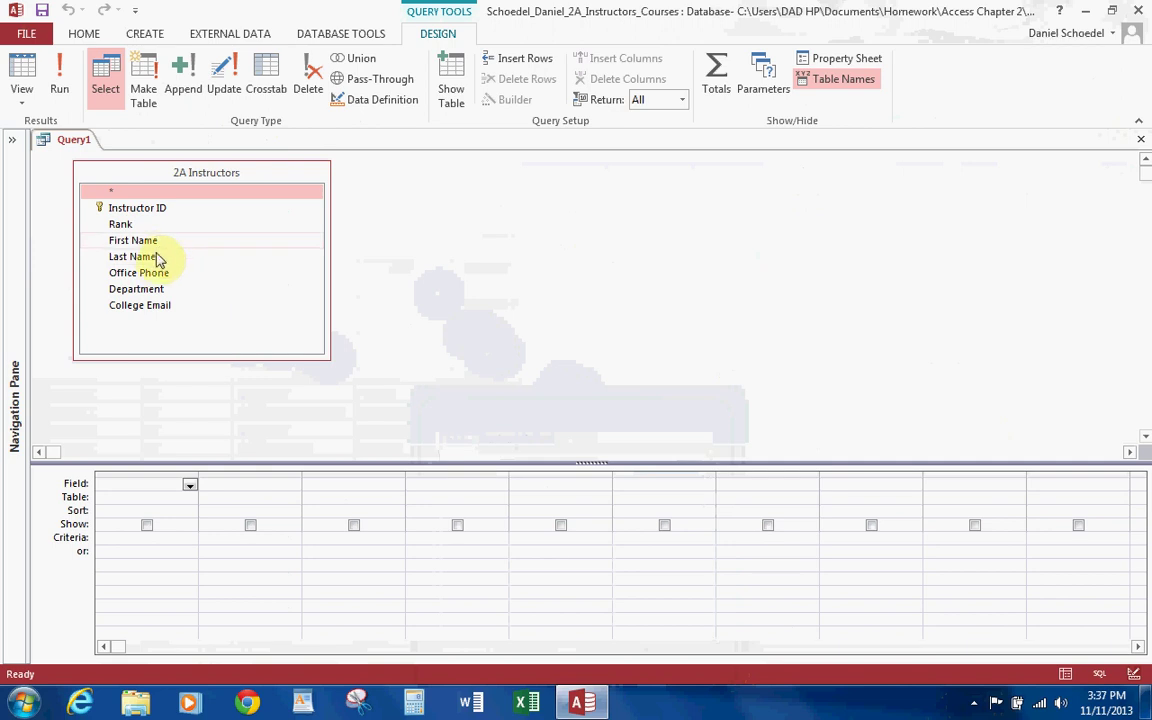
double_click(132, 289)
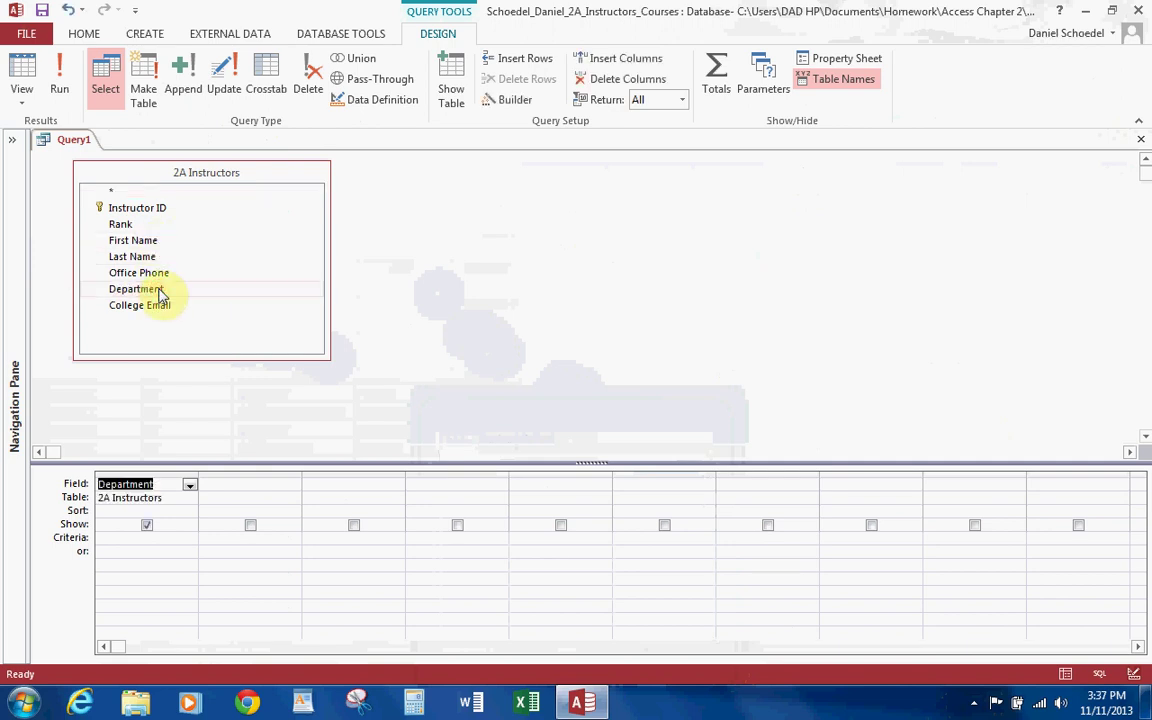
double_click(155, 212)
double_click(121, 224)
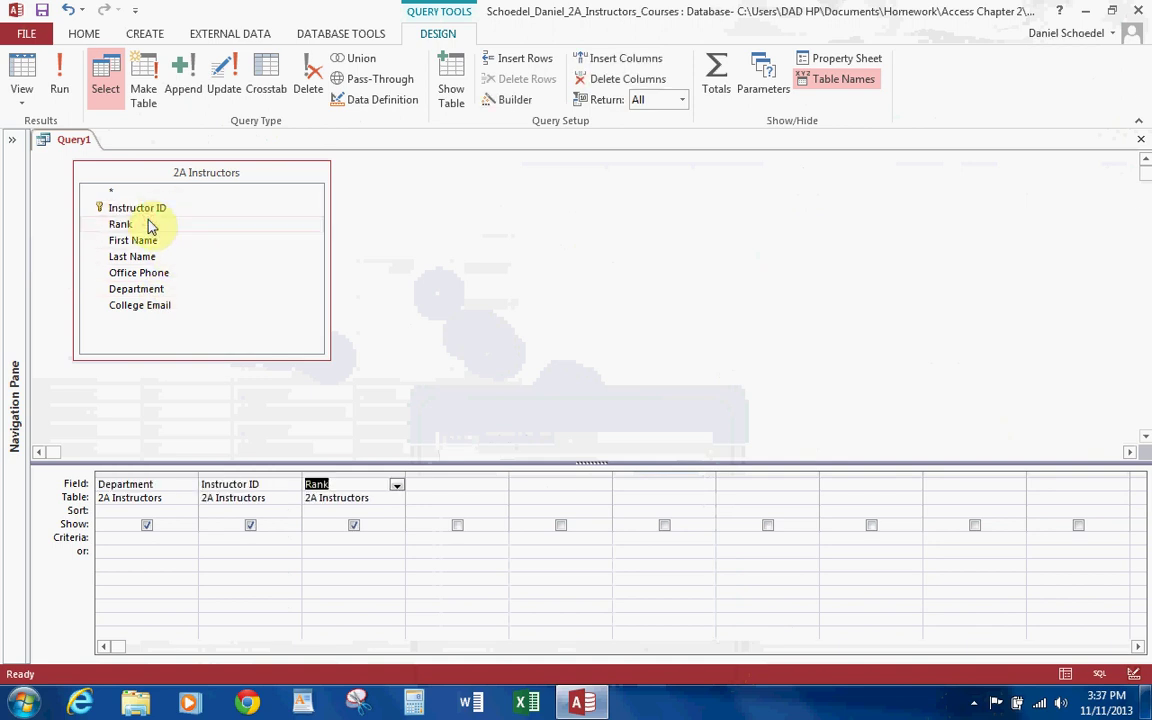
double_click(145, 256)
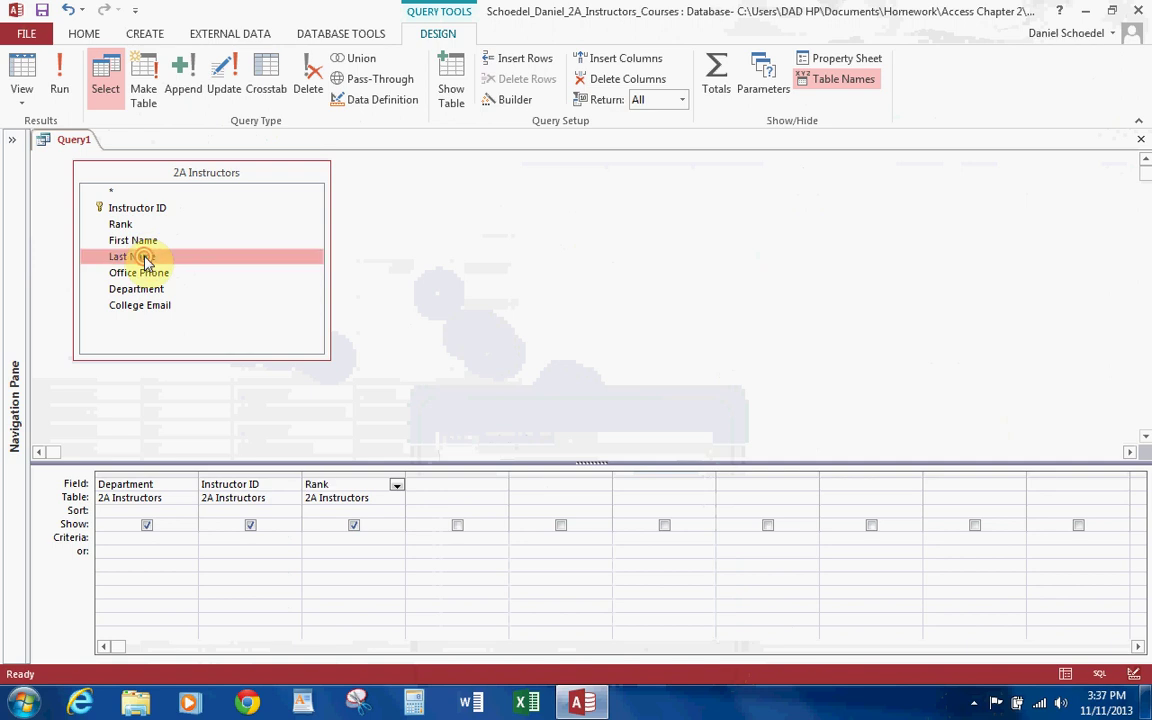
double_click(148, 241)
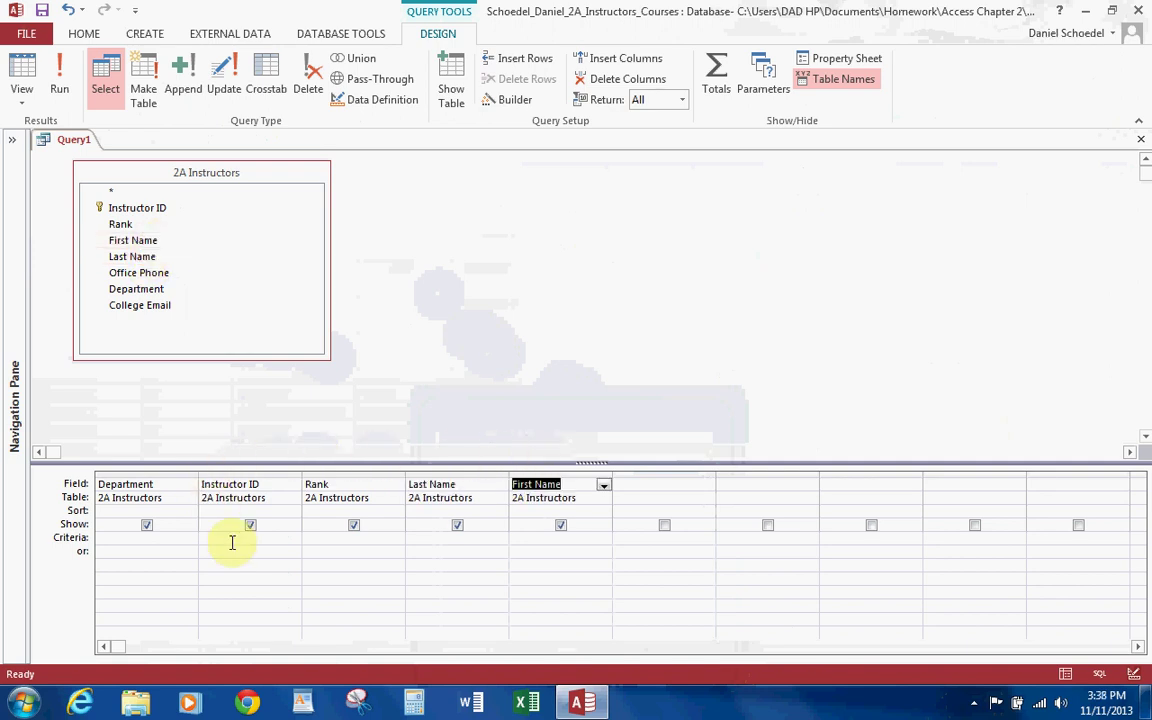
Step: Limit the query to Department IST, sort Last Name Ascending, and run it
click(330, 538)
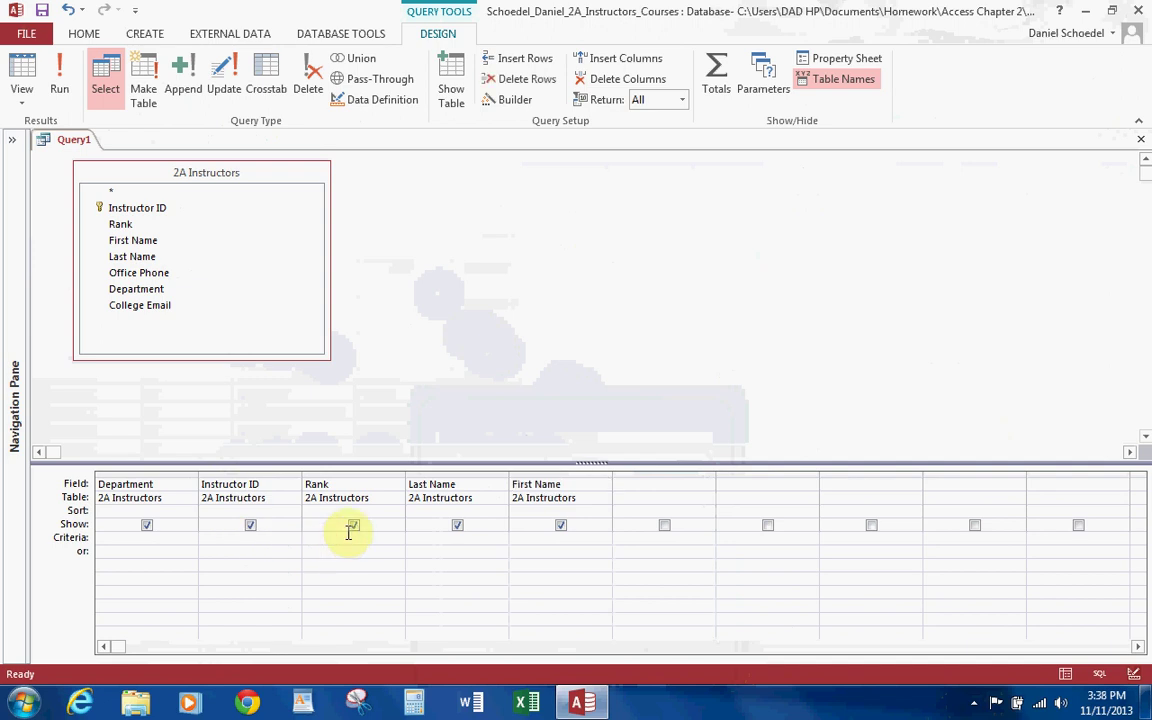
click(166, 536)
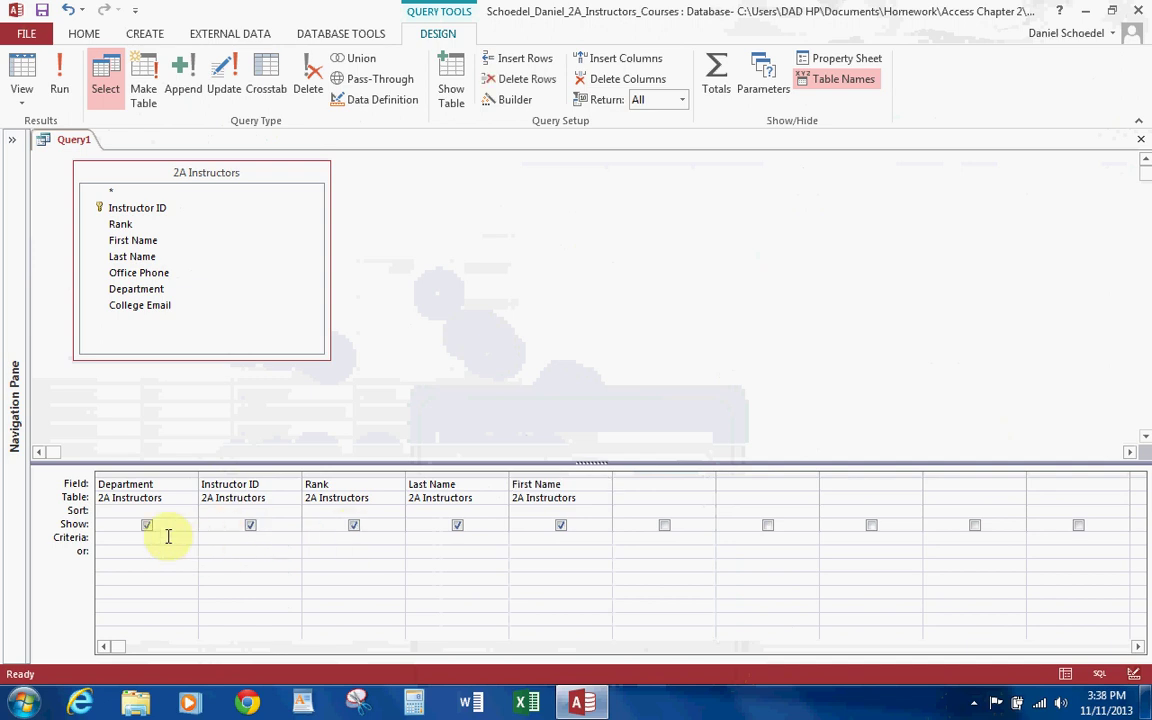
text(IST)
click(494, 511)
click(500, 513)
click(441, 527)
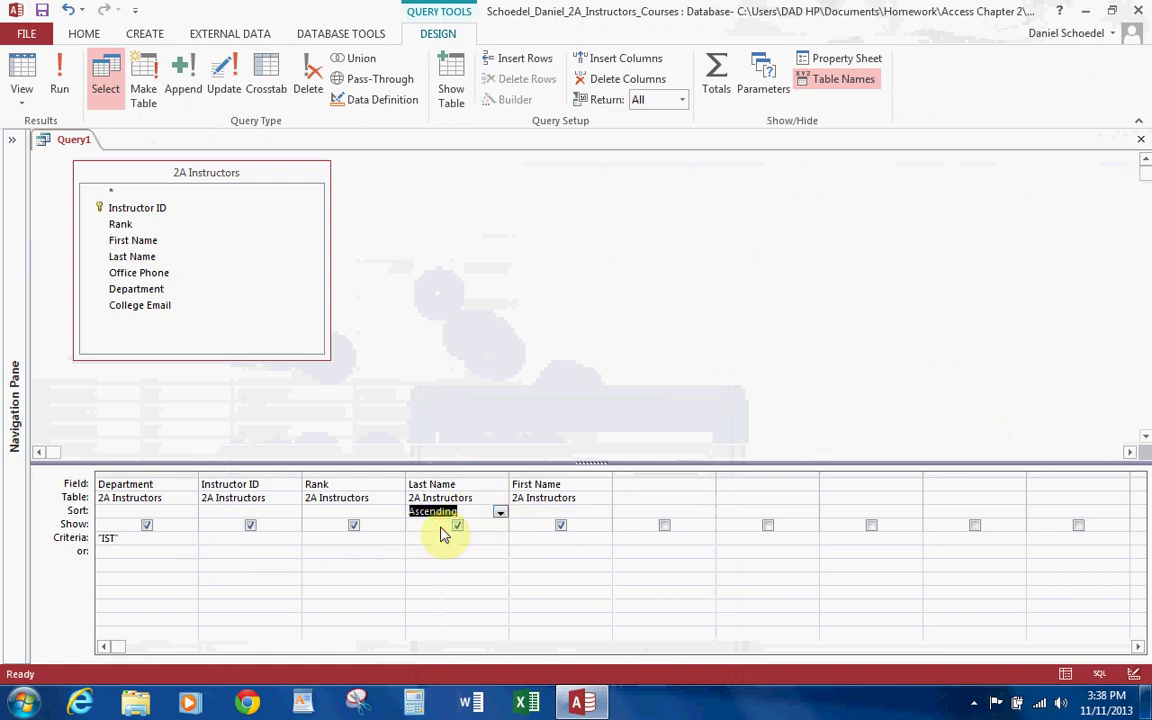
click(62, 78)
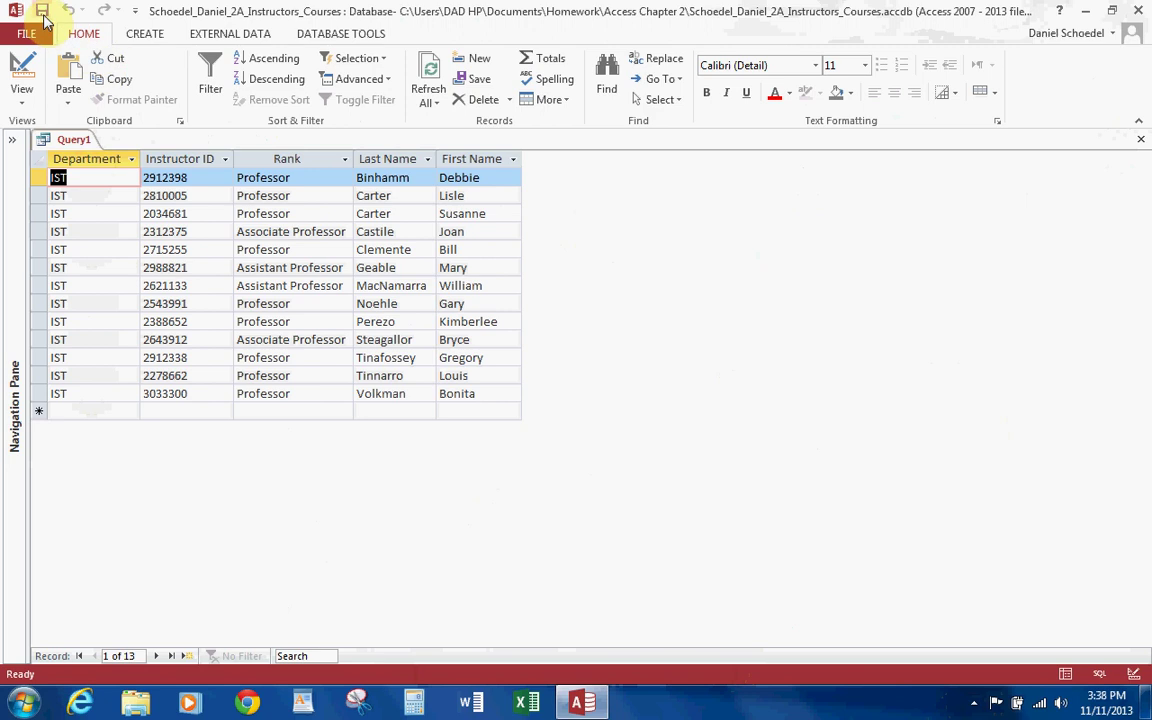
Step: Check the query's design, rerun it, save it as "2A IST Query" and close it
click(21, 72)
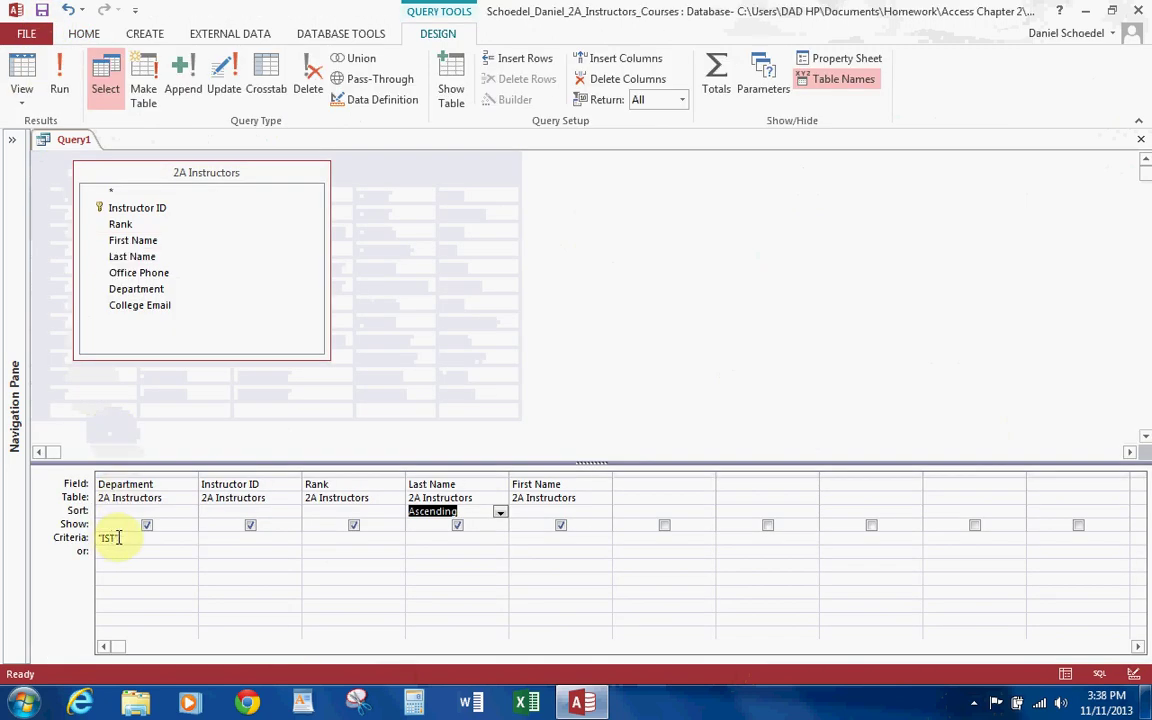
click(62, 72)
click(42, 11)
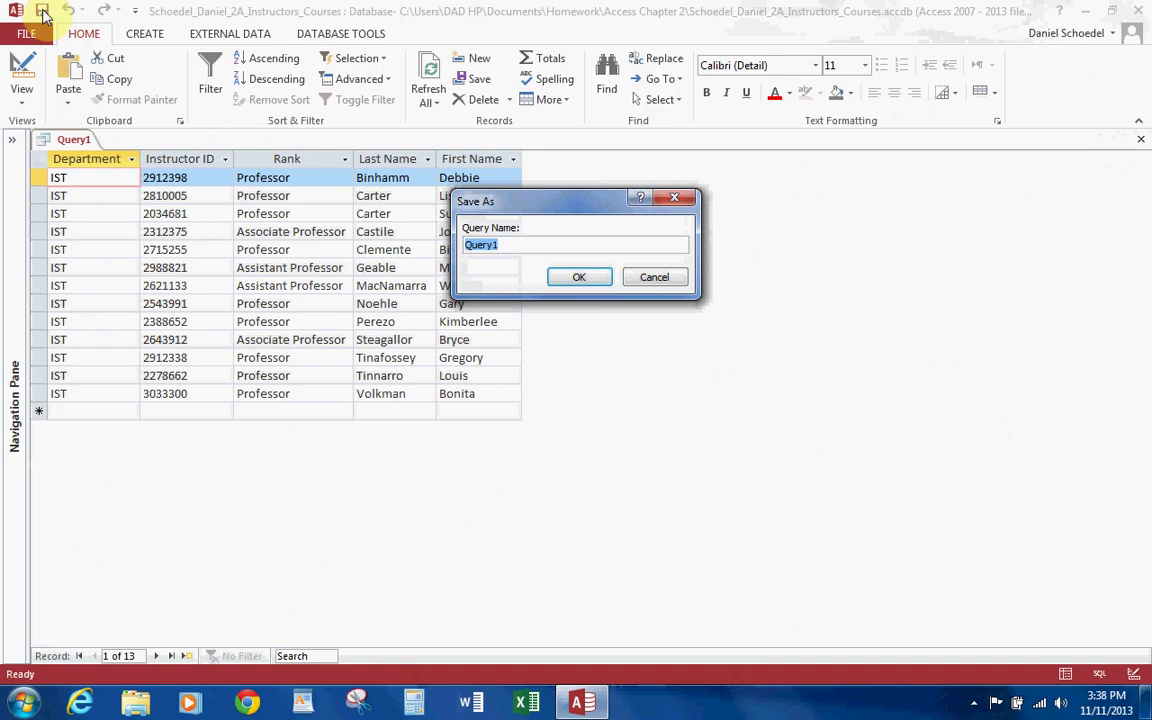
text(2A)
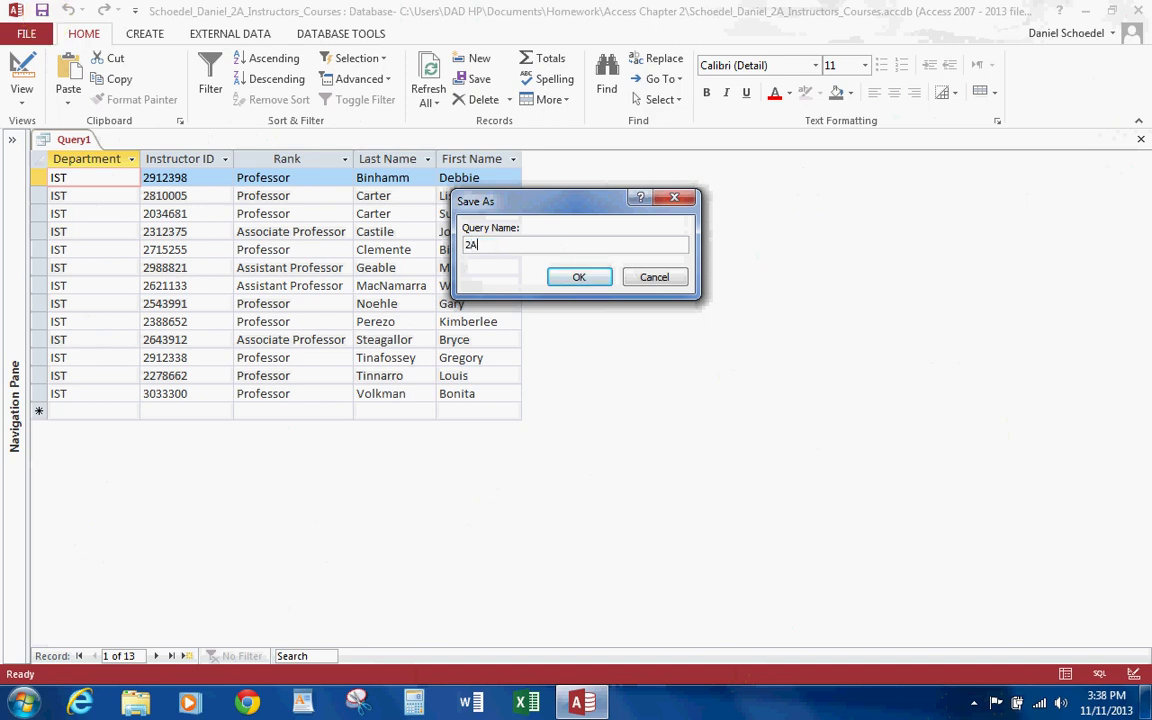
text( IST Query)
click(579, 278)
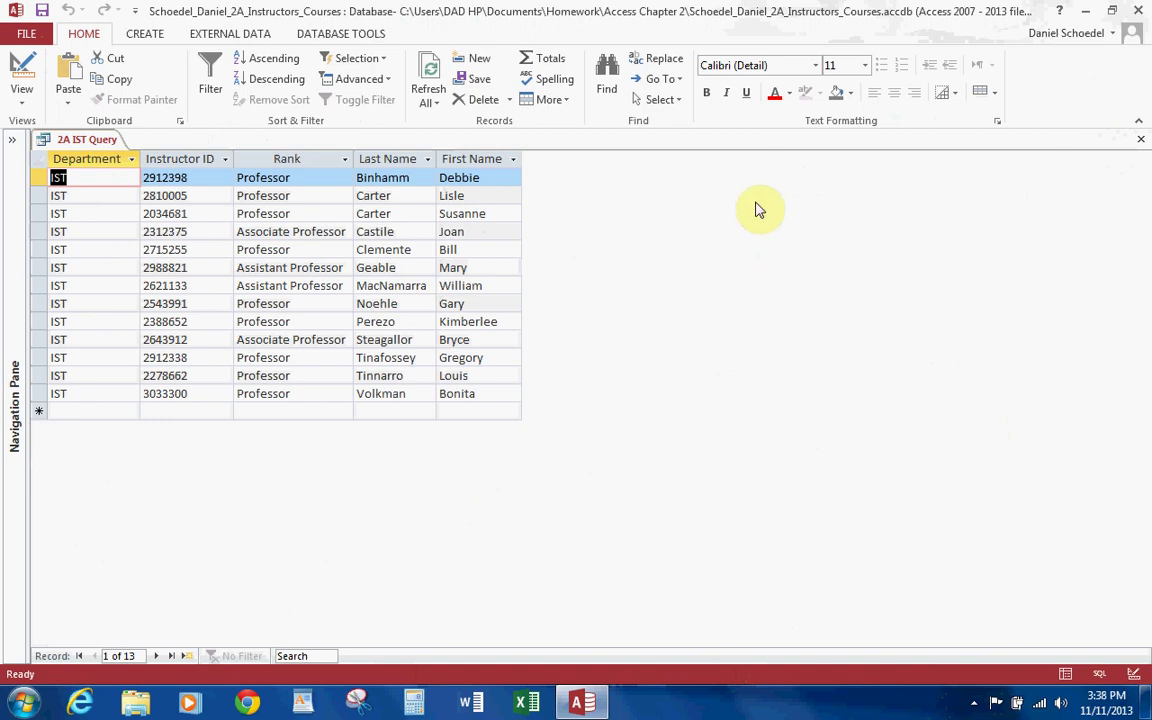
click(1139, 139)
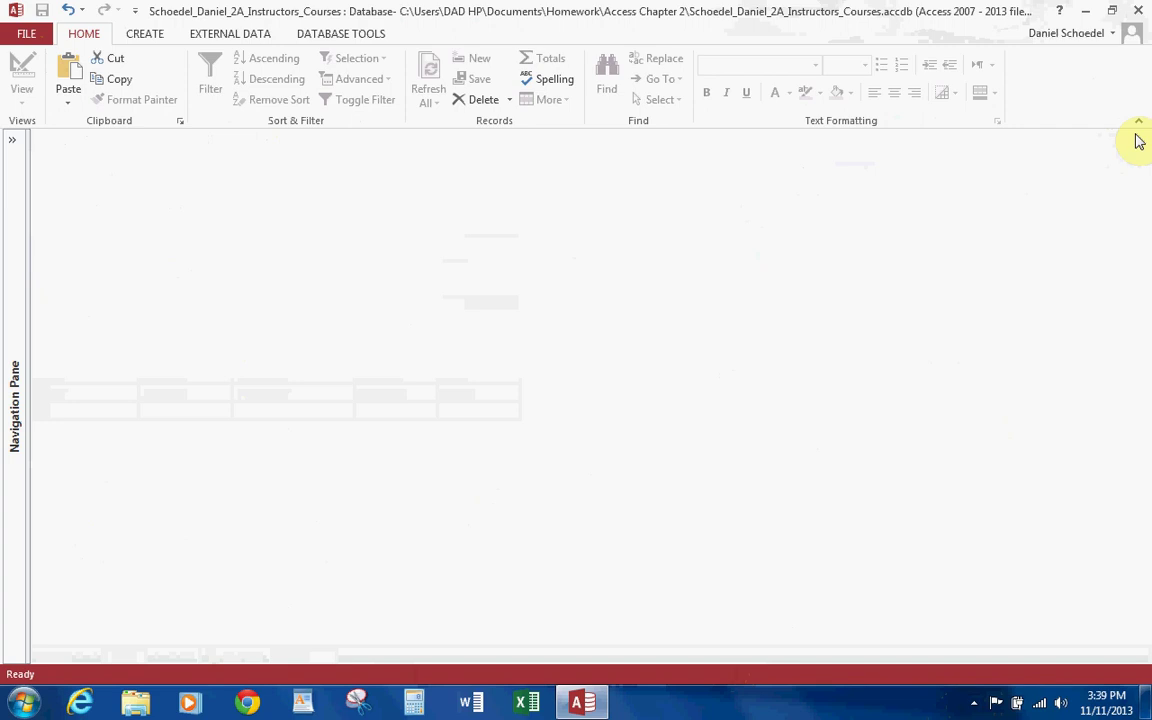
Step: Create a new query in Design View based on the 2A Instructors table and enlarge its field list
click(145, 34)
click(268, 72)
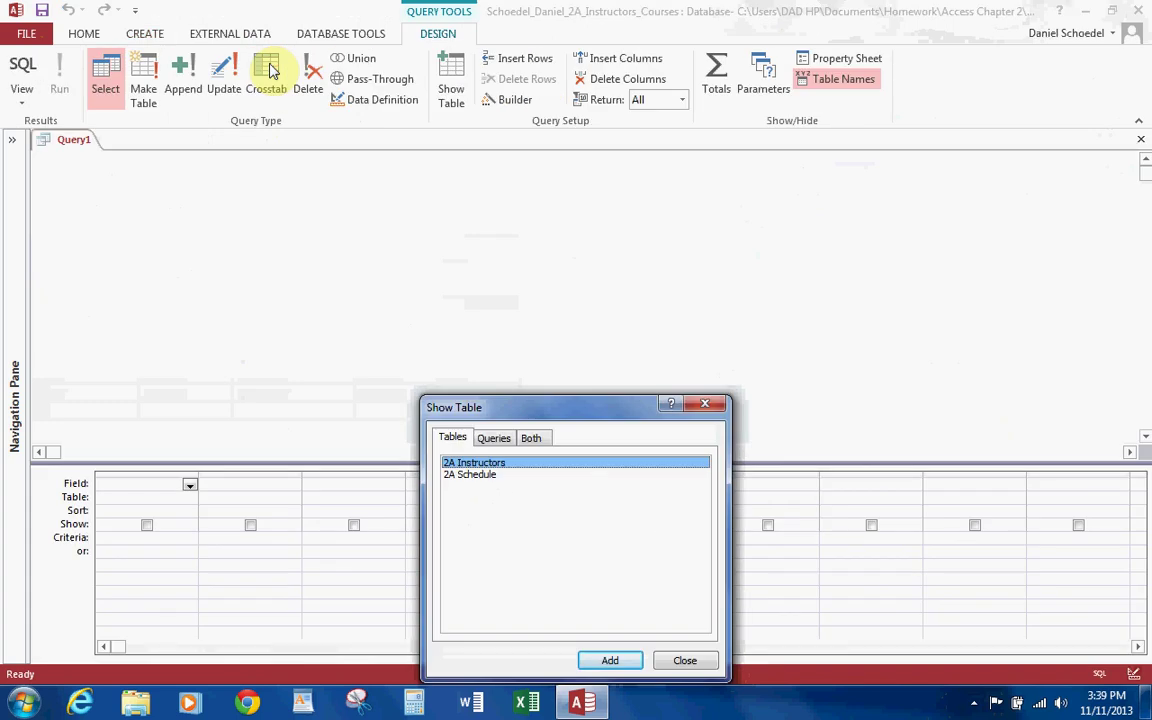
click(508, 465)
double_click(508, 465)
click(685, 660)
drag(201, 290, 352, 356)
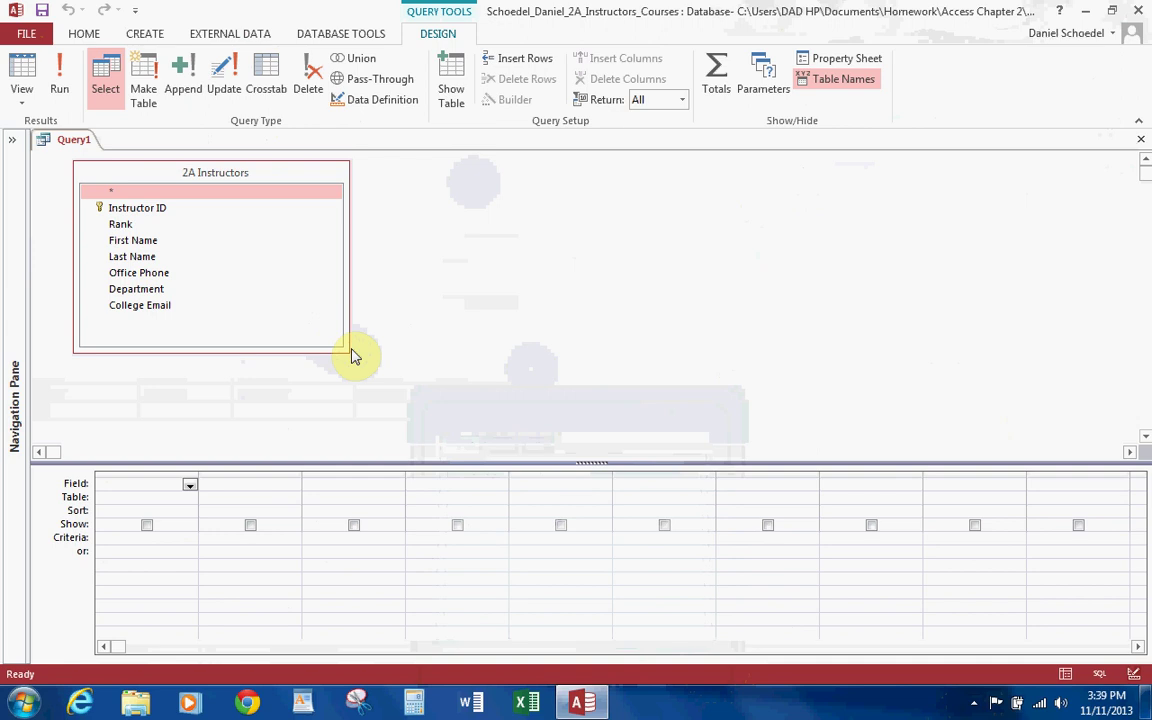
Step: Add the Instructor ID, Last Name, First Name and Rank fields to the query, in that order
double_click(137, 209)
double_click(133, 256)
double_click(132, 240)
double_click(133, 225)
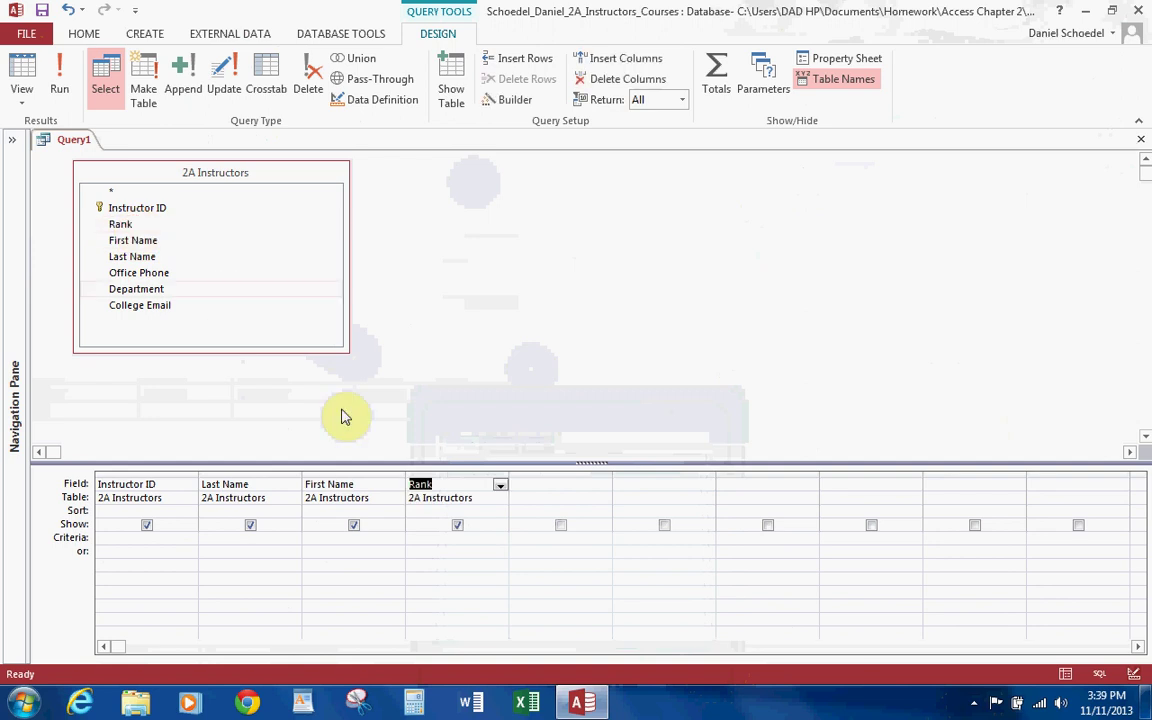
Step: Set the Rank criterion to Professor, sort Last Name Ascending, and run the query
click(457, 535)
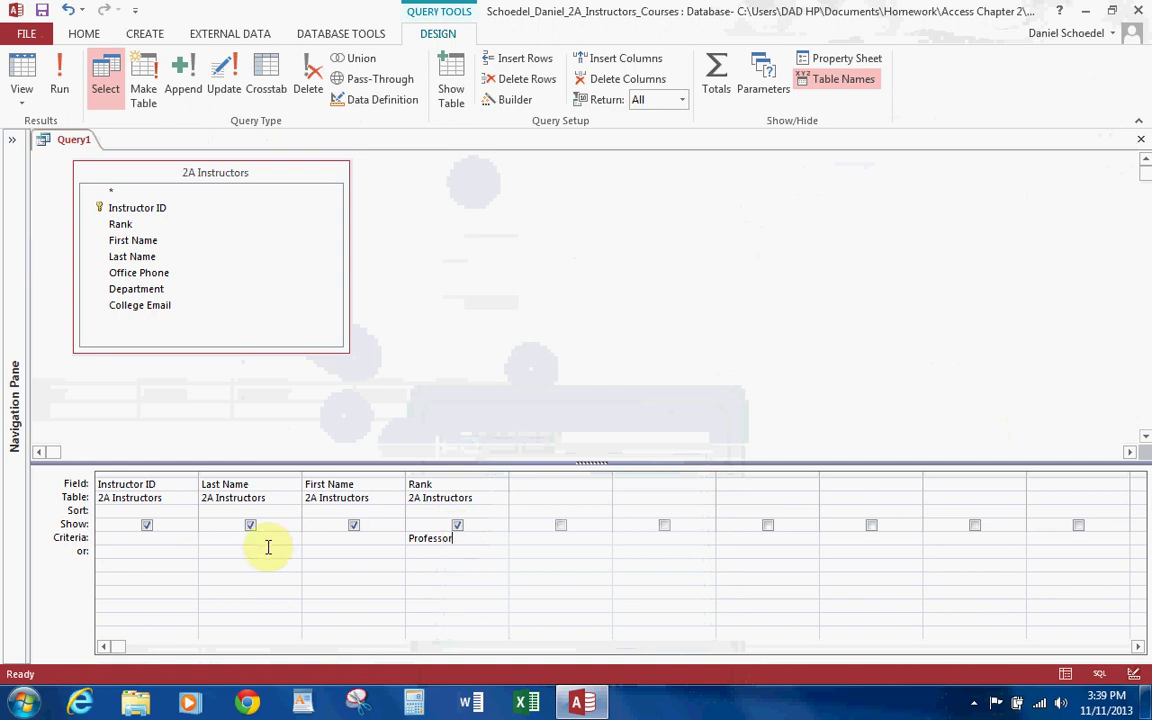
click(283, 508)
click(293, 511)
click(240, 523)
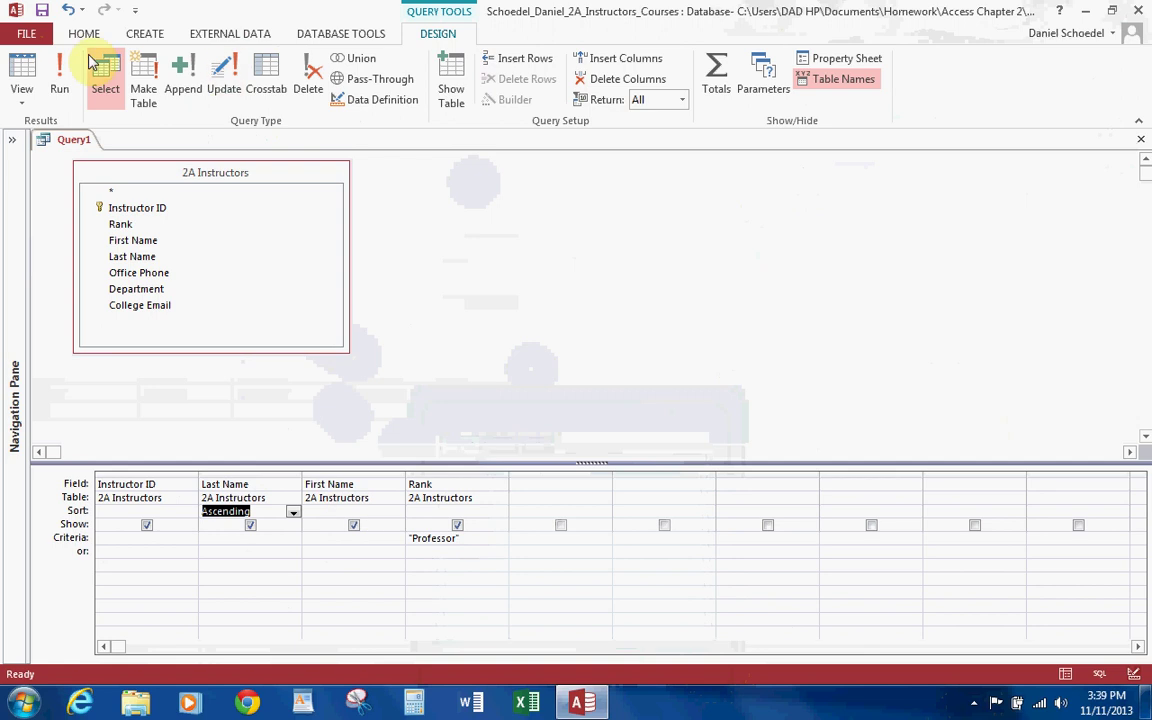
click(57, 78)
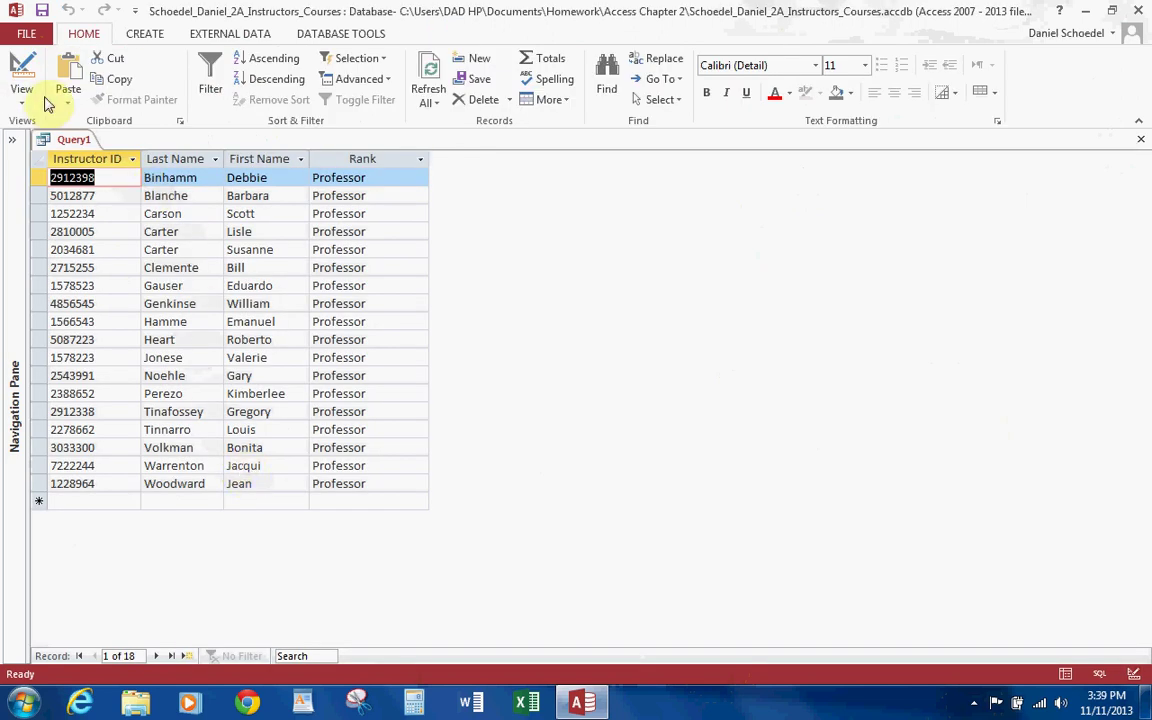
Step: Hide the Rank field from the query results while keeping its Professor criterion, and rerun the query
click(22, 70)
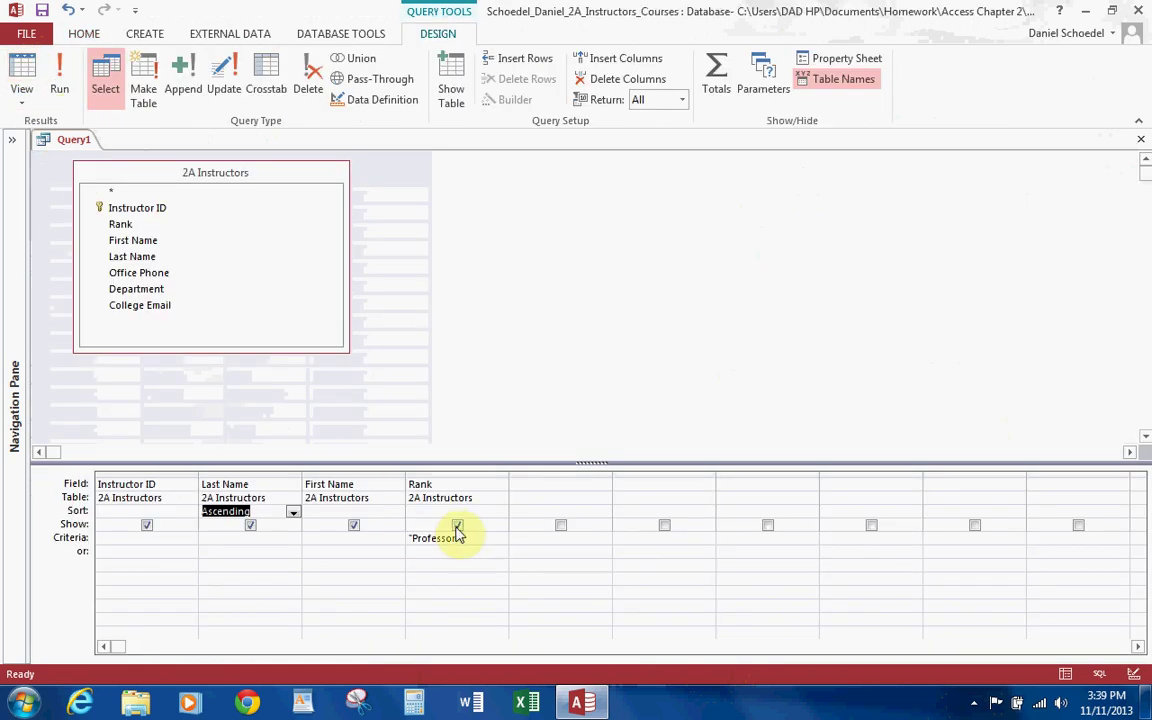
click(458, 525)
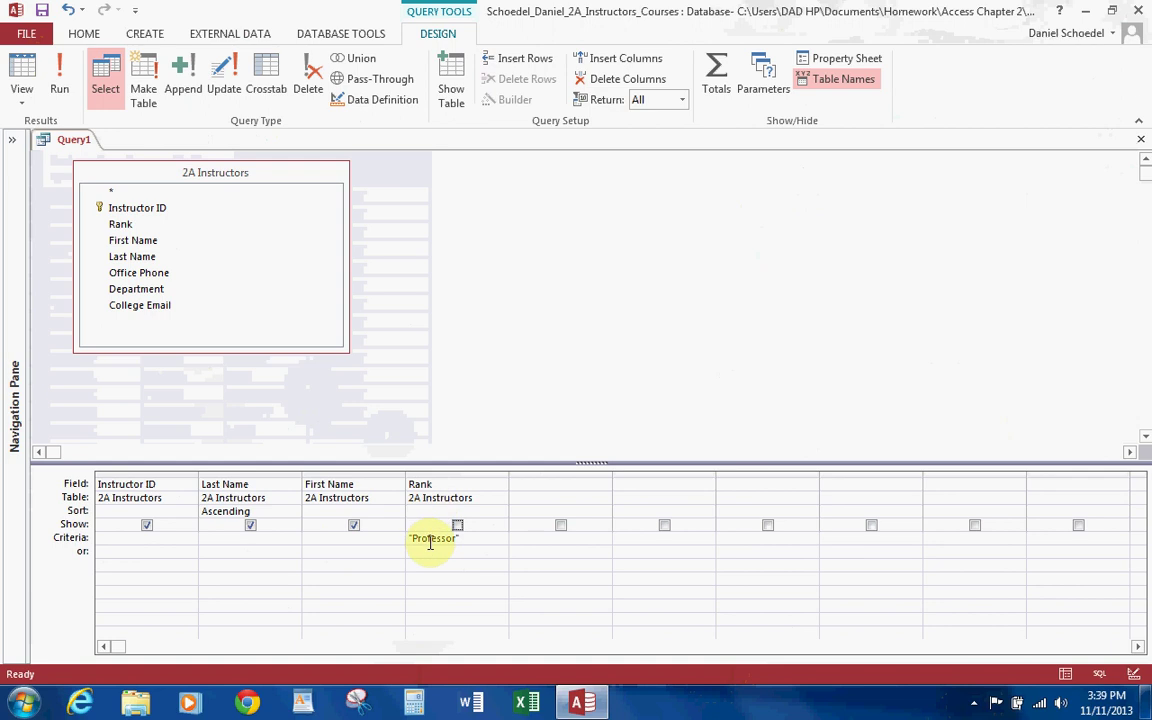
click(58, 74)
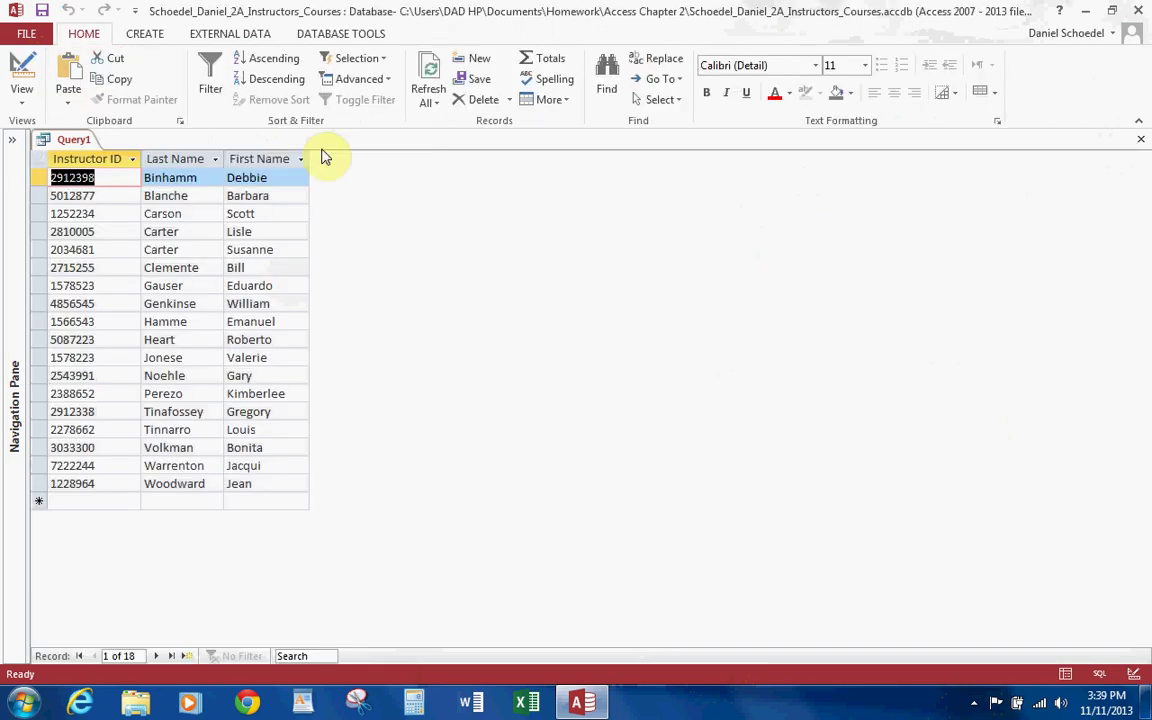
Step: Save the query as 2A Professor Query, check that it is listed among the database objects, and close it
click(42, 11)
text(2)
text(QA)
text(A )
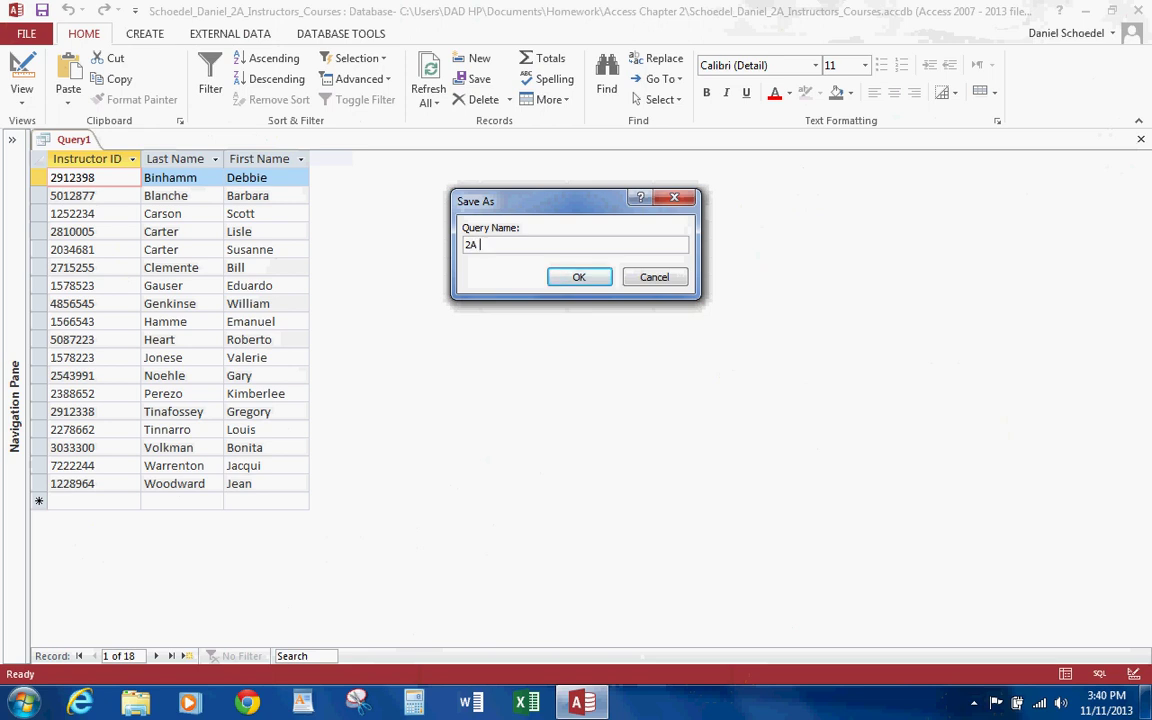
text(Professor Query)
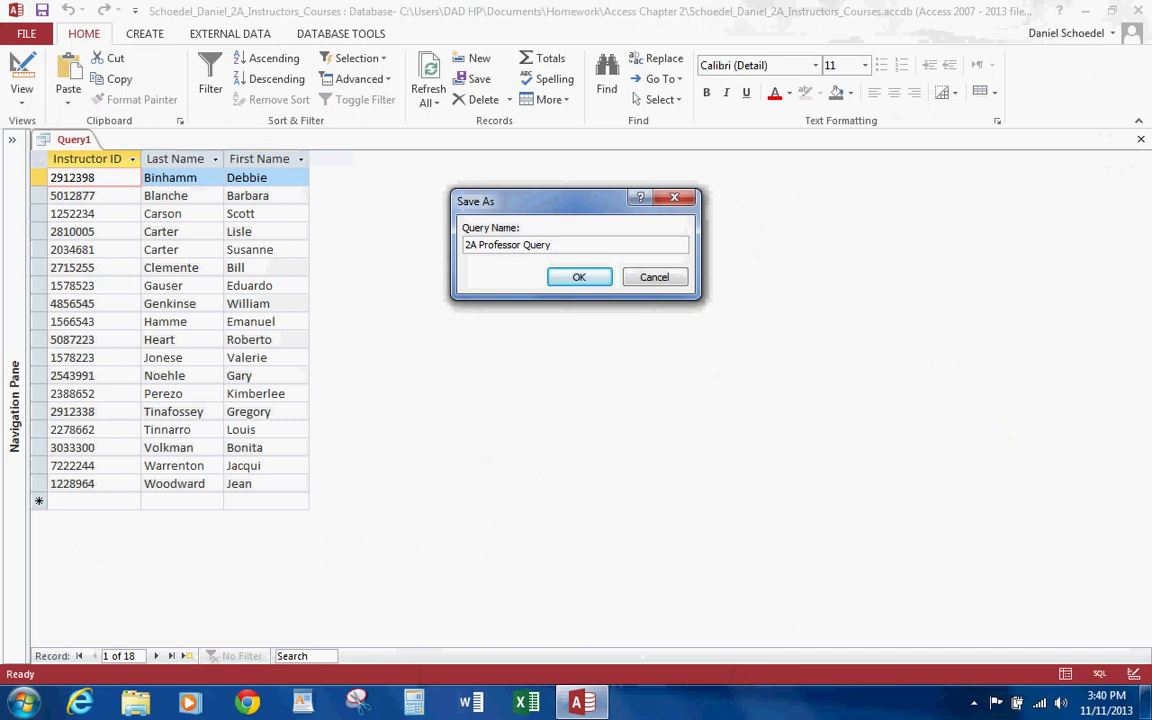
click(586, 281)
click(12, 140)
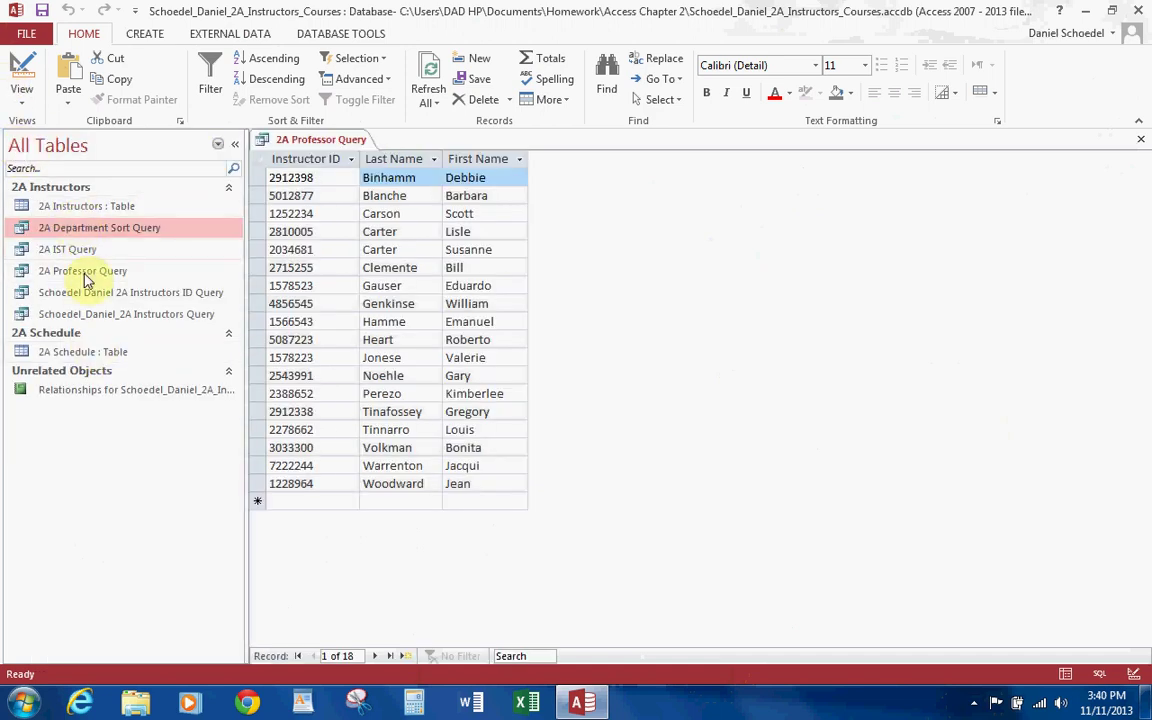
click(235, 147)
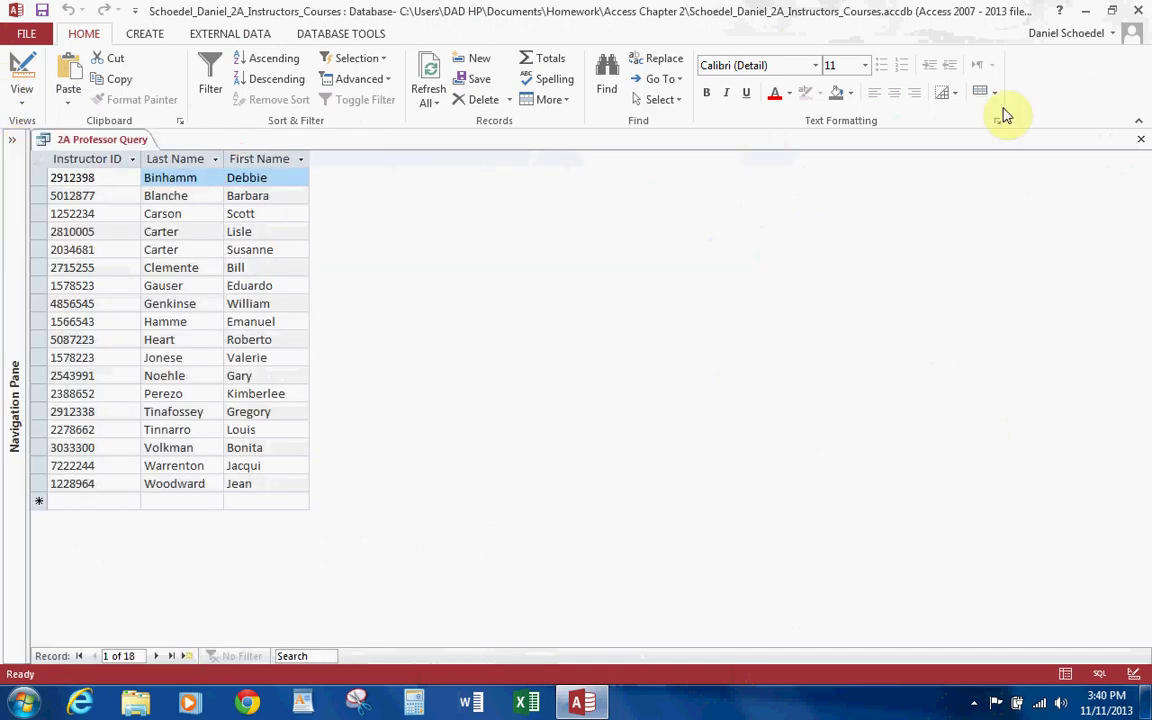
click(1144, 143)
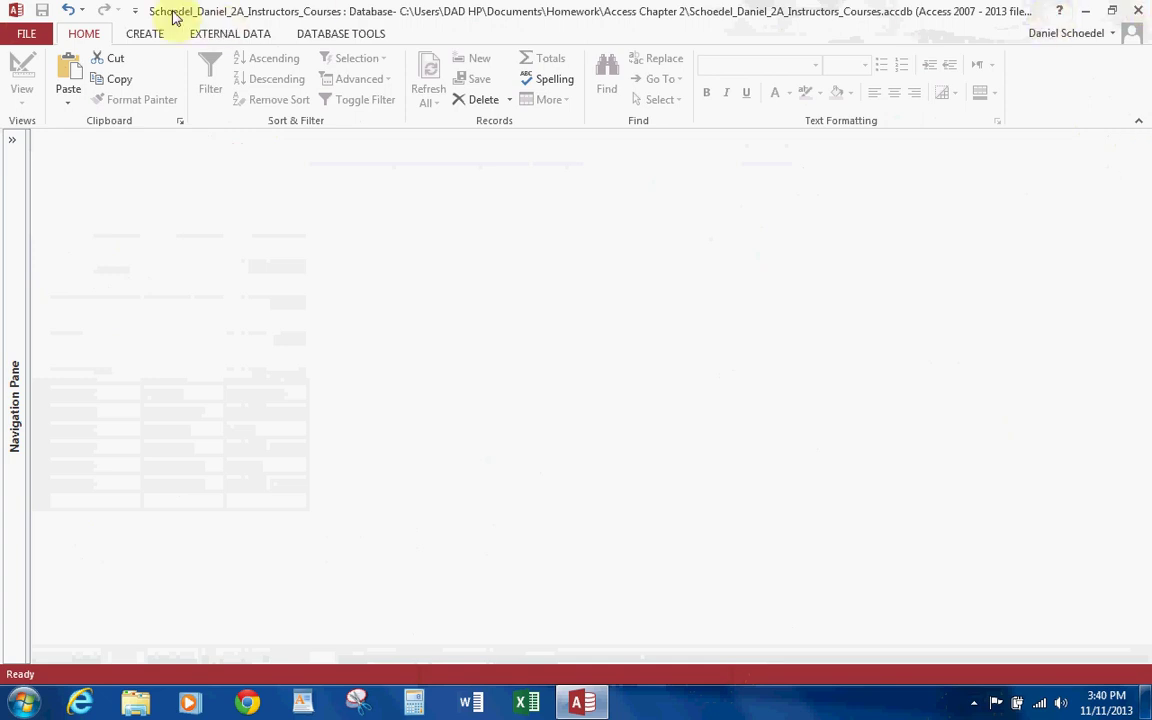
Step: Create a new query in Design View based on the 2A Schedule table and enlarge its field list
click(150, 35)
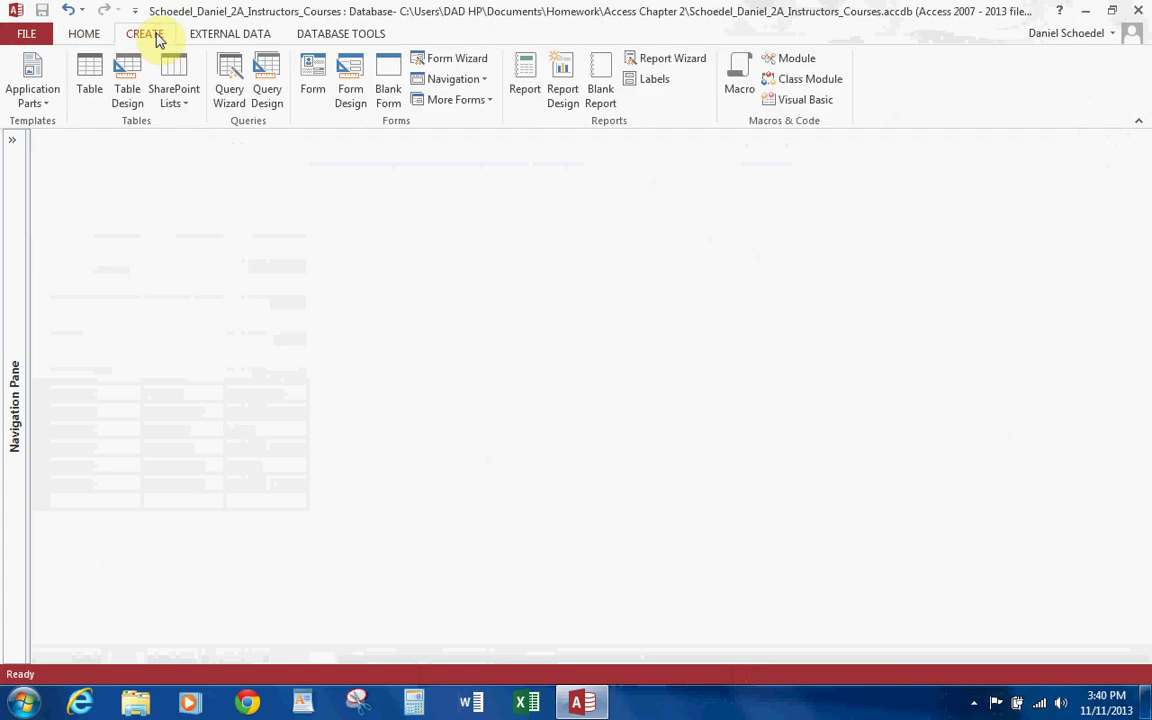
click(285, 98)
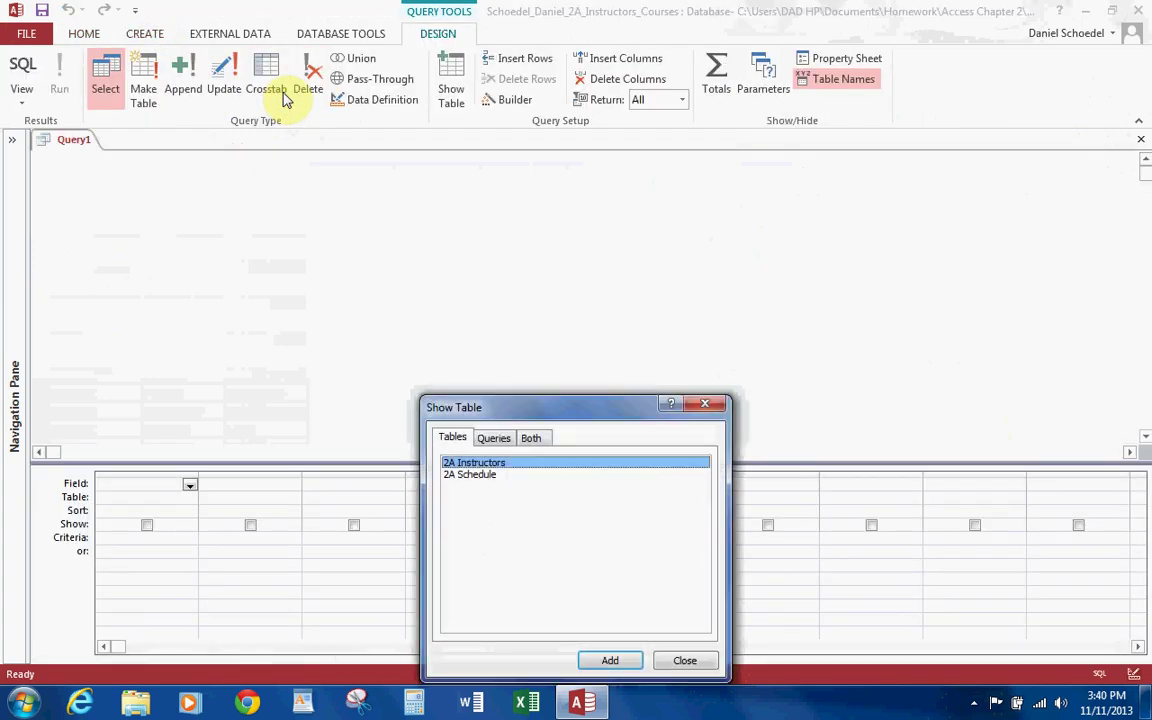
double_click(458, 476)
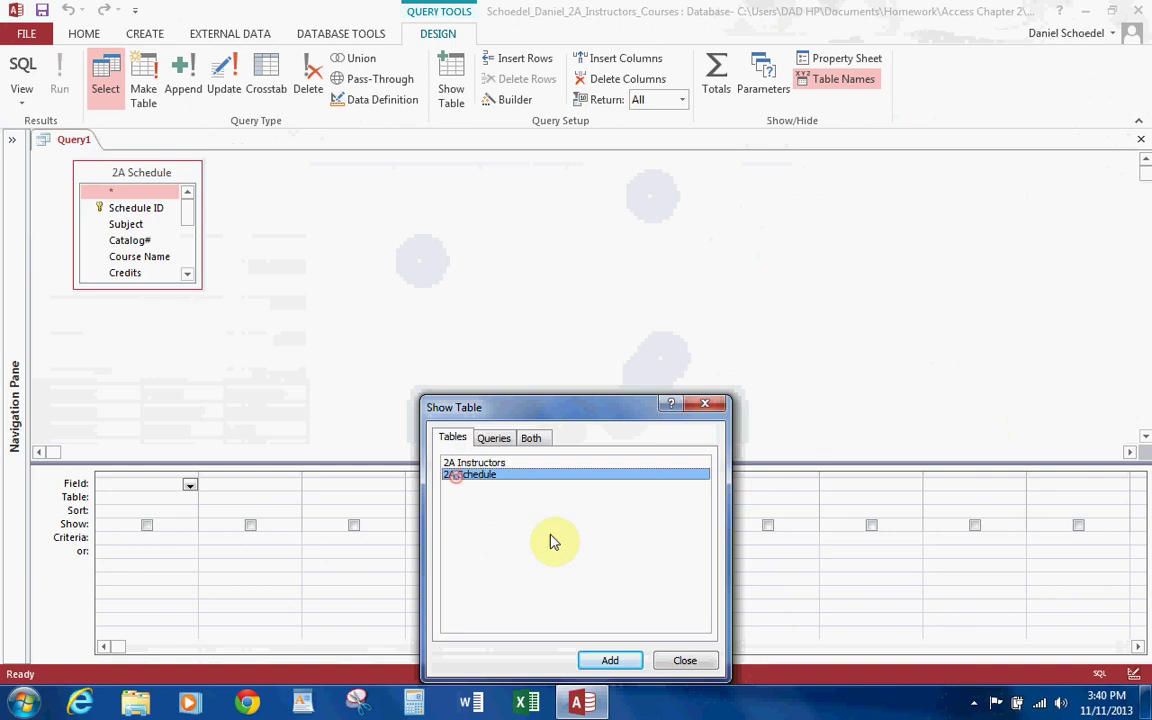
click(686, 662)
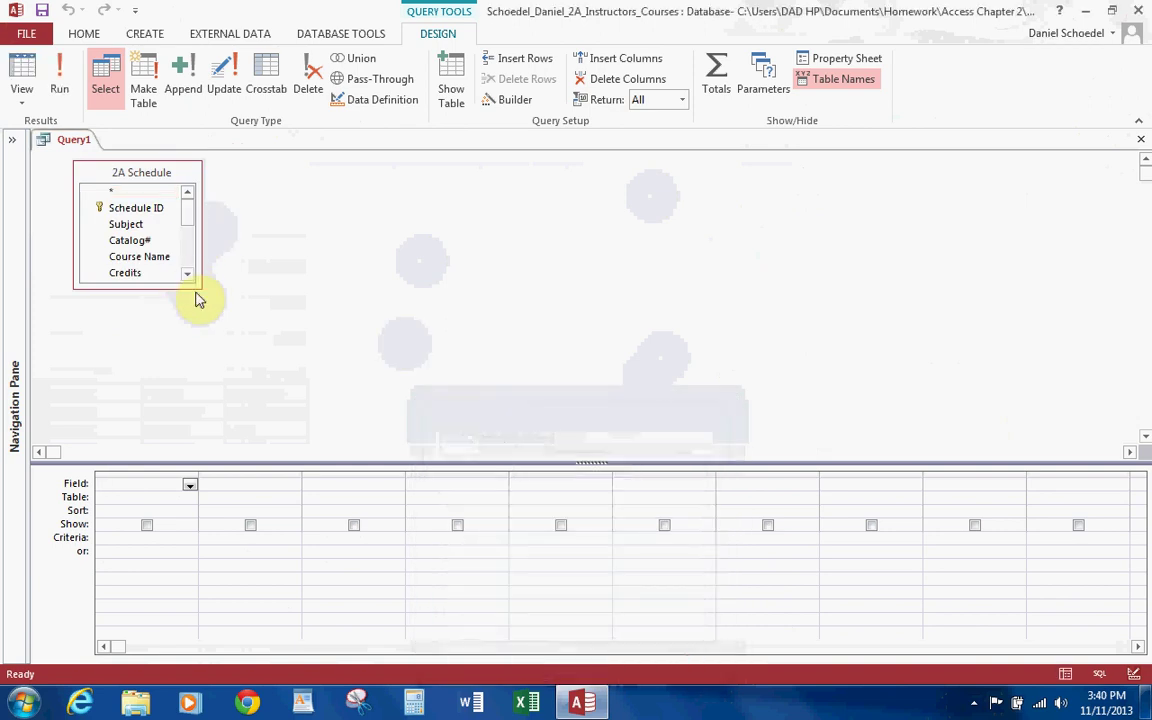
drag(200, 288, 338, 408)
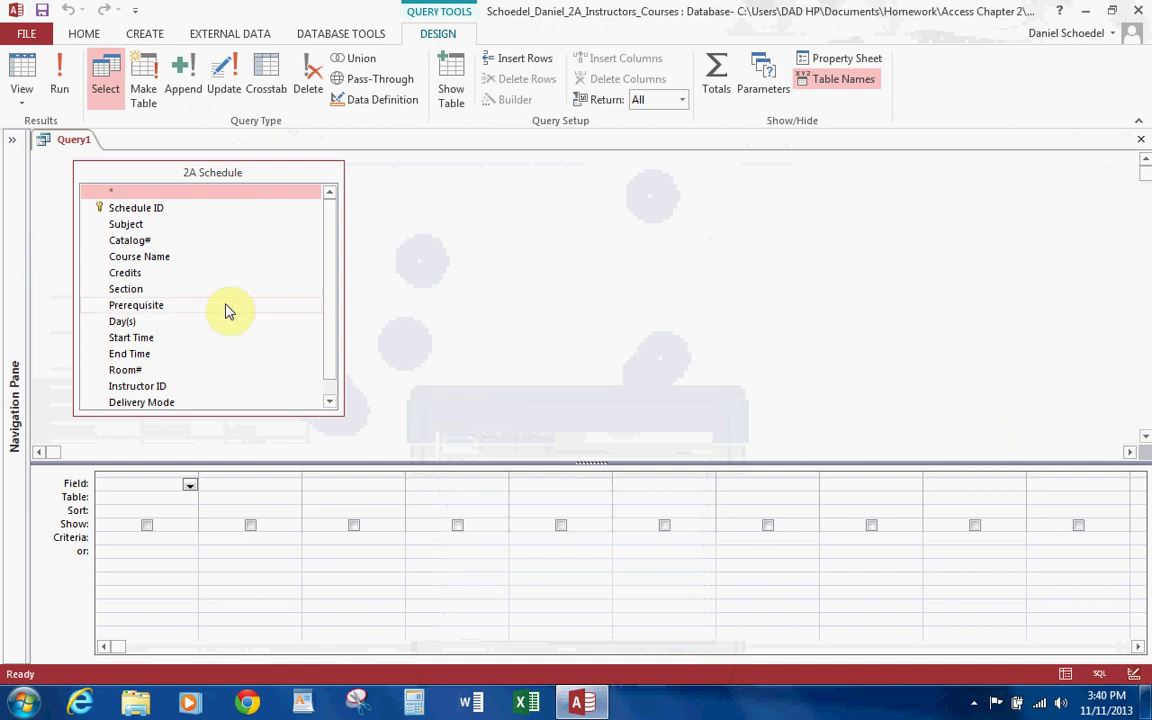
Step: Add the Subject, Catalog#, Section, Course Name and Credits fields to the query, in that order
double_click(148, 226)
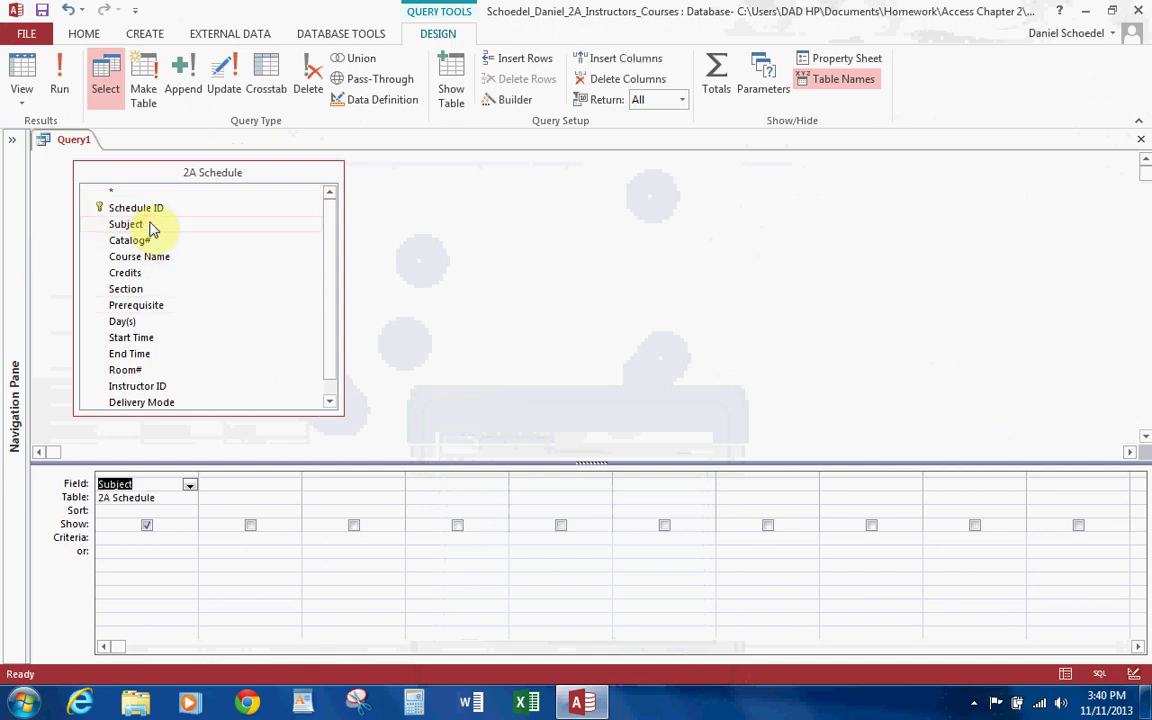
double_click(145, 242)
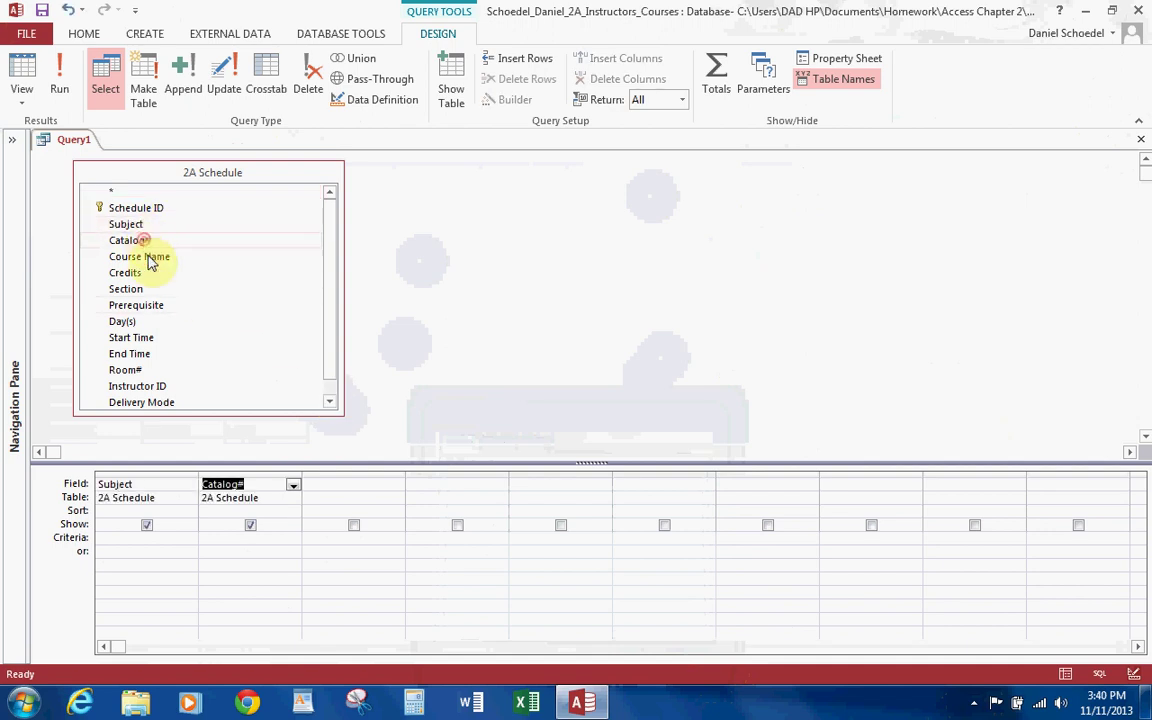
double_click(130, 289)
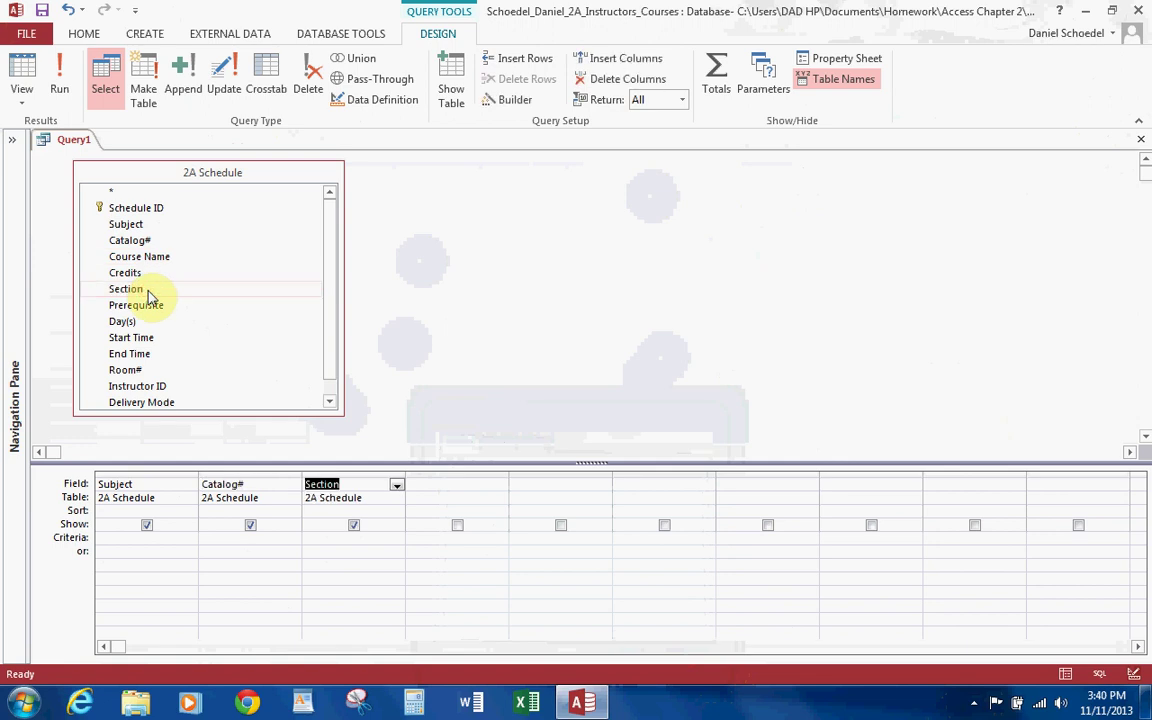
double_click(152, 257)
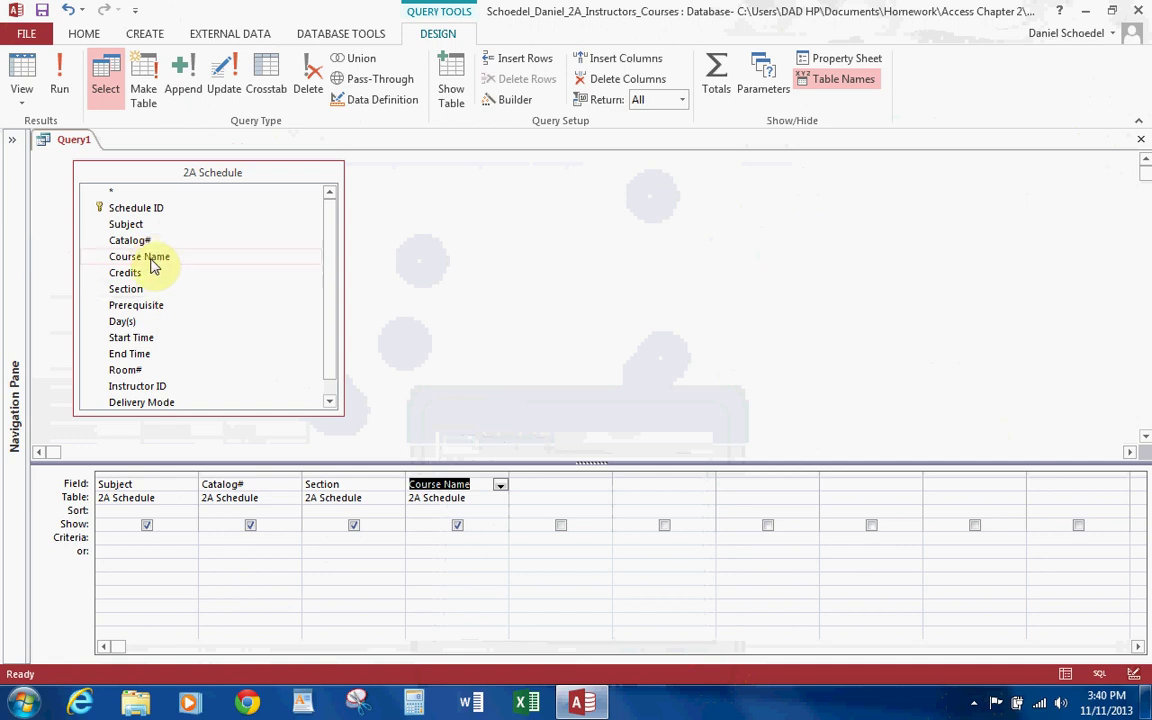
double_click(145, 272)
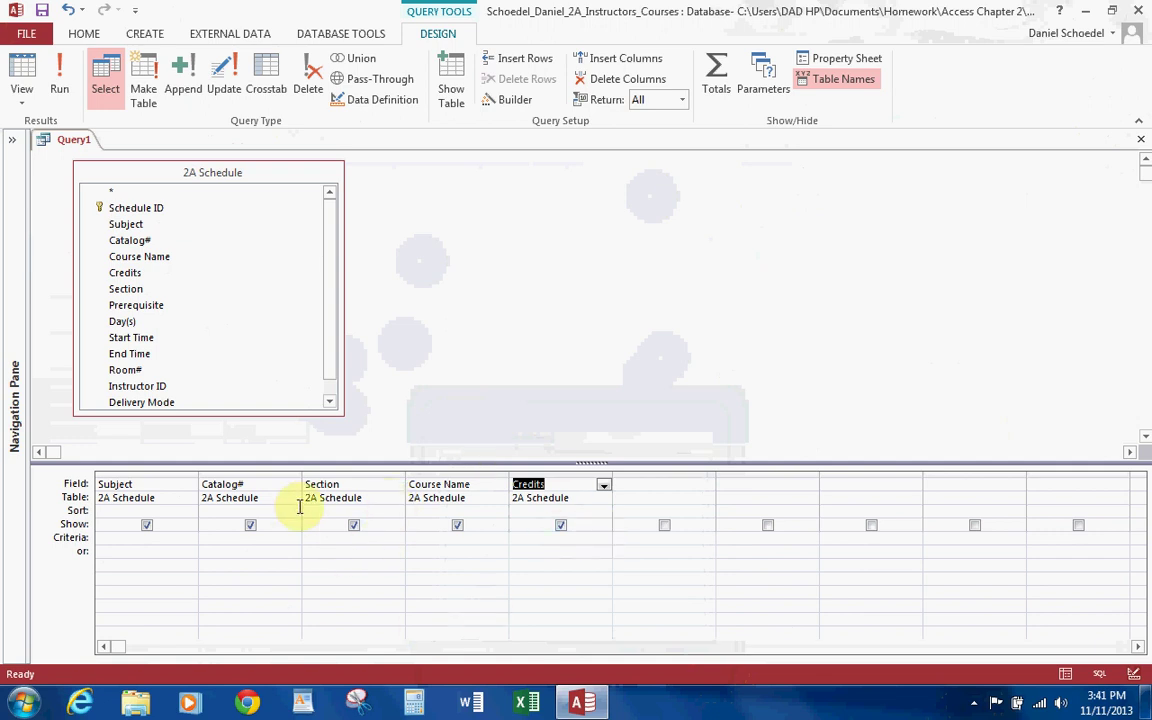
Step: Set the sort order of the Subject, Catalog# and Section fields to Ascending
click(175, 511)
click(190, 512)
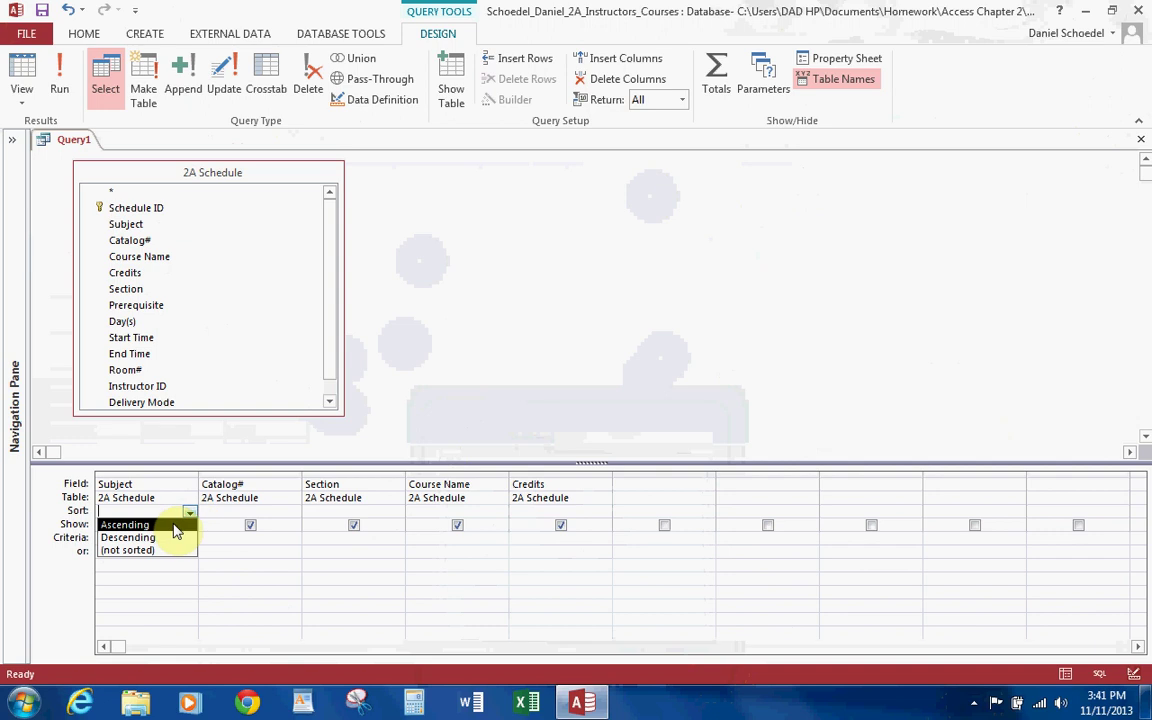
click(176, 530)
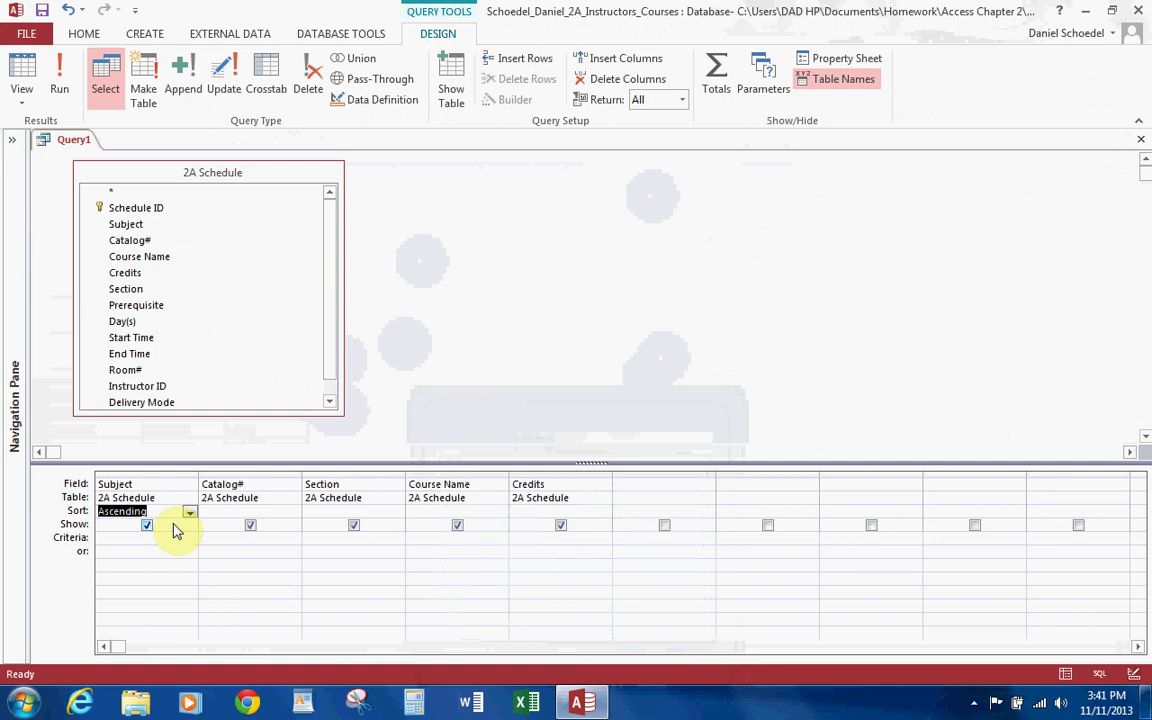
click(290, 512)
click(277, 524)
click(397, 512)
click(386, 524)
Step: Set the Credits criterion to Null and run the query
click(548, 538)
text(Null)
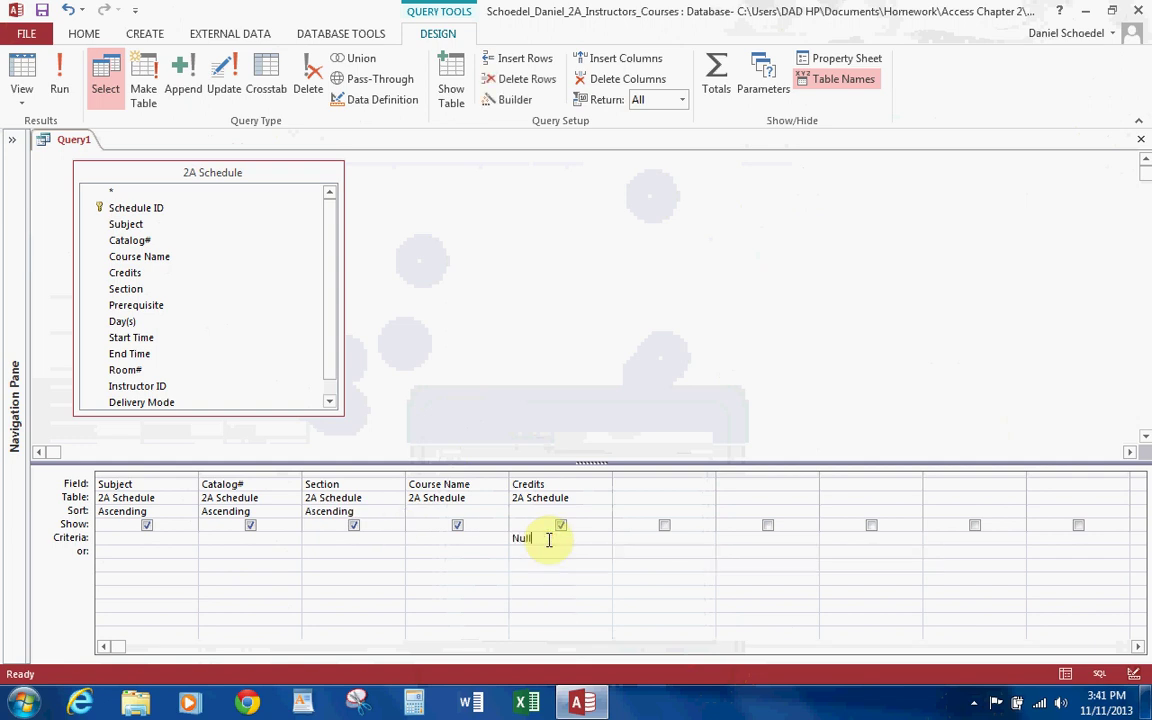
key(Tab)
click(60, 86)
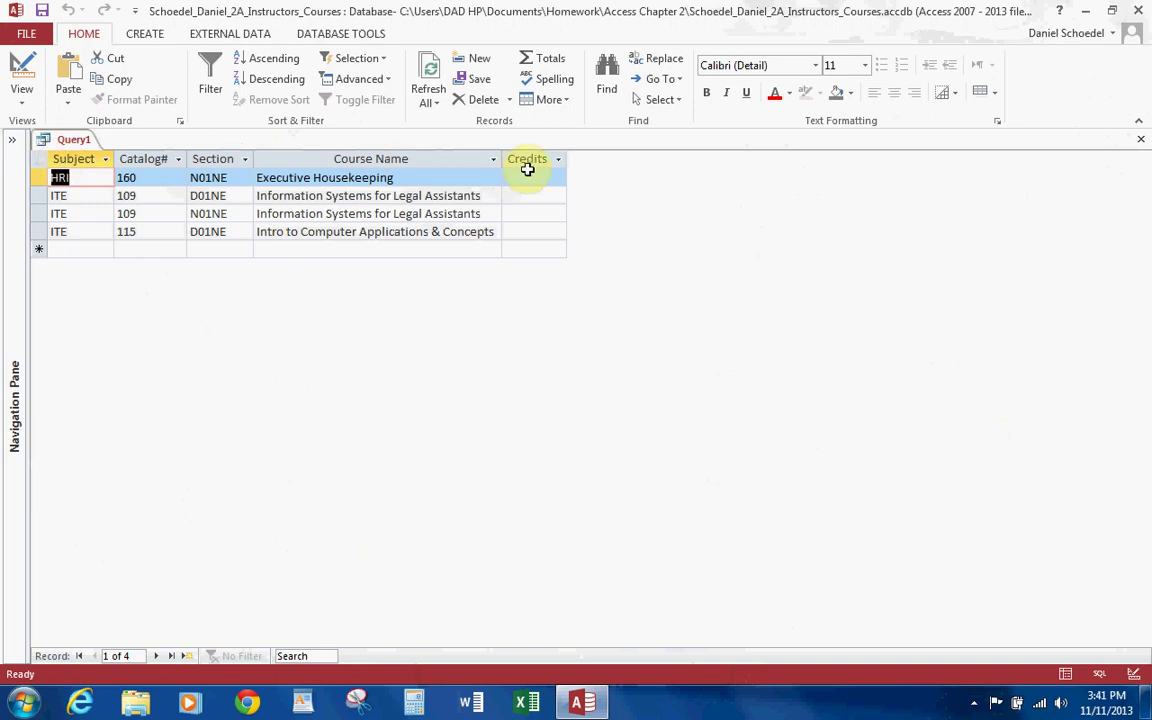
Step: Save the query as 2A No Credits Query
click(41, 10)
text(2)
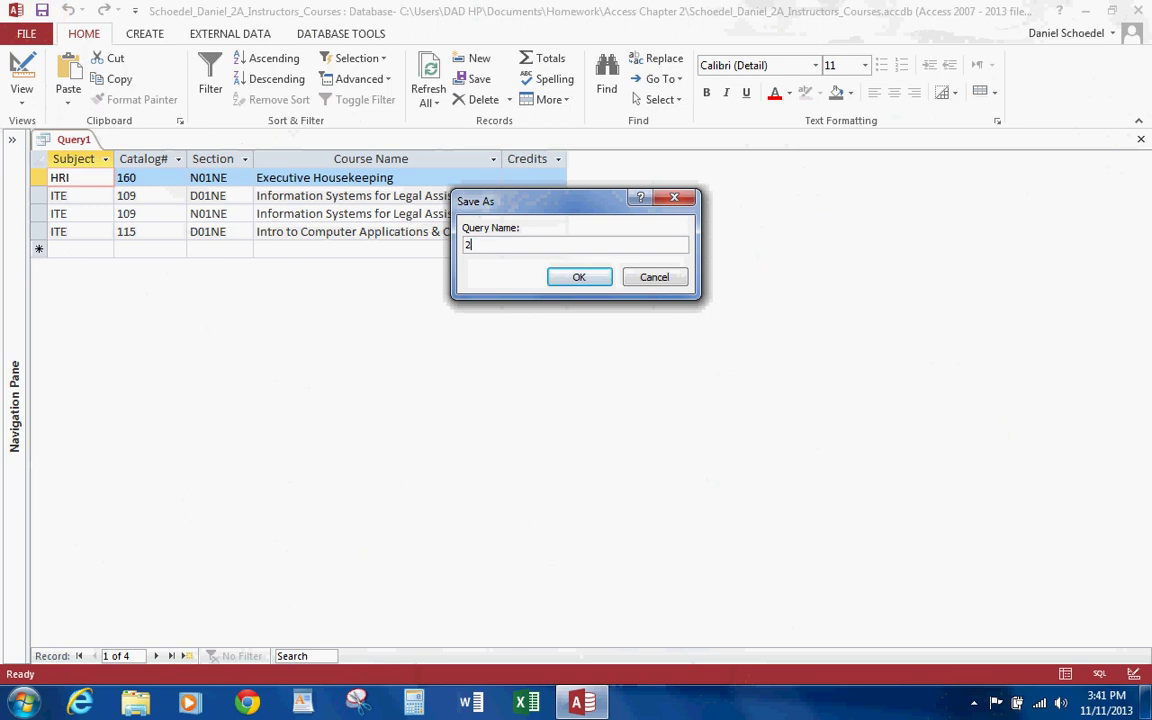
text(A No Credits Query)
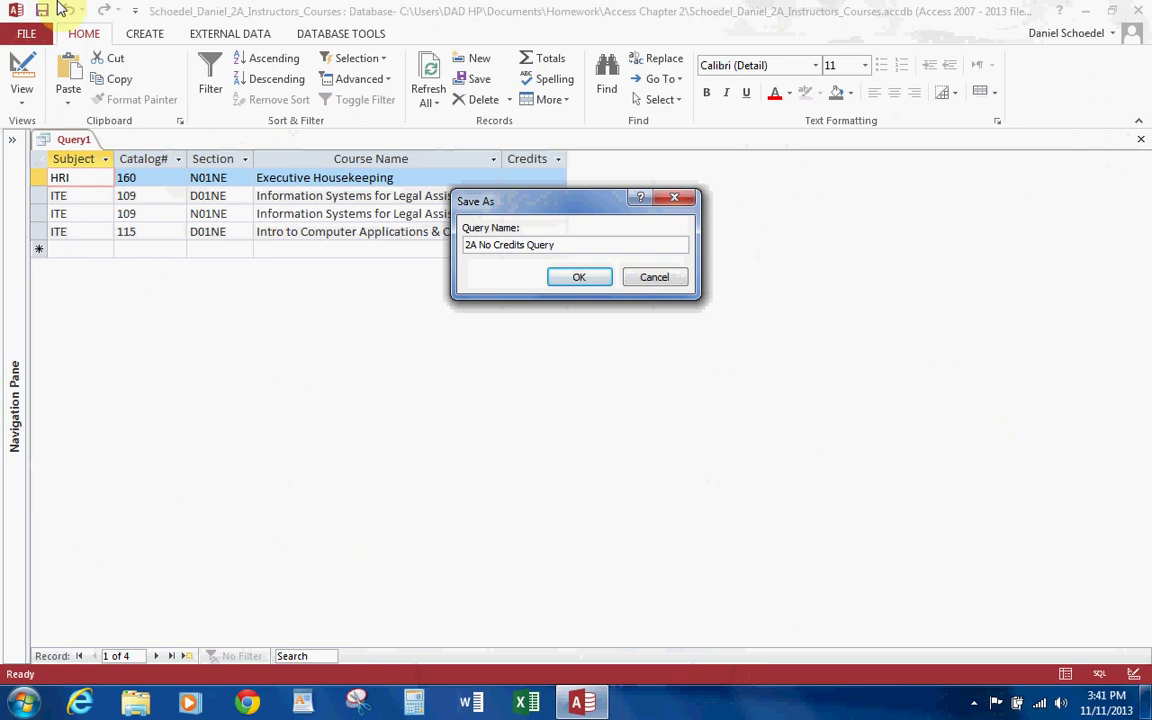
click(589, 282)
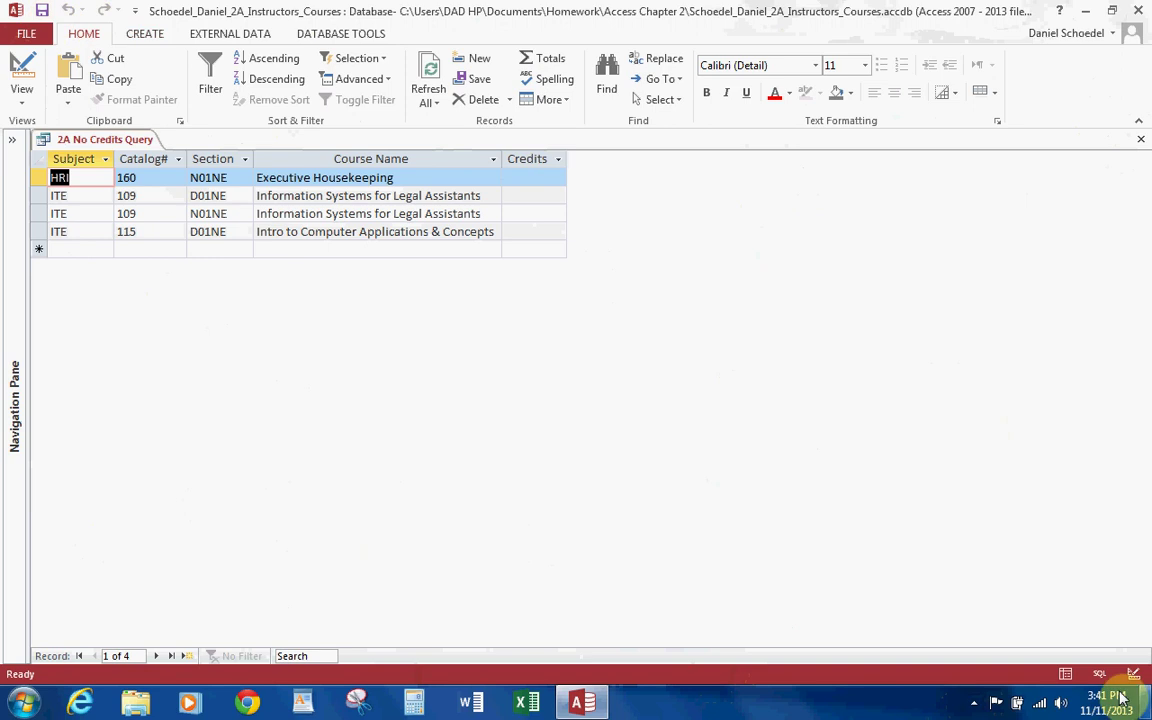
click(974, 702)
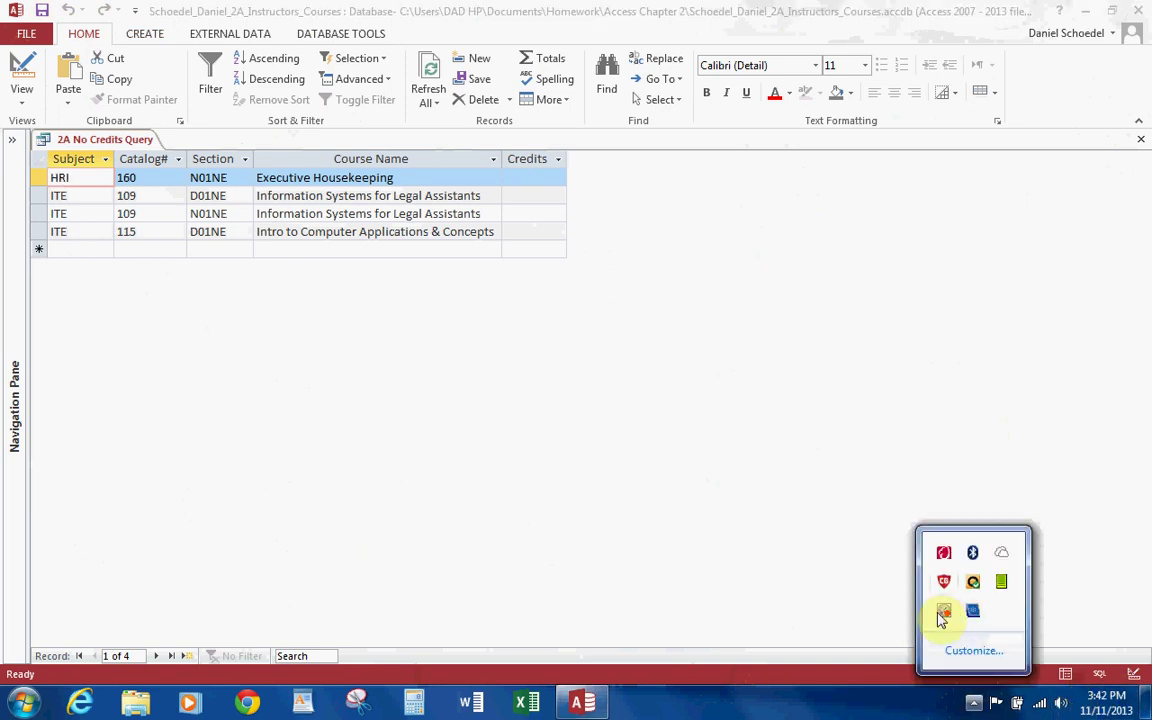